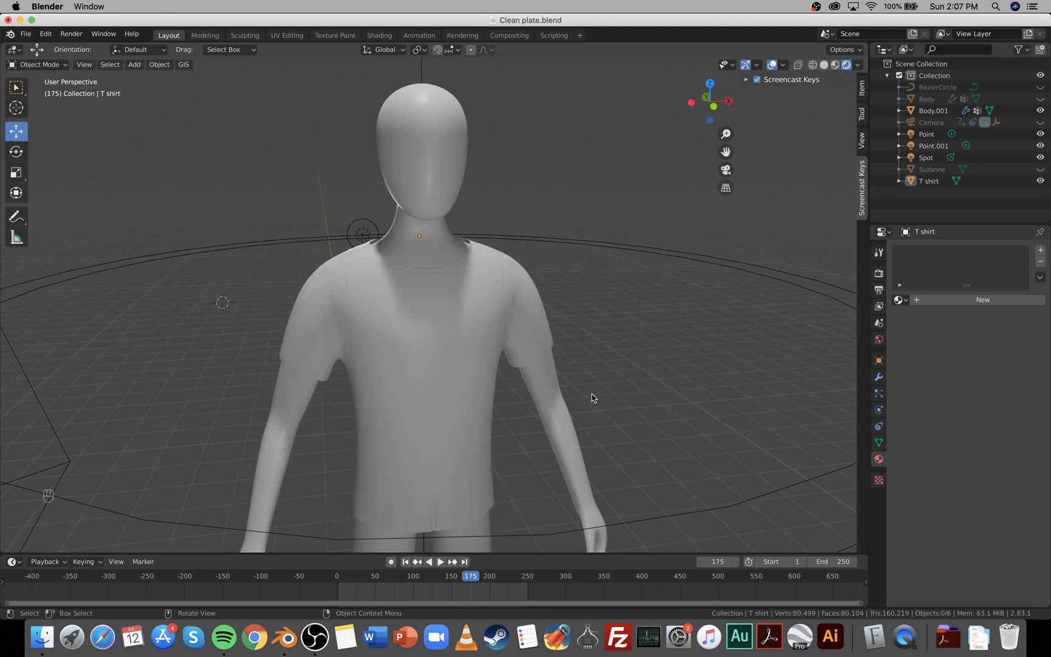
Frame the T-shirted mannequin closer from the front by zooming and panning the view.
left_click(480, 344)
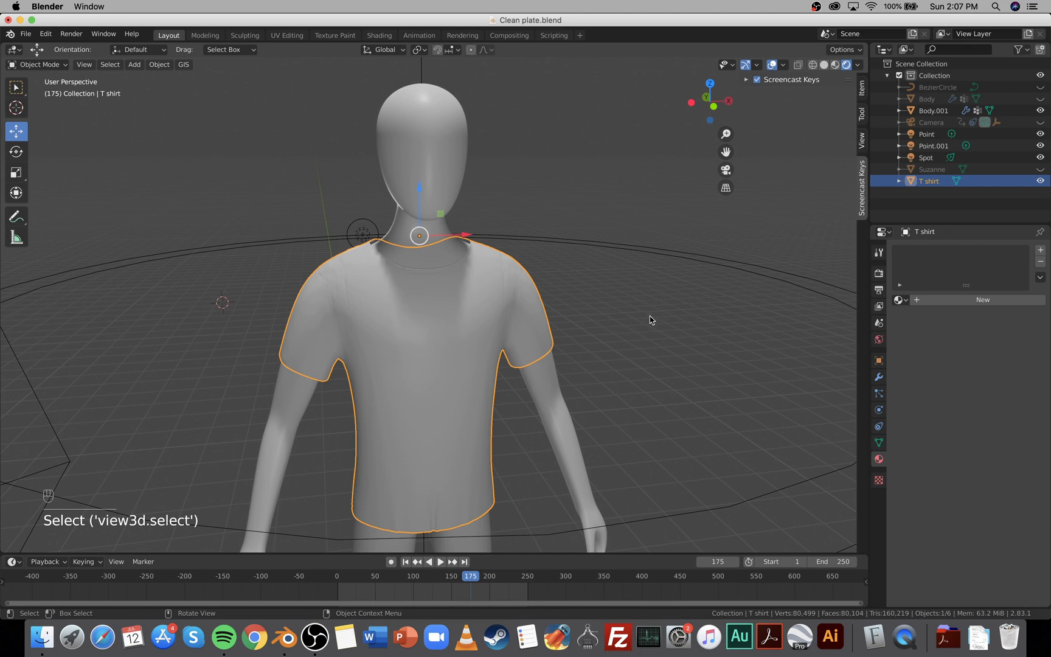
left_click(619, 322)
scroll(451, 312, "up", 5)
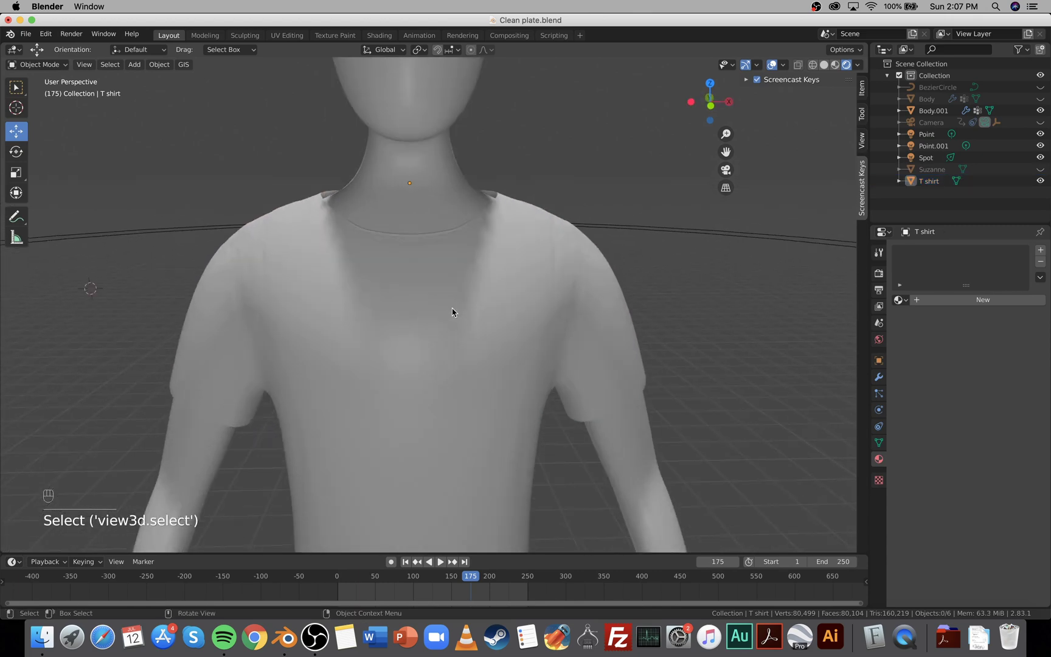
scroll(458, 323, "down", 2)
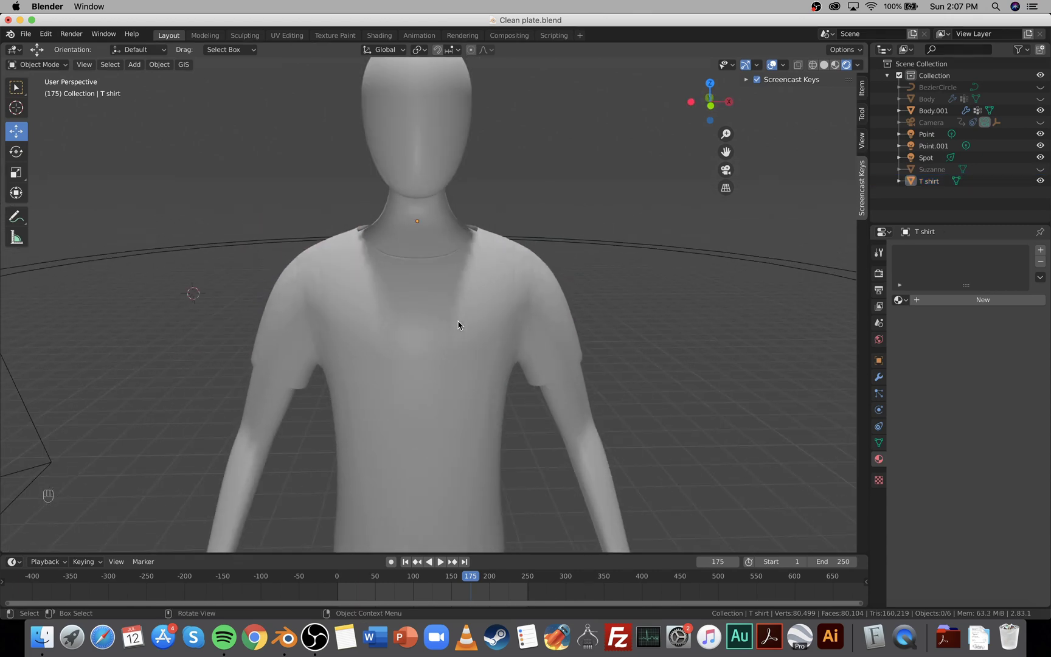
middle_click_drag(455, 326, 484, 324, "shift")
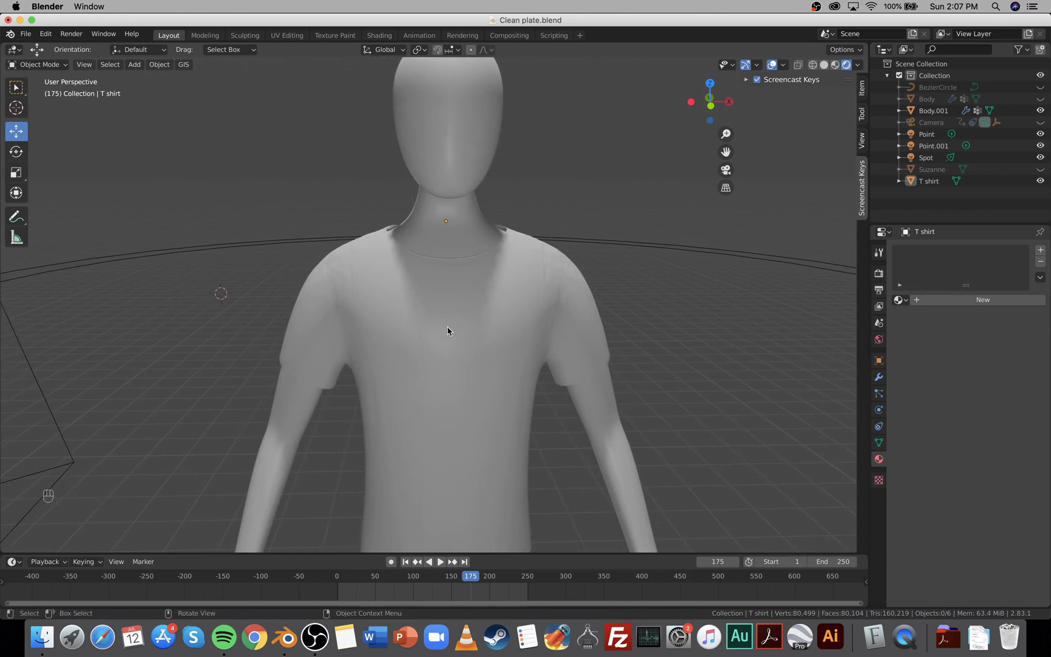
Select the T shirt and preview the scene in Solid, then Rendered viewport shading.
left_click(397, 333)
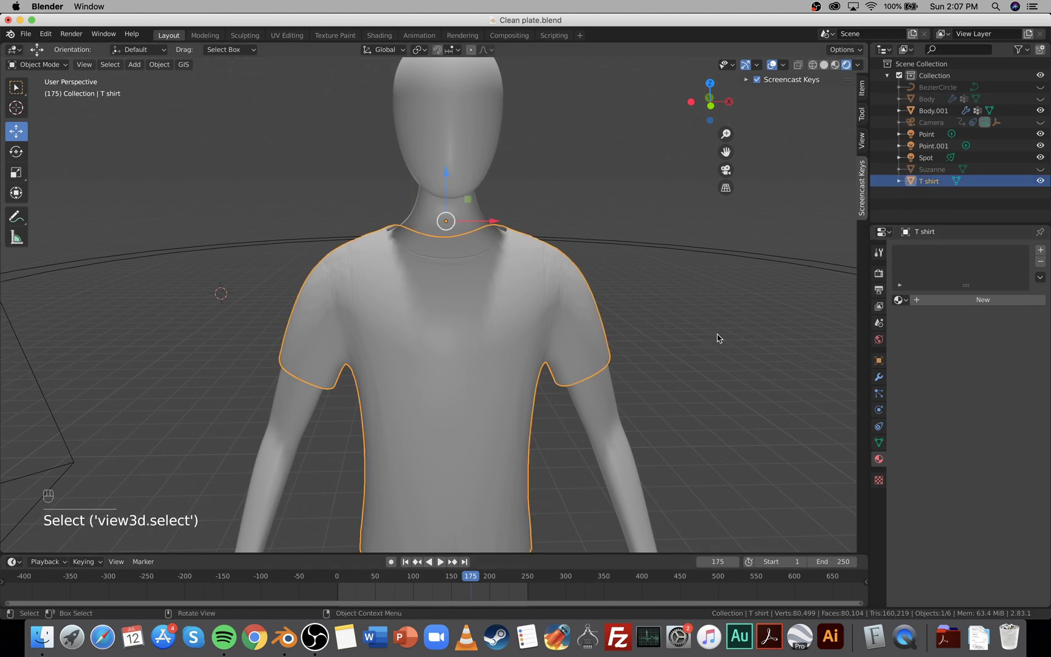
left_click(825, 67)
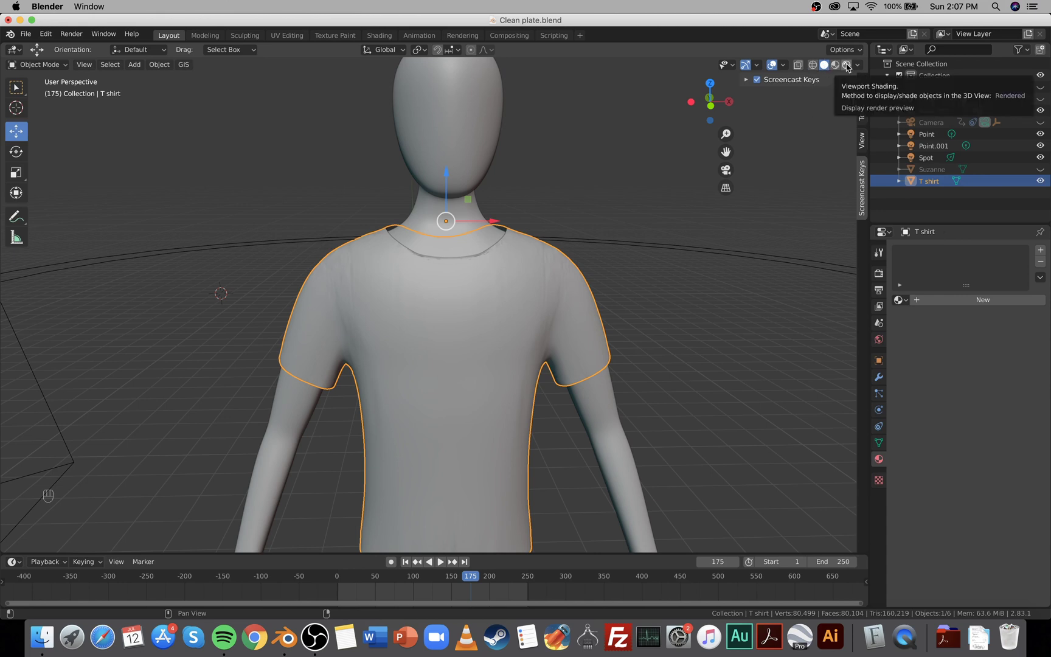
left_click(846, 65)
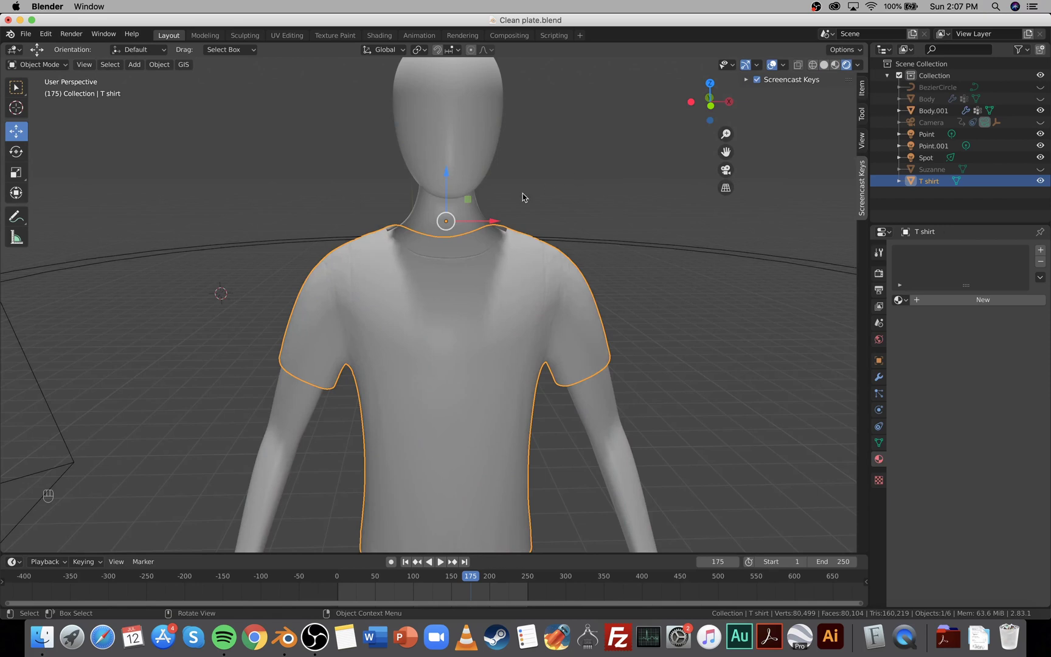
Add a material slot to the T shirt and create a new material in it.
left_click(621, 209)
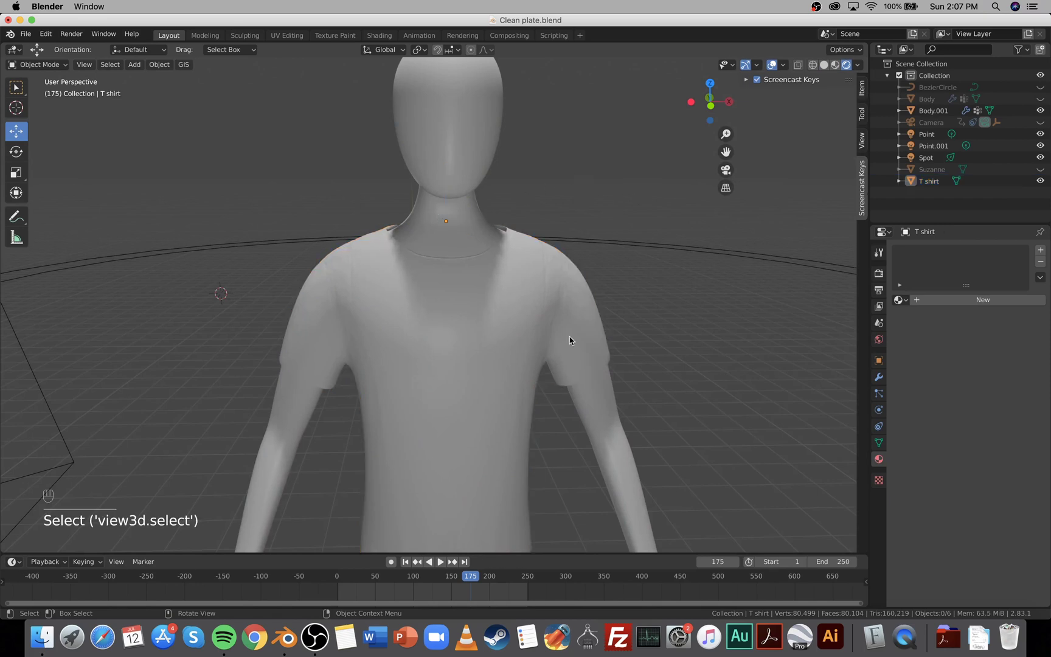
left_click(440, 300)
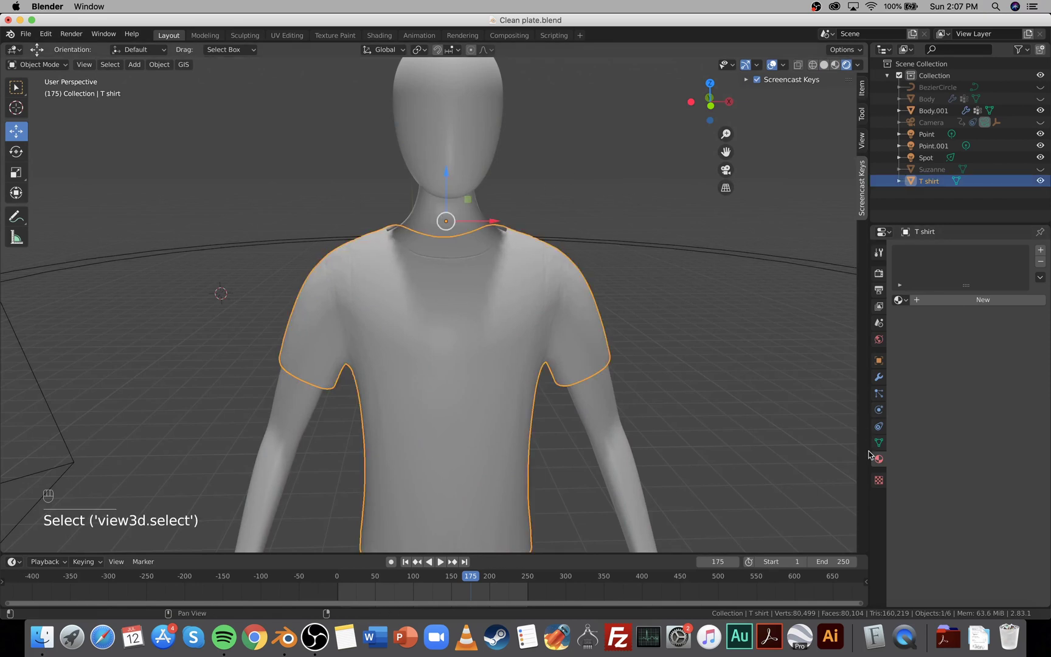
left_click(1041, 250)
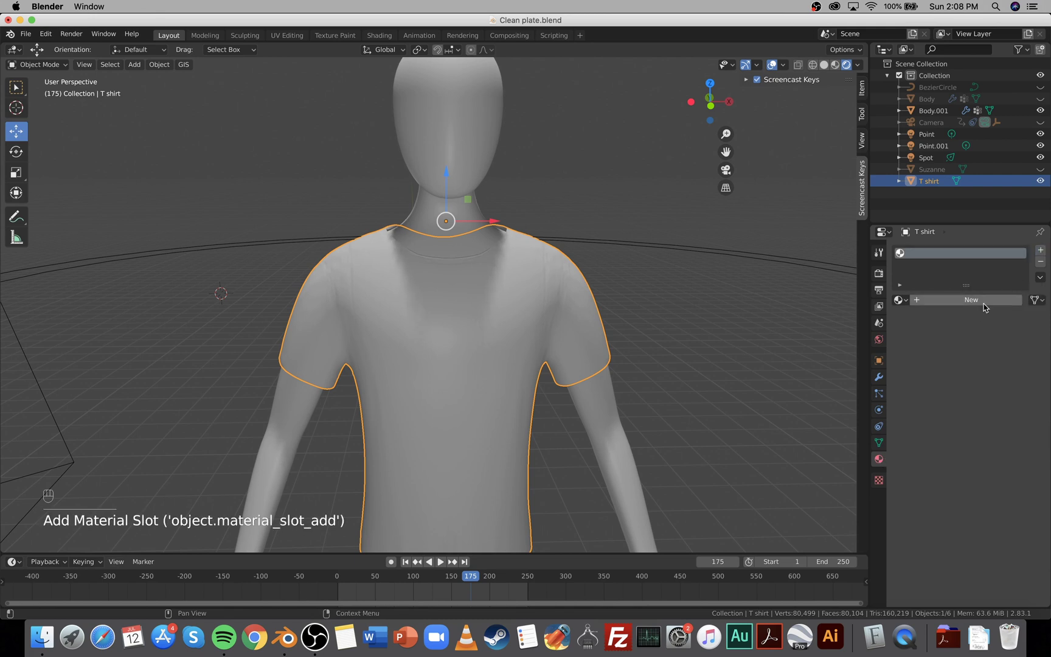
left_click(971, 300)
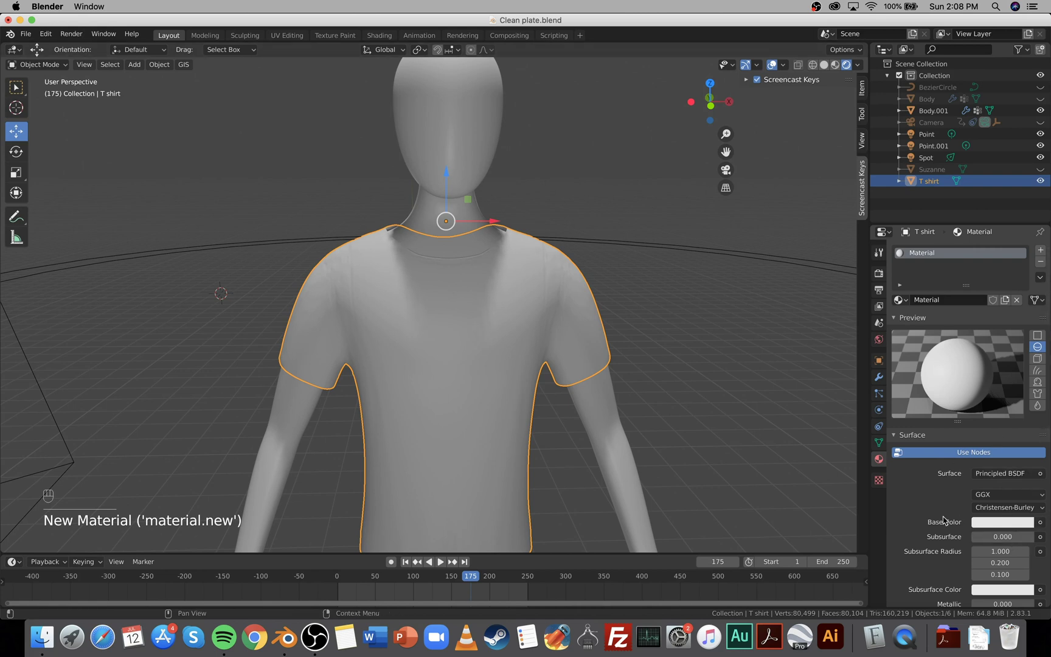
Darken the material's Base Color by lowering its V value from 0.906 to 0.790.
scroll(955, 517, "down", 3)
scroll(955, 506, "down", 2)
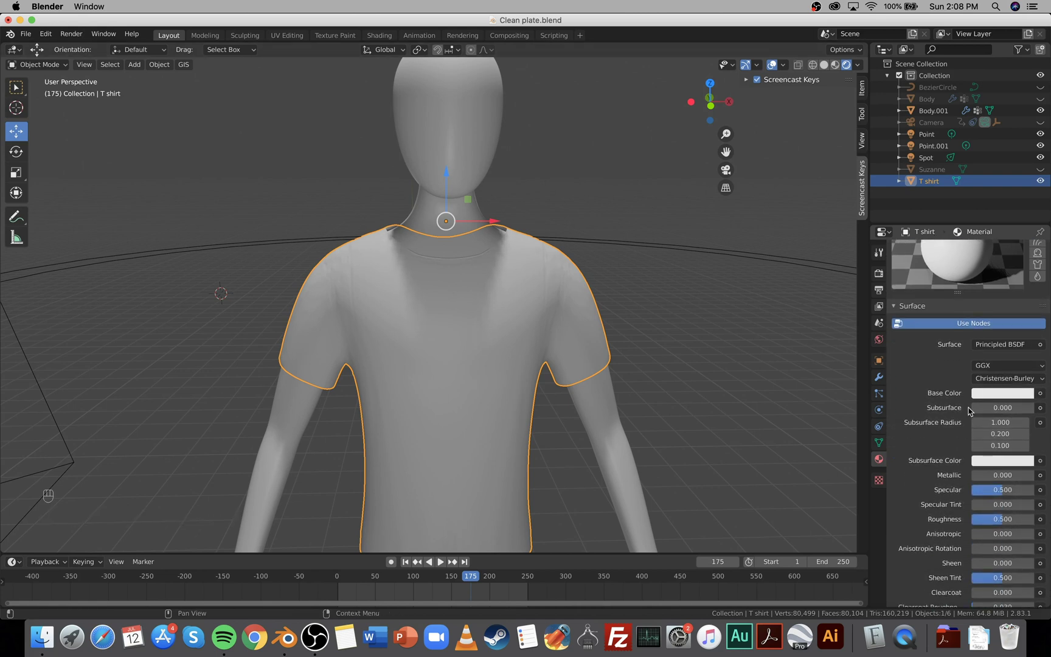
left_click(1040, 394)
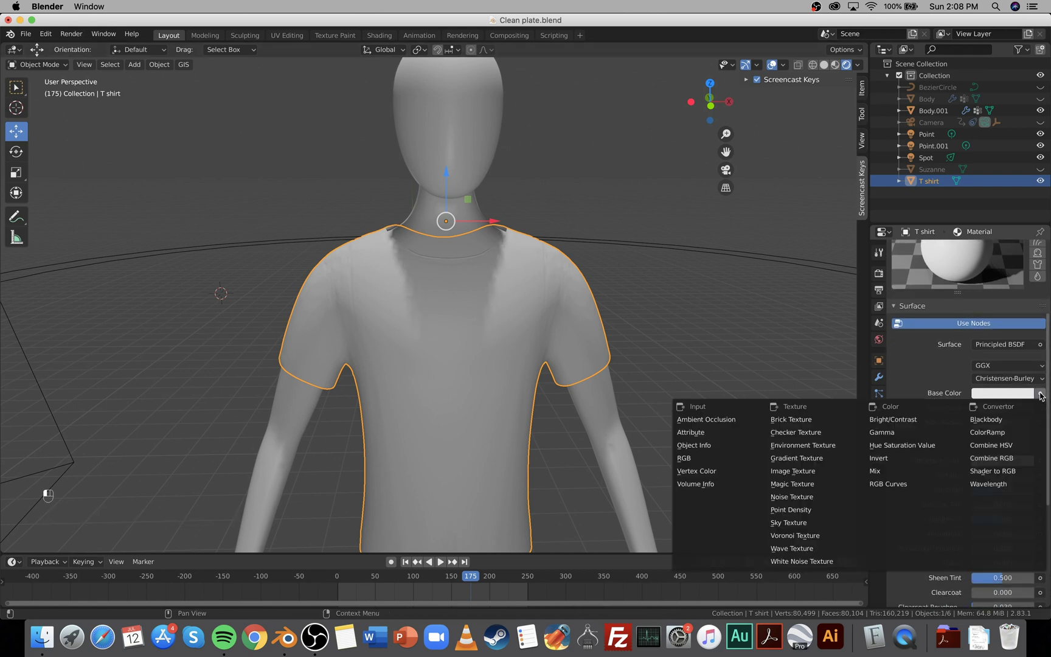
left_click(999, 394)
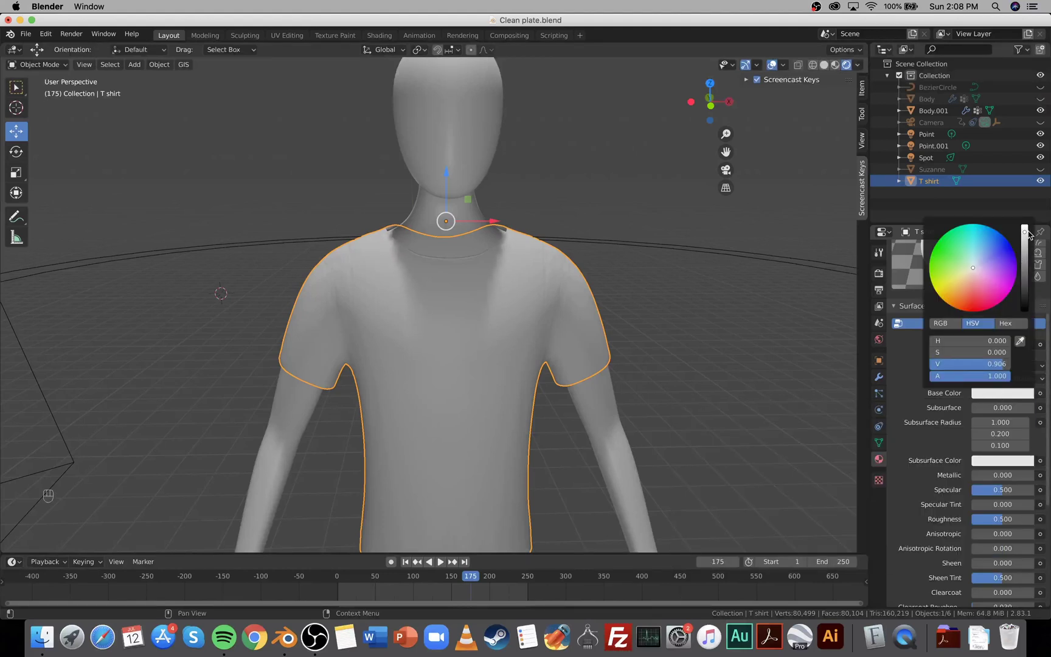
mouse_move(1024, 232)
left_mouse_down()
mouse_move(1024, 310)
mouse_move(1024, 233)
left_mouse_up()
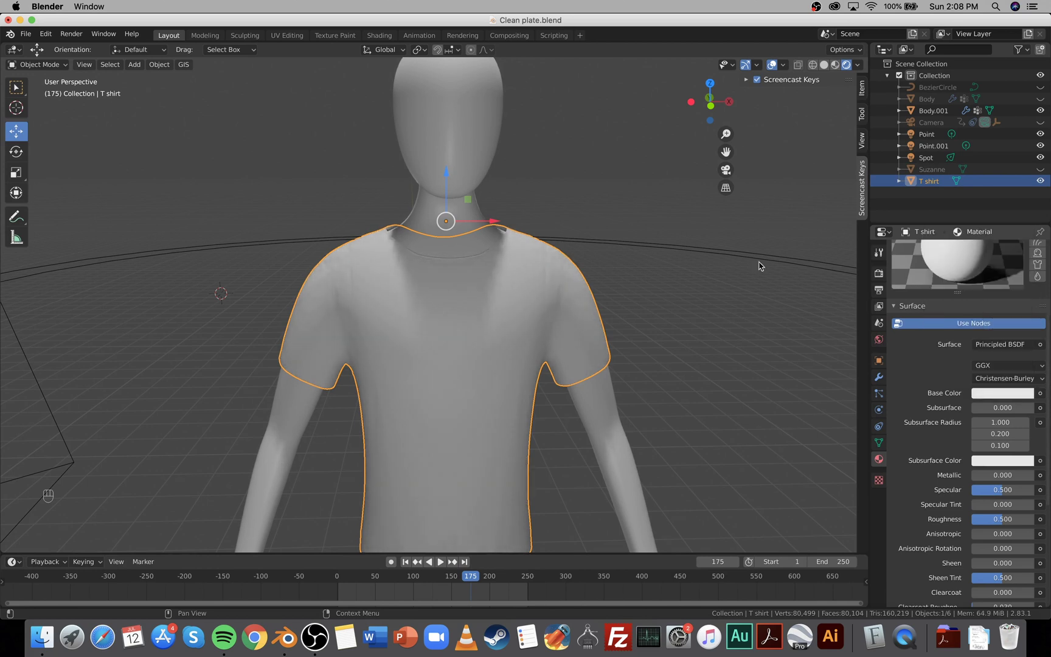
left_click(664, 264)
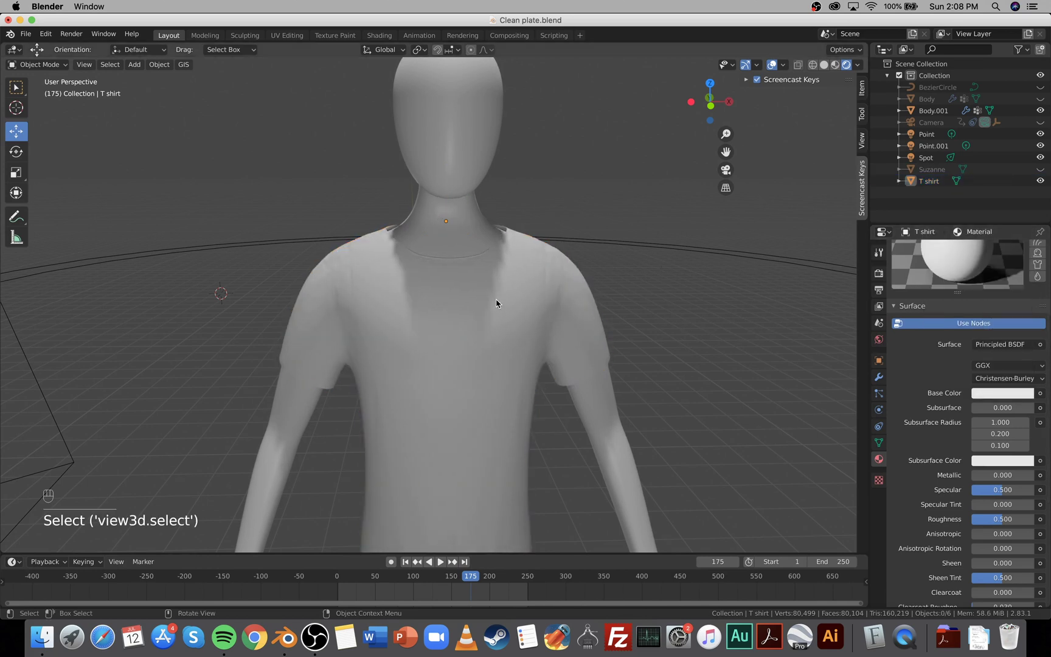
Switch to Solid shading, select the T shirt and enter Edit Mode with nothing selected.
scroll(497, 304, "up", 1)
scroll(497, 304, "down", 1)
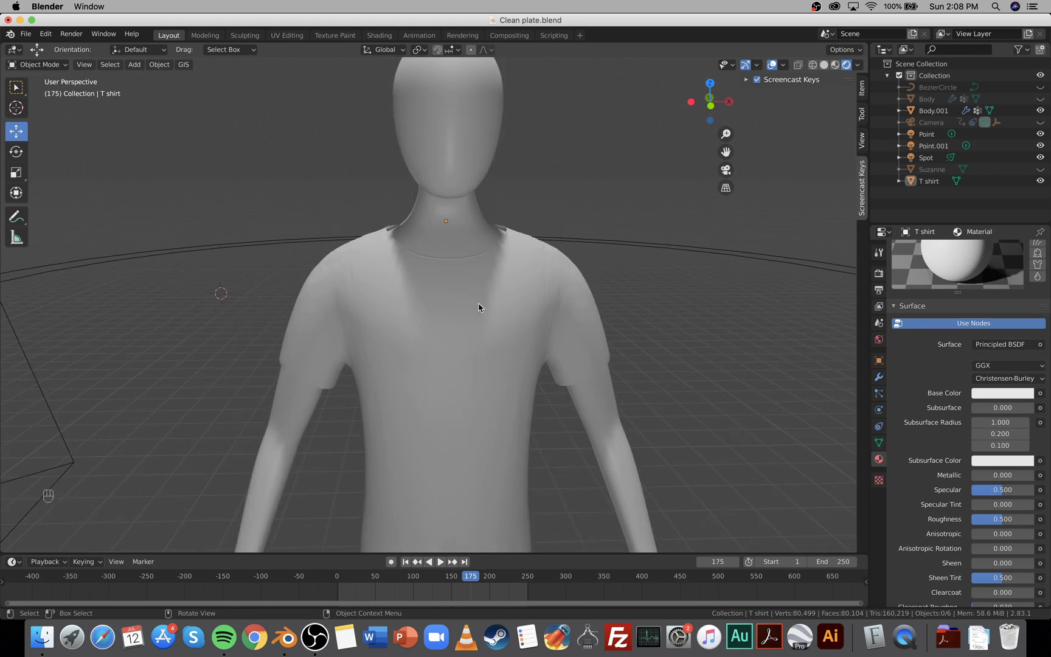
scroll(510, 314, "right", 4)
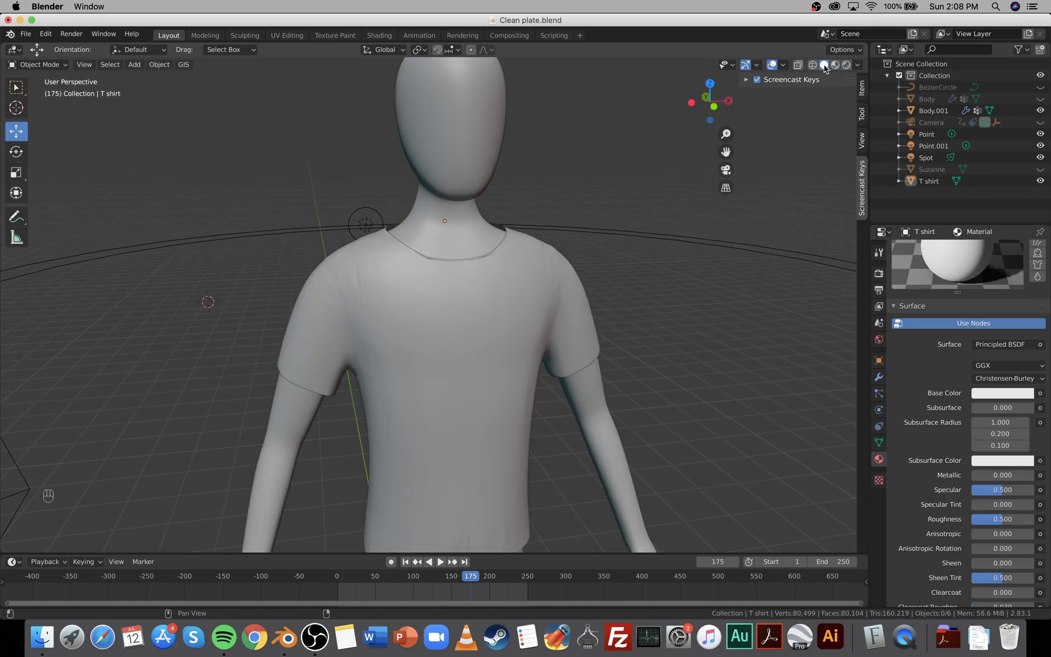
left_click(824, 64)
left_click(487, 321)
scroll(553, 356, "right", 4)
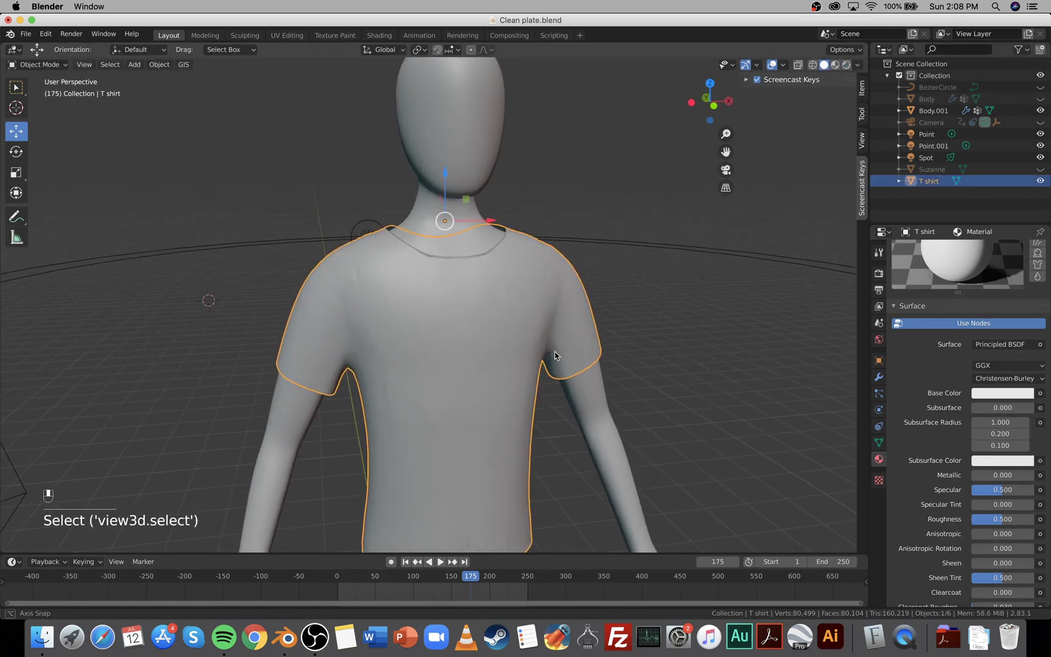
key("Tab")
scroll(628, 305, "right", 3)
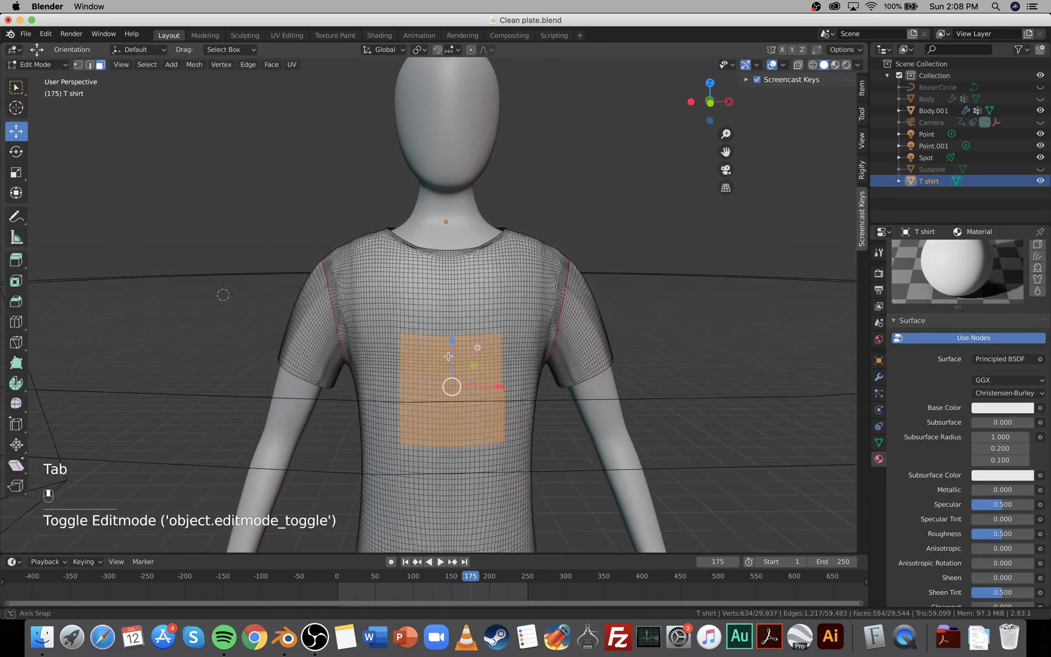
left_click(627, 305)
Box-select a first block of shirt faces, then switch to face select mode.
scroll(395, 411, "up", 5)
scroll(395, 412, "down", 3, "shift")
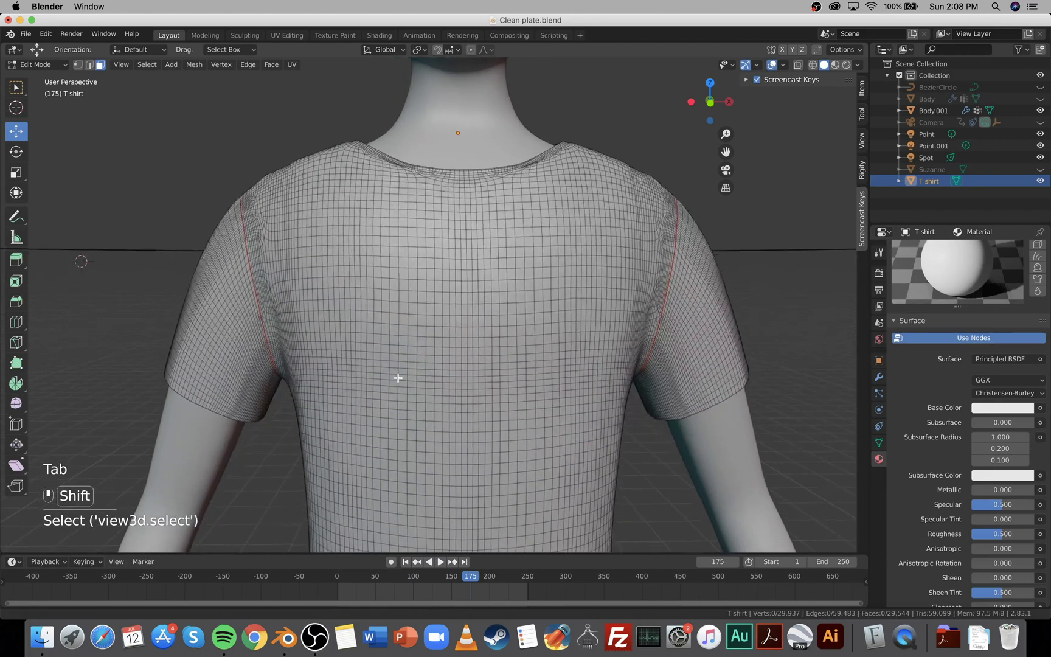
scroll(400, 329, "up", 3)
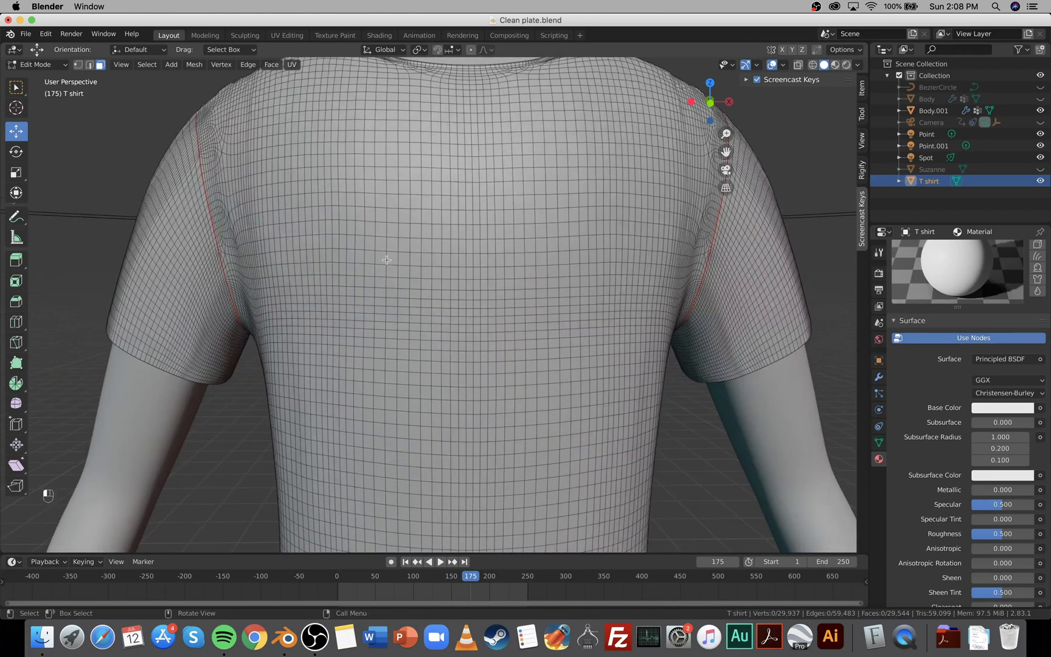
left_click_drag(387, 260, 527, 418)
left_click_drag(566, 455, 578, 457)
left_click(151, 115)
left_click(77, 64)
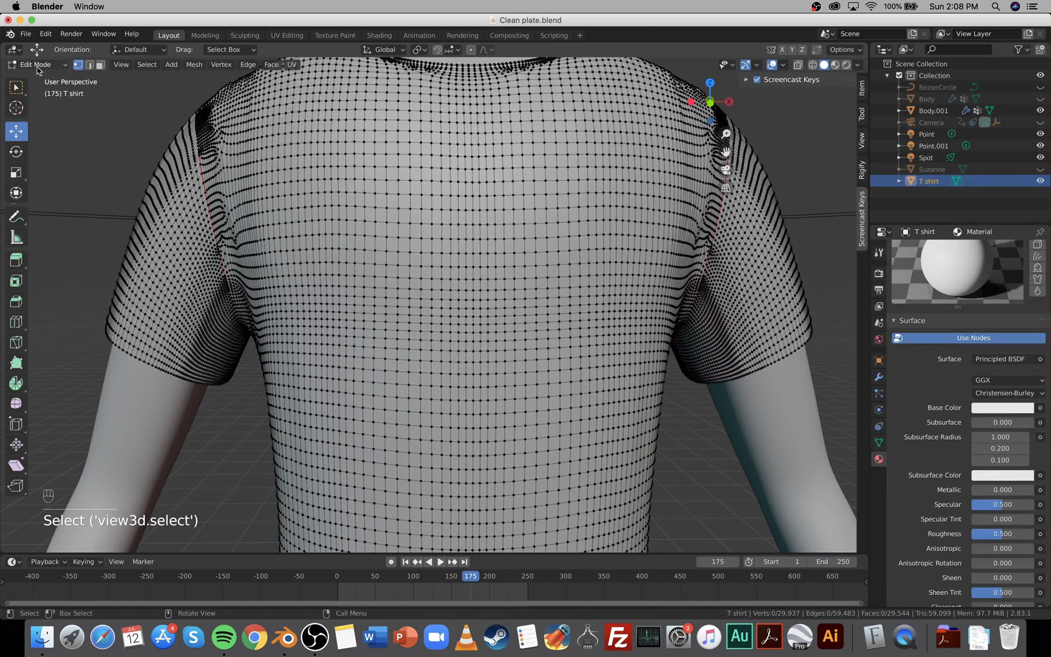
left_click(100, 65)
Box-select a square block of faces in the middle of the shirt.
middle_click_drag(462, 287, 440, 262, "shift")
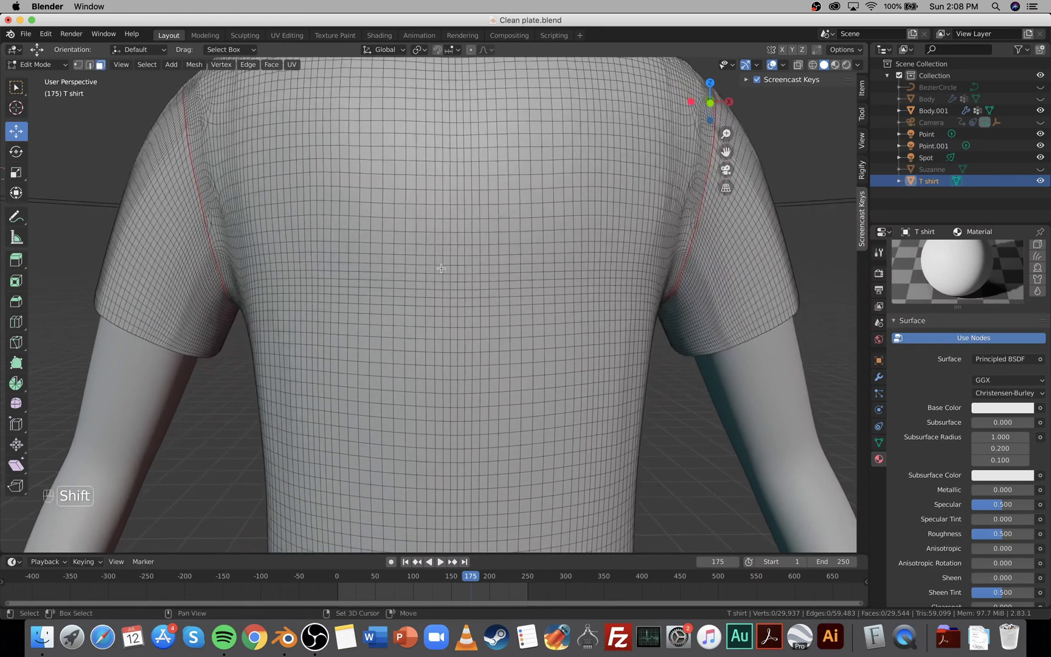
left_click_drag(365, 222, 406, 256, "shift")
left_click_drag(576, 450, 583, 453, "shift")
scroll(584, 393, "down", 4)
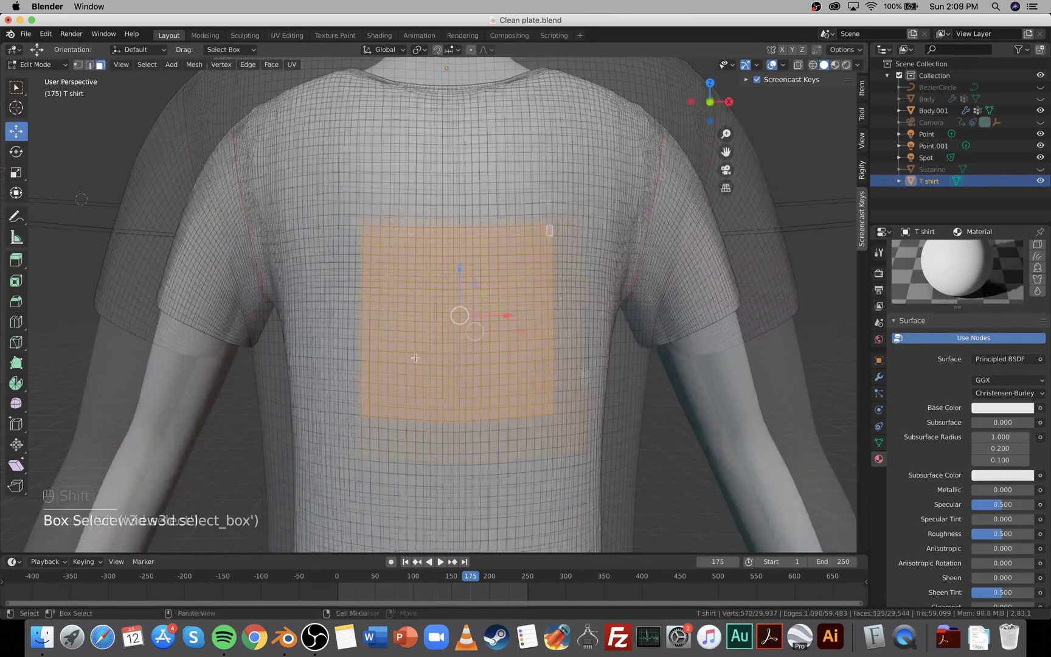
scroll(455, 384, "up", 2)
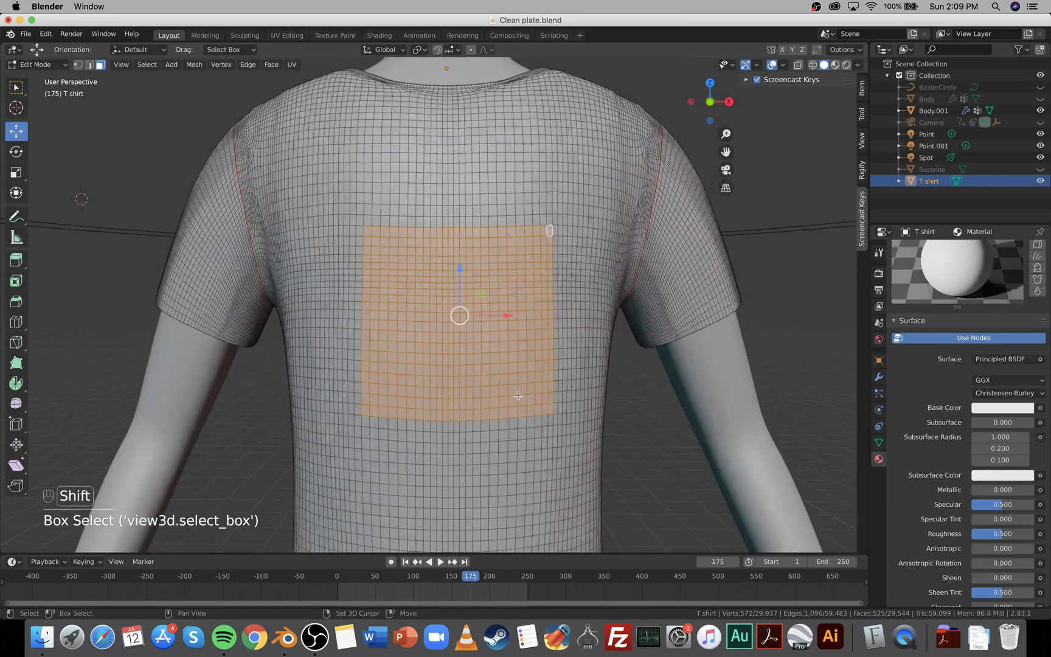
scroll(520, 401, "down", 3)
middle_click_drag(519, 402, 519, 397)
scroll(519, 397, "up", 3)
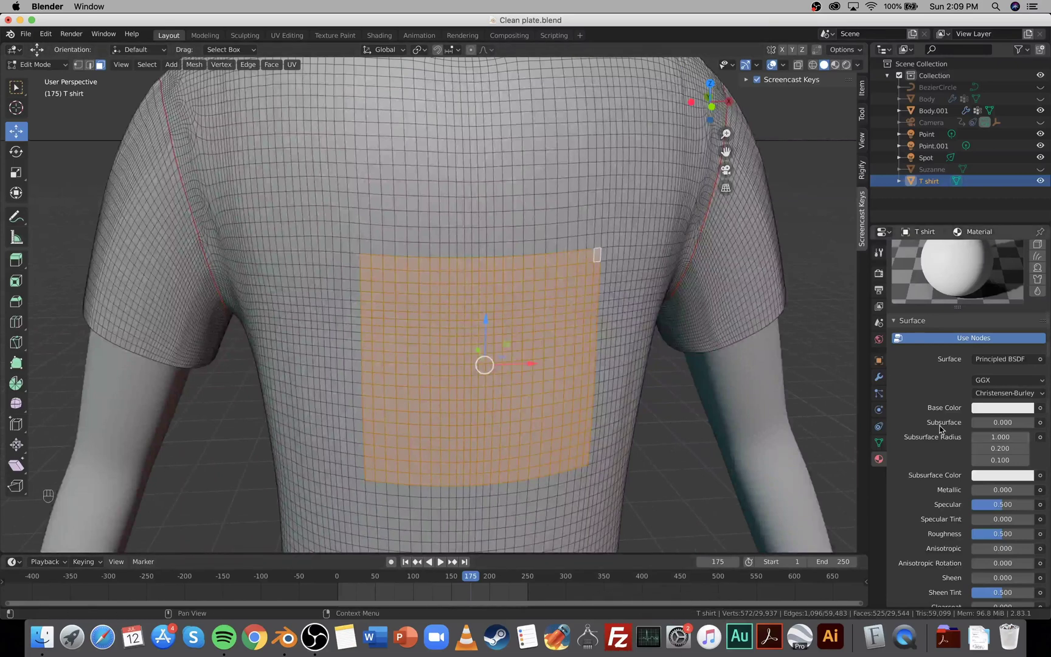
Add a second material slot, create Material.001 and assign it to the selected faces.
scroll(939, 426, "up", 5)
left_click(879, 459)
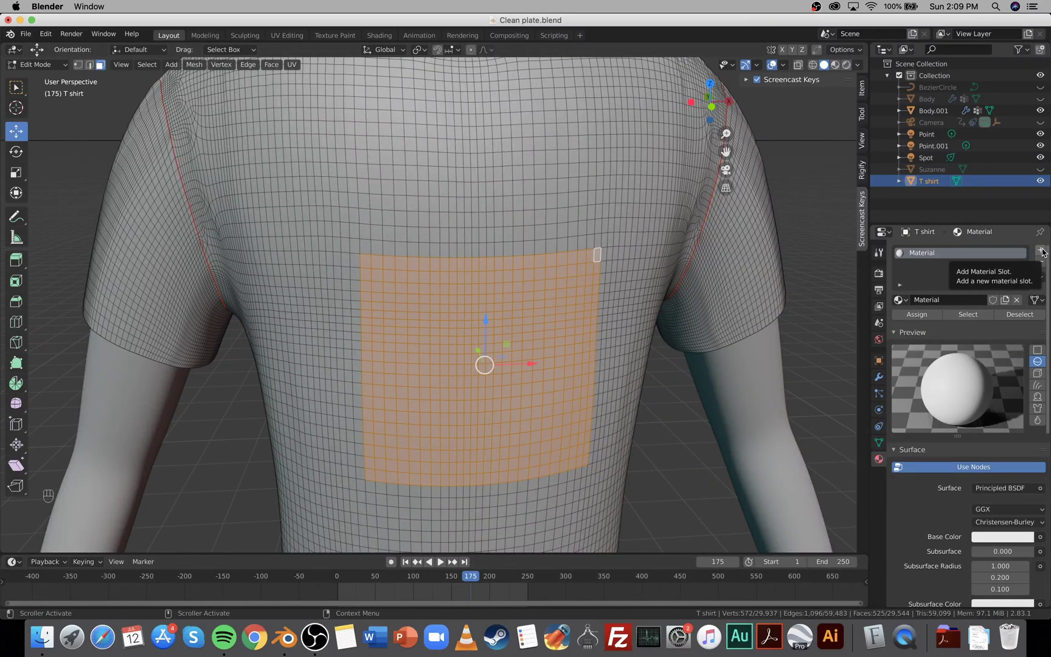
left_click(1042, 251)
left_click(918, 323)
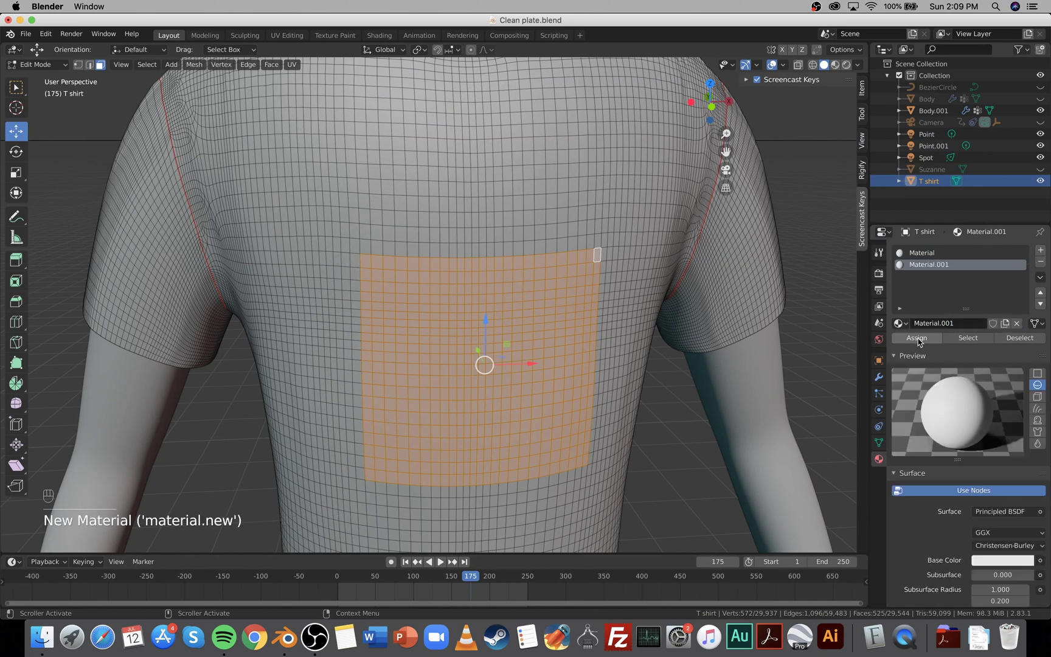
left_click(916, 339)
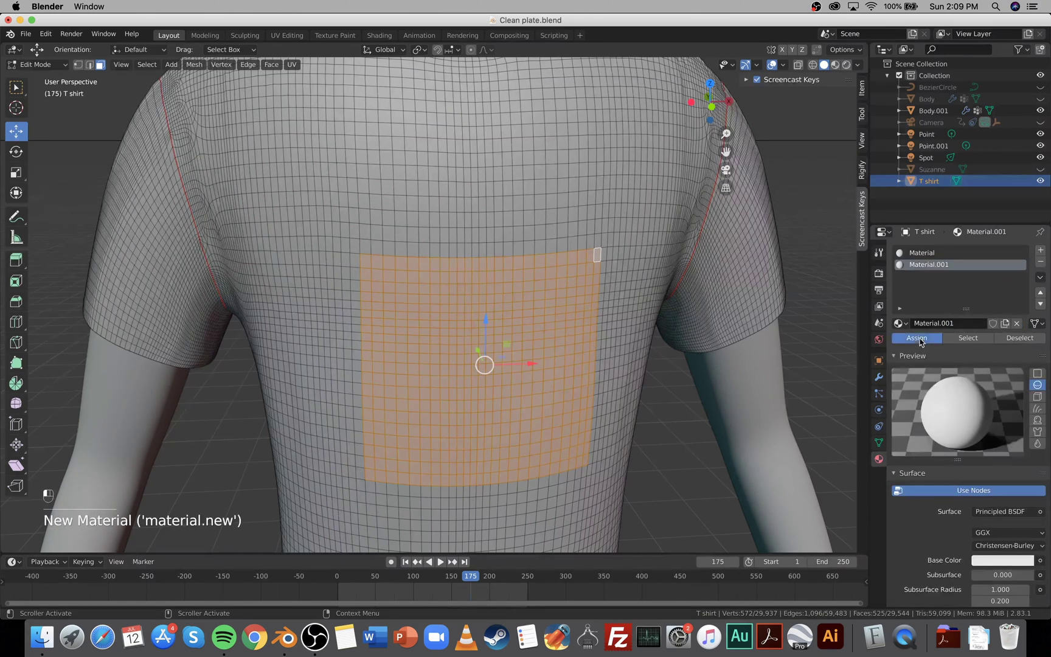
Switch to the Shading workspace to show Material.001's node tree.
left_click(378, 35)
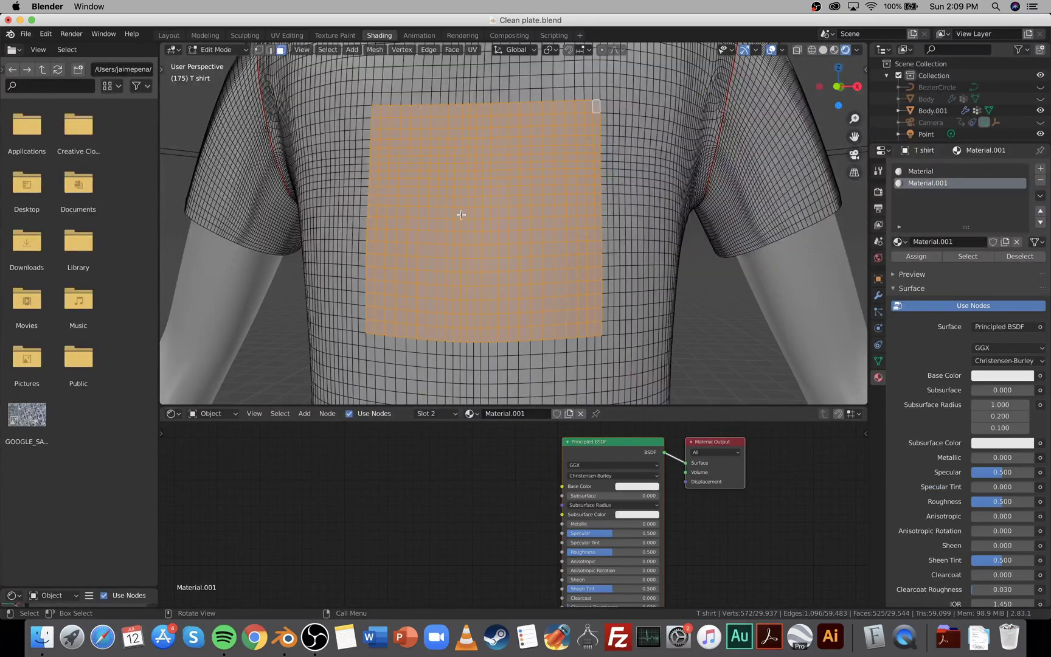
scroll(461, 215, "down", 6)
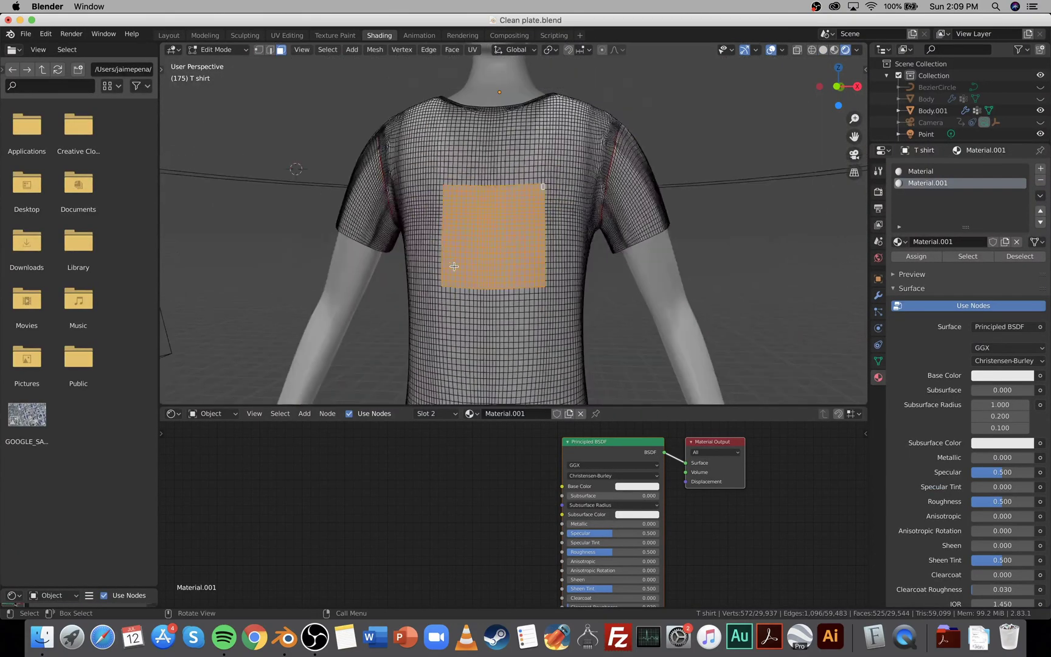
scroll(483, 259, "up", 2)
Drag Logo-Gris.png from Finder's Downloads > Chrome Downloads folder into the Shader Editor.
left_click(42, 637)
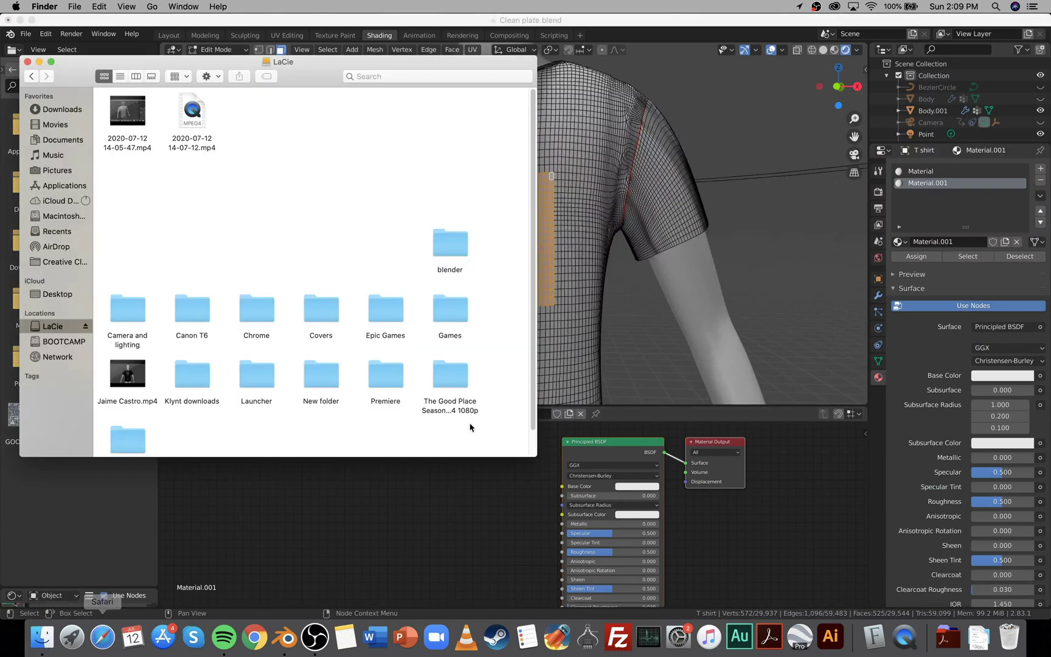
left_click(75, 110)
double_click(278, 119)
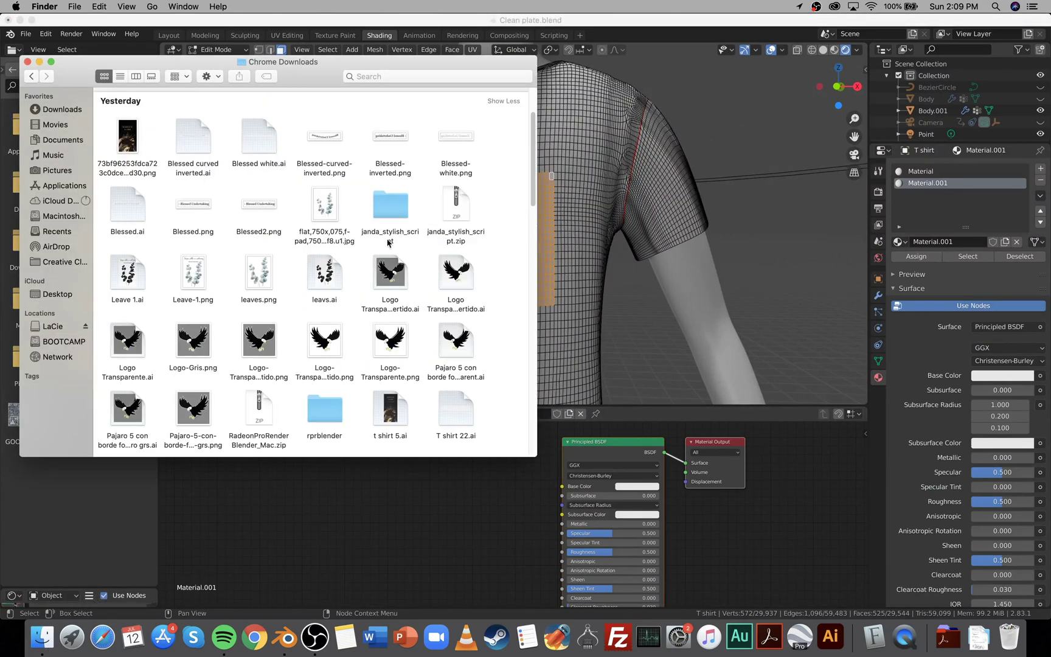
left_click_drag(184, 341, 494, 503)
Place the Logo-Gris.png Image Texture node and wire its Color into the Principled BSDF Base Color.
left_click(428, 473)
scroll(502, 220, "up", 5)
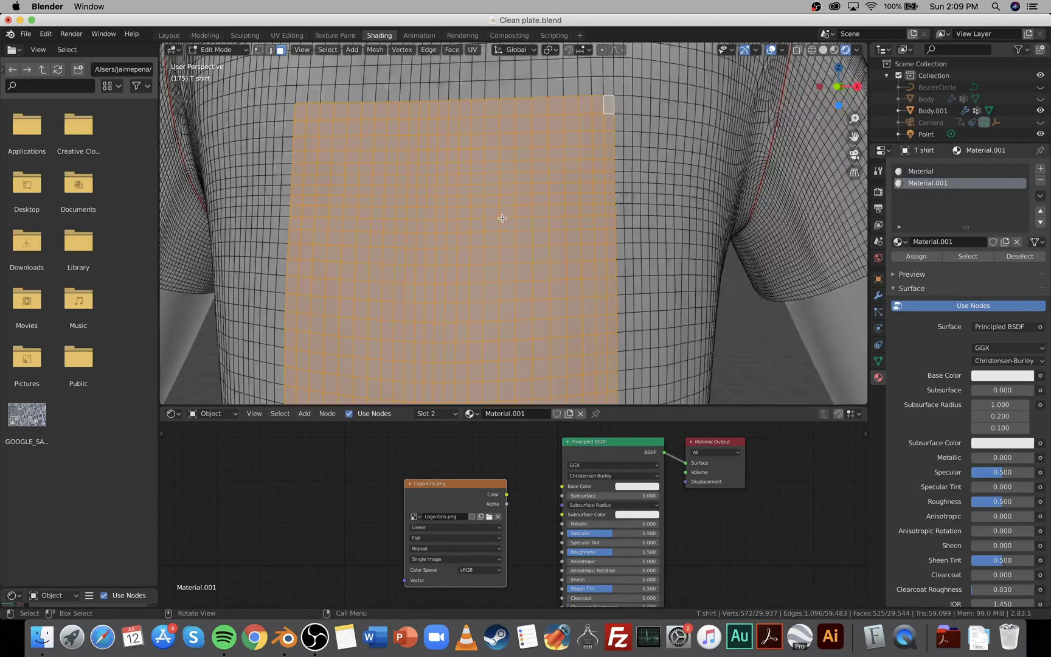
scroll(505, 226, "down", 3)
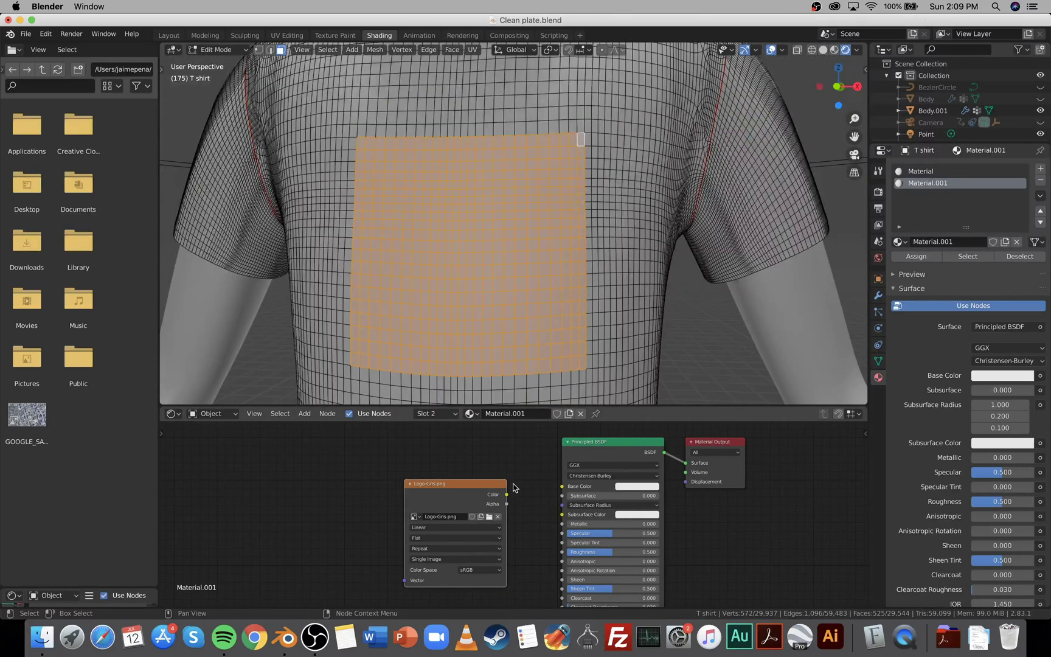
scroll(512, 504, "up", 2)
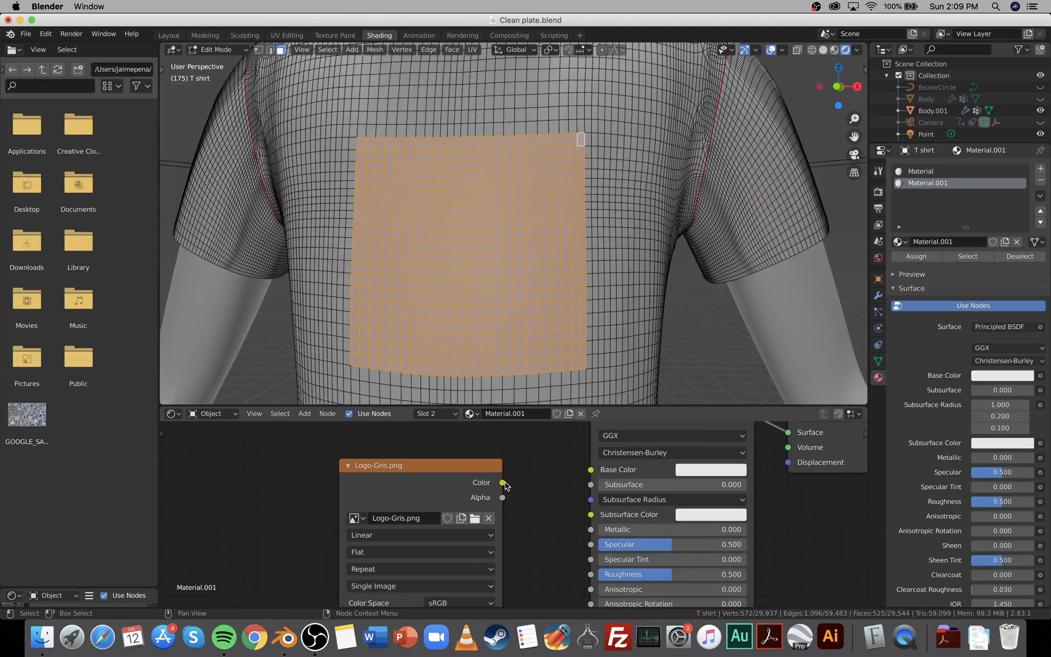
left_click_drag(502, 483, 591, 469)
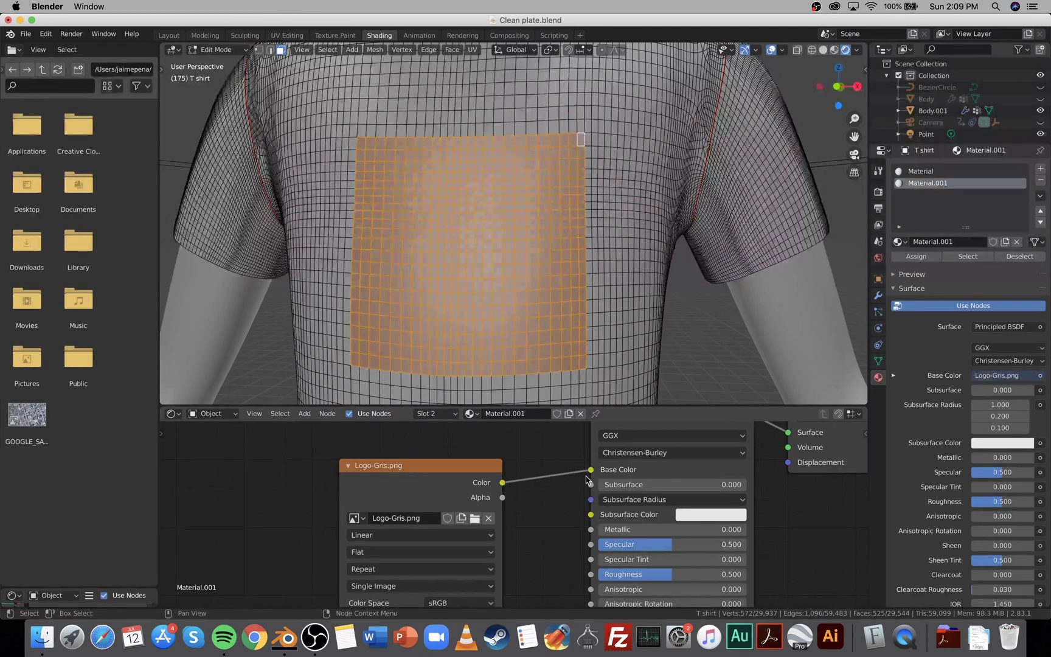
scroll(597, 483, "down", 4)
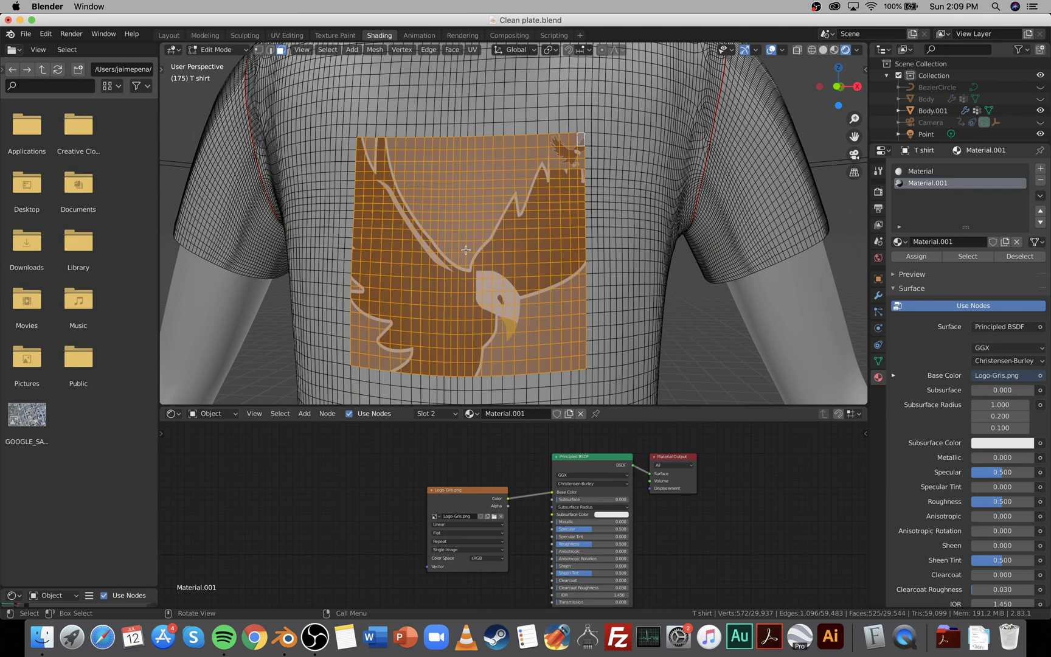
Unwrap the selected patch faces using UV Unwrap Faces > Unwrap from the right-click menu.
scroll(466, 250, "down", 3)
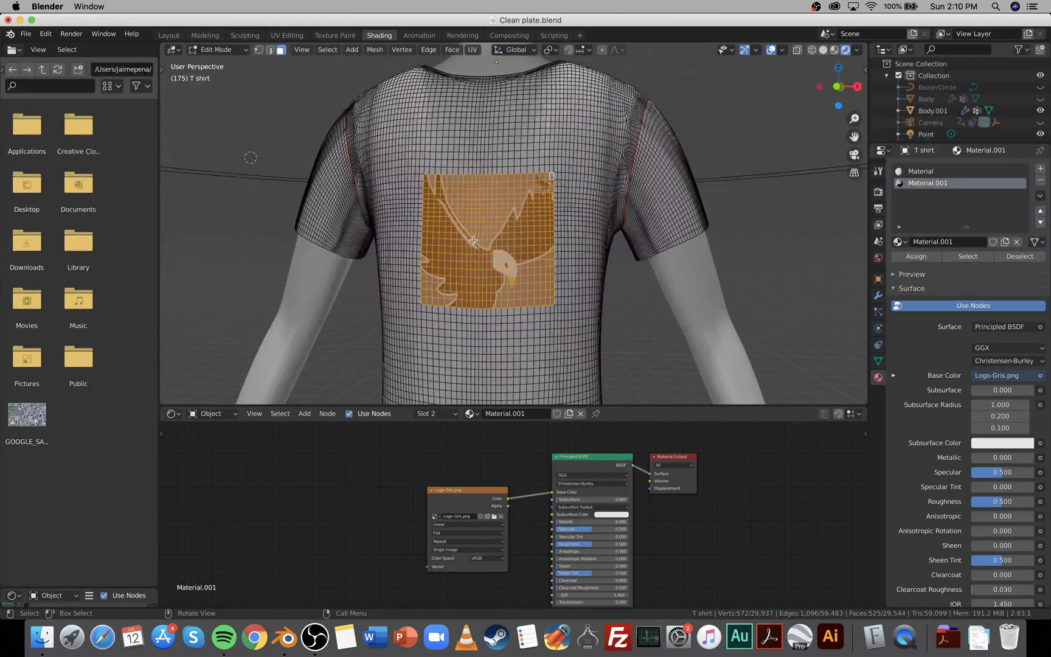
scroll(474, 240, "up", 3)
right_click(474, 241)
mouse_move(476, 243)
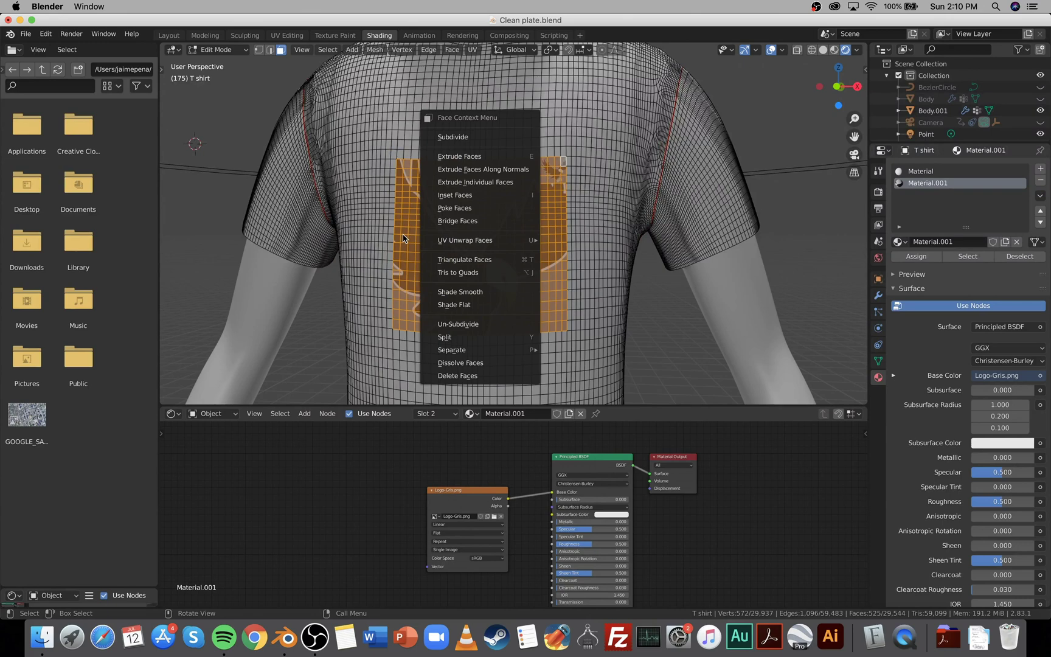
right_click(455, 235)
mouse_move(458, 235)
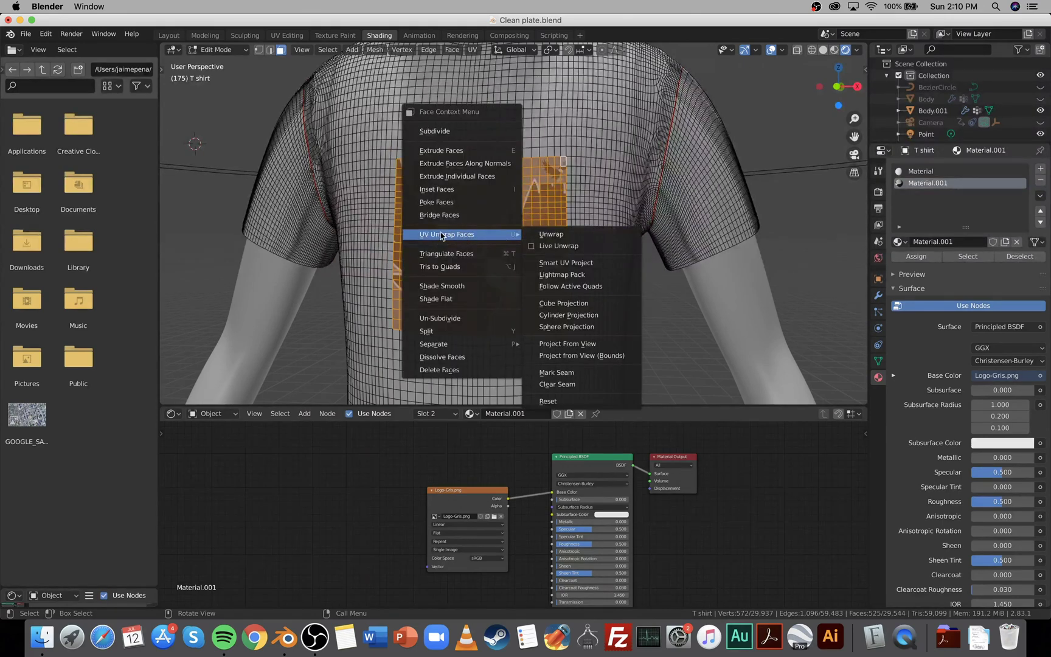
left_click(538, 235)
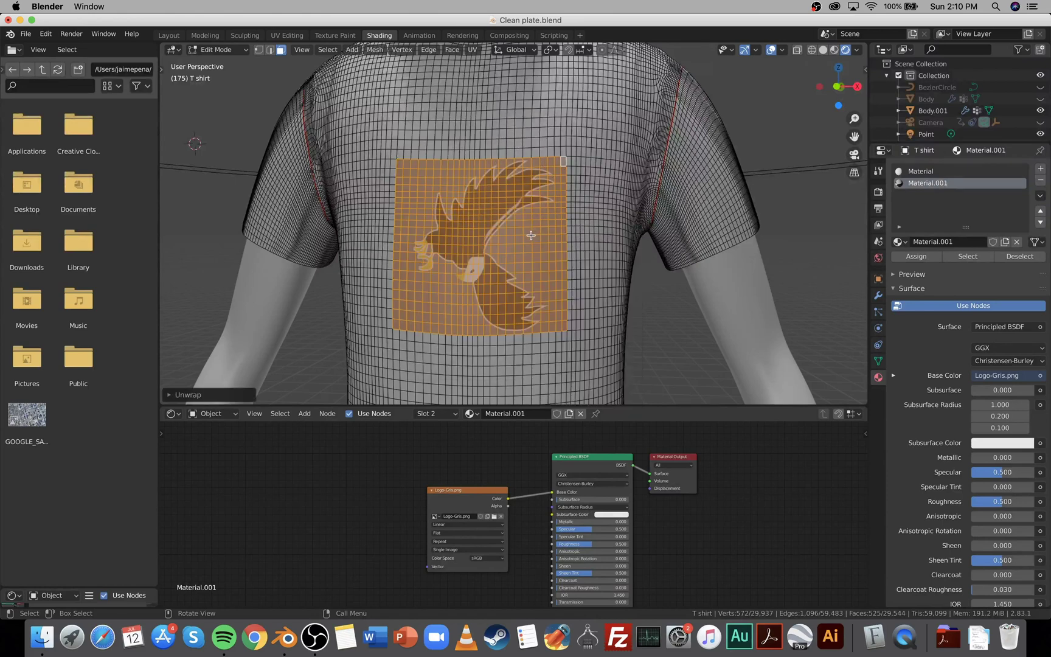
scroll(491, 247, "up", 5)
scroll(490, 245, "down", 3)
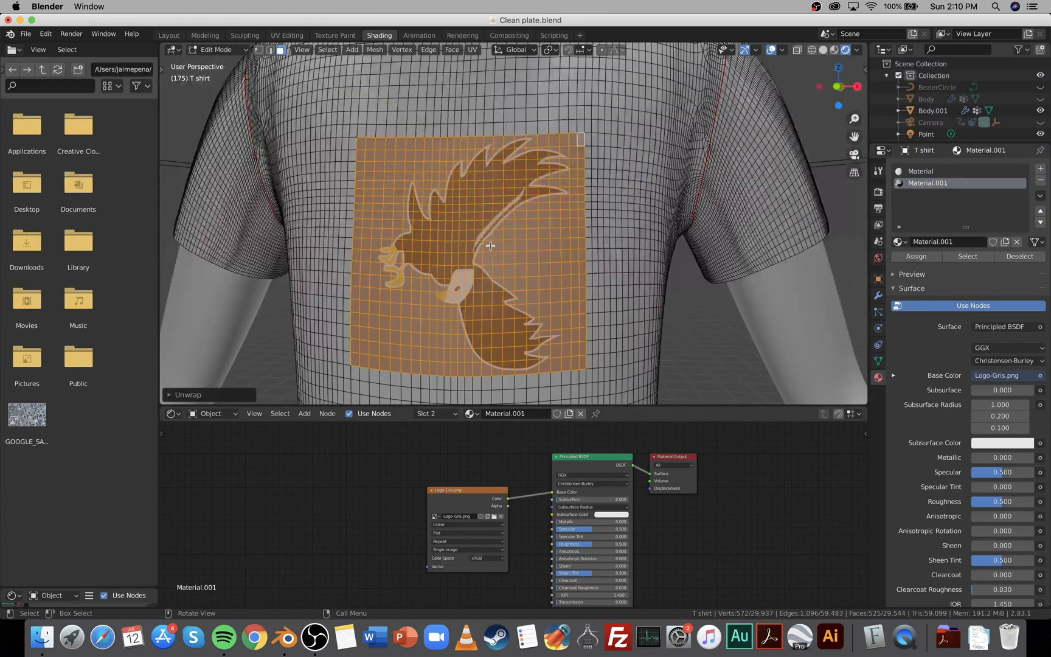
Switch to the UV Editing workspace and reposition the UV editor view.
left_click(282, 38)
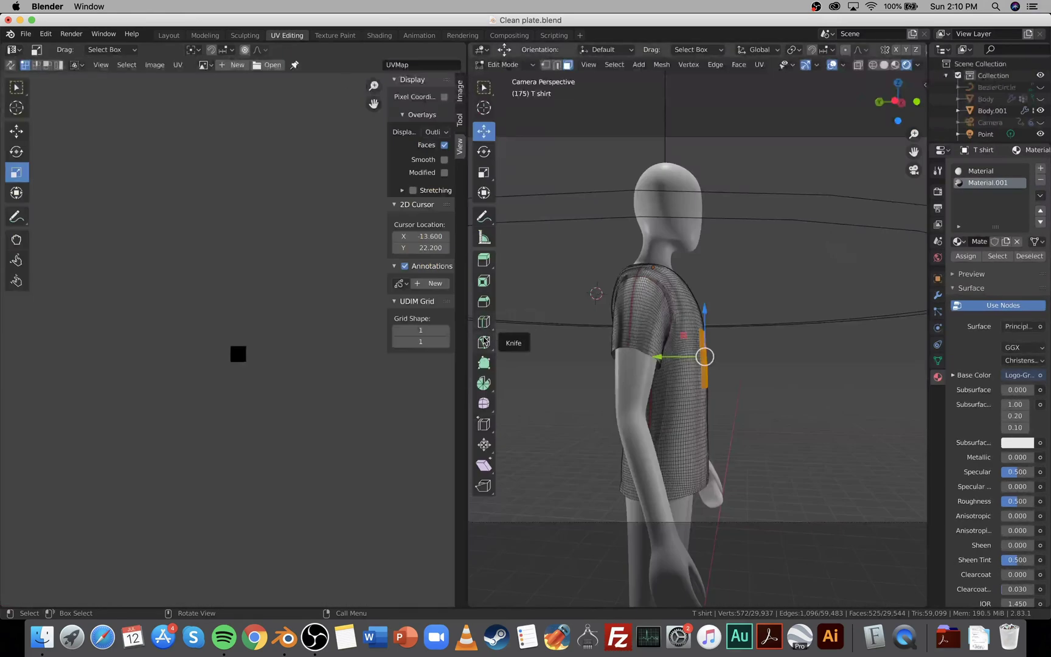
scroll(618, 347, "up", 3)
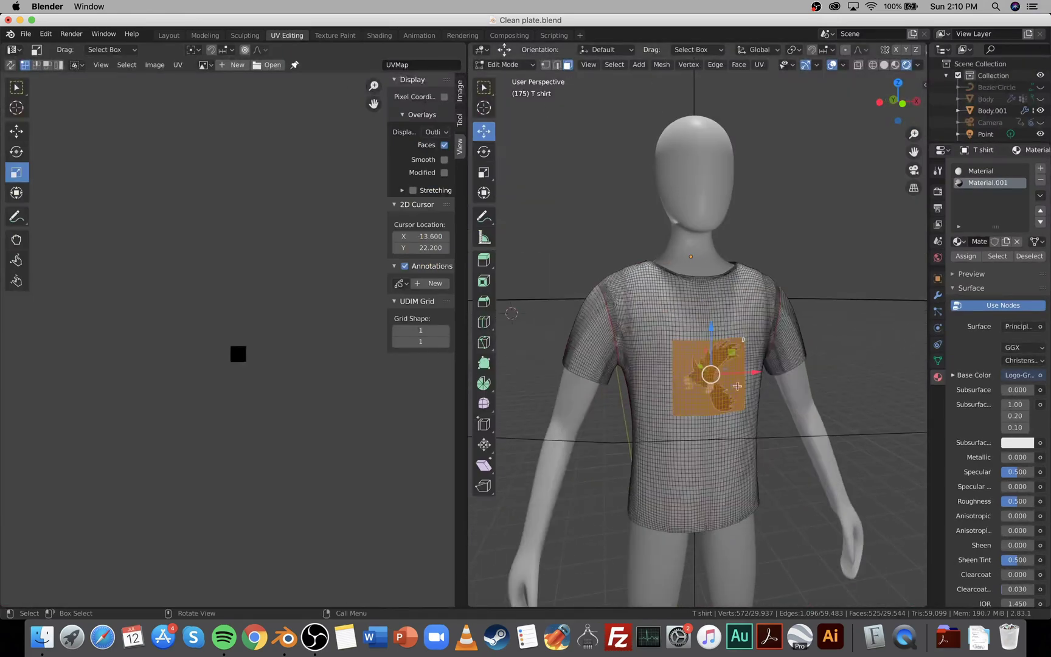
scroll(175, 383, "up", 10)
scroll(318, 505, "up", 3)
middle_click_drag(284, 430, 217, 185)
Load Logo-Gris.png from Downloads > Chrome Downloads as the UV editor's image.
left_click(267, 65)
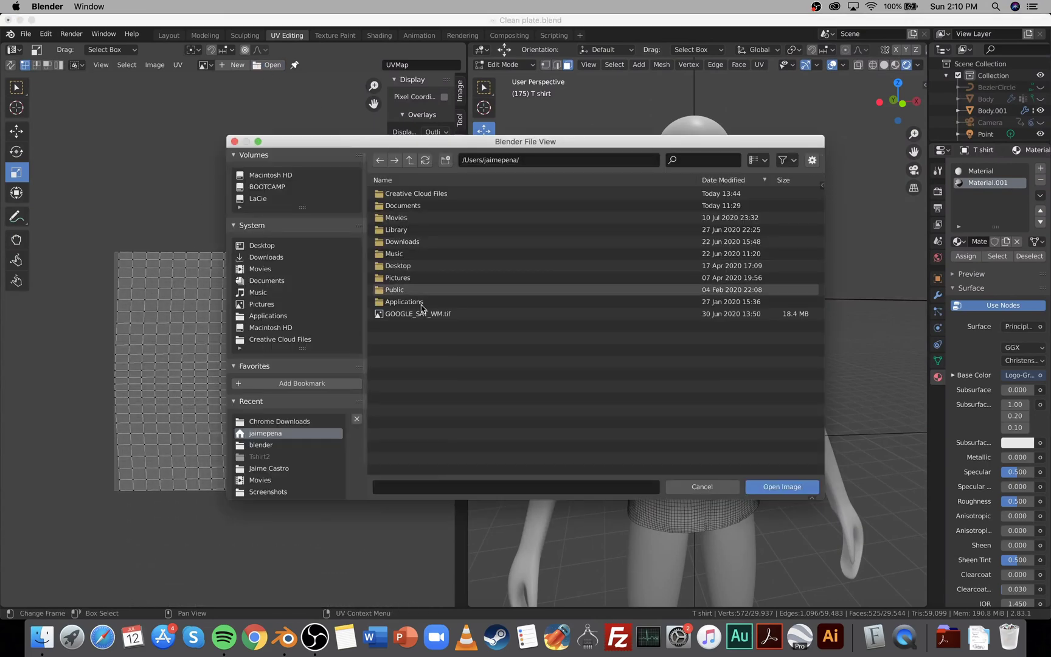
left_click(272, 258)
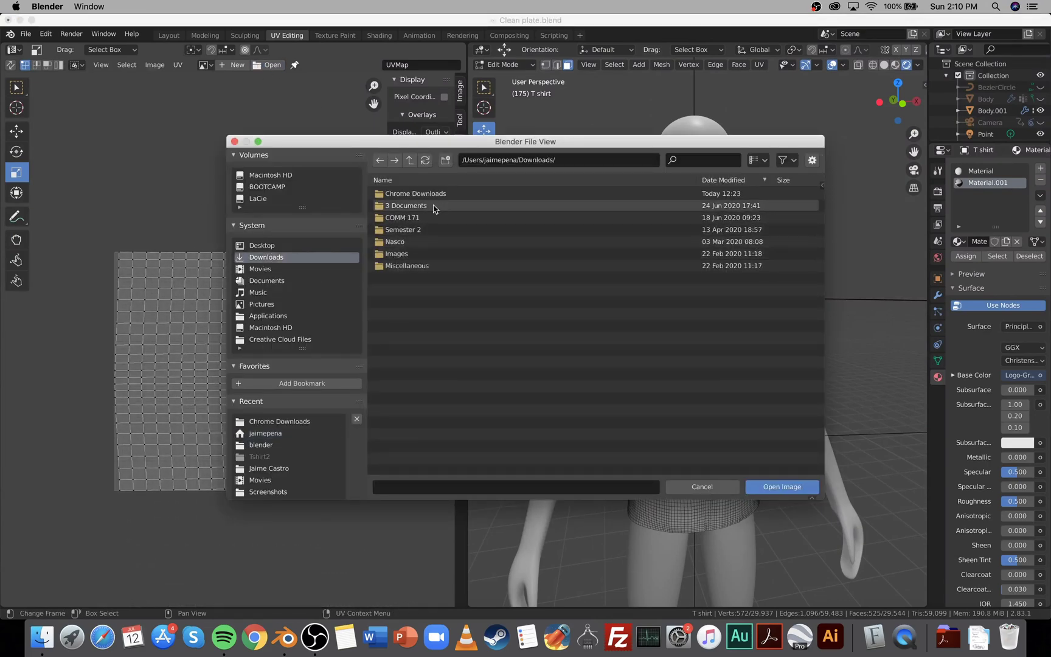
left_click(430, 195)
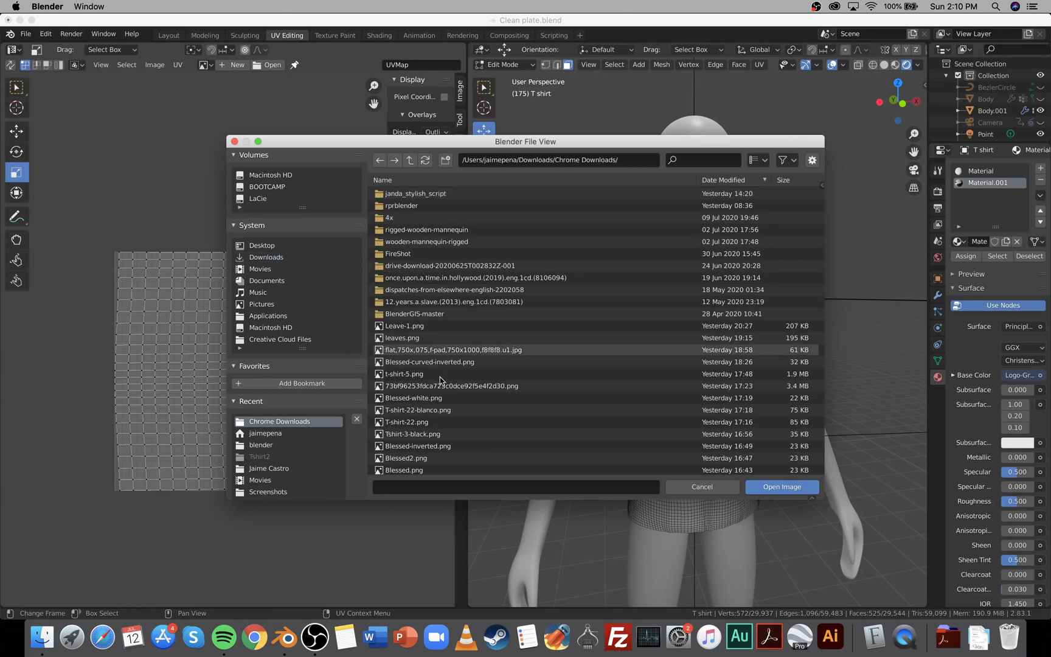
scroll(432, 408, "down", 2)
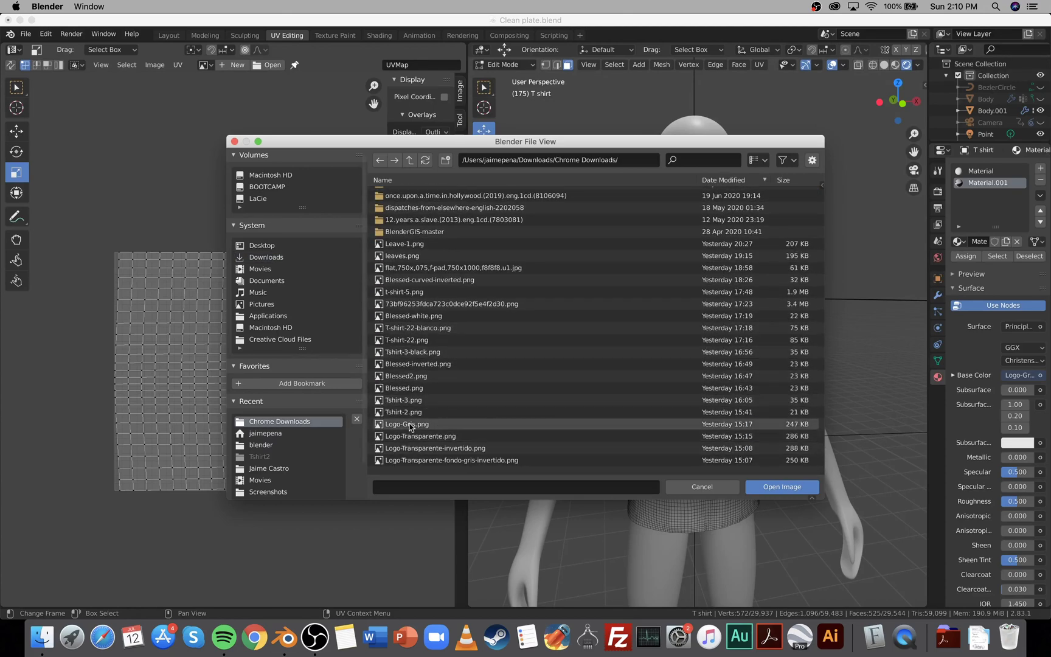
double_click(410, 426)
Select all the patch UVs and rotate them about -90° over the eagle image.
scroll(733, 392, "up", 6)
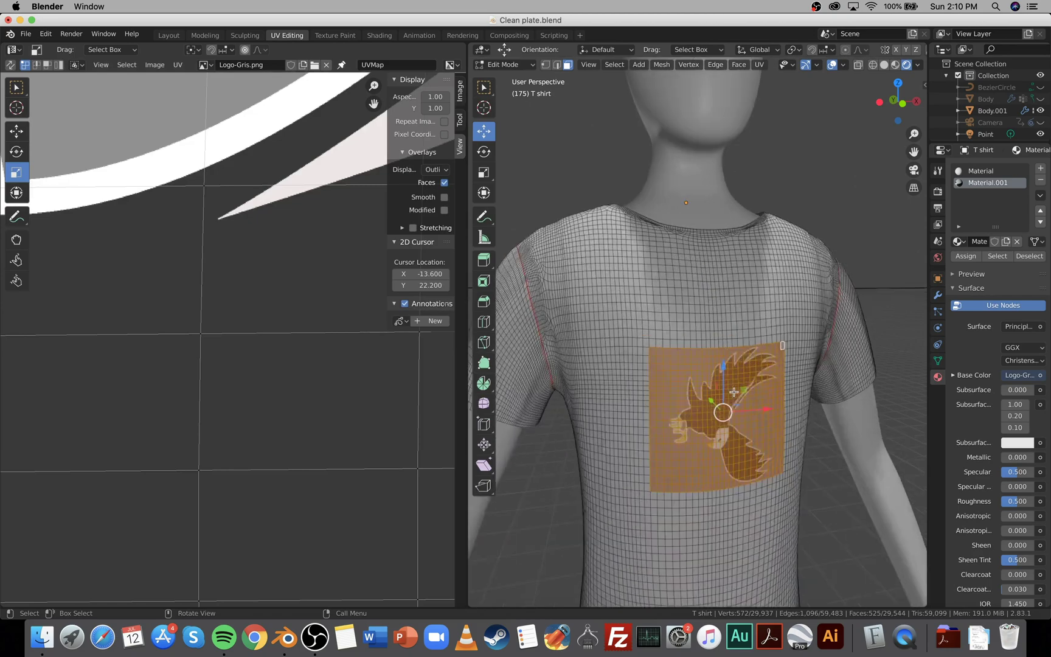
scroll(657, 420, "down", 8)
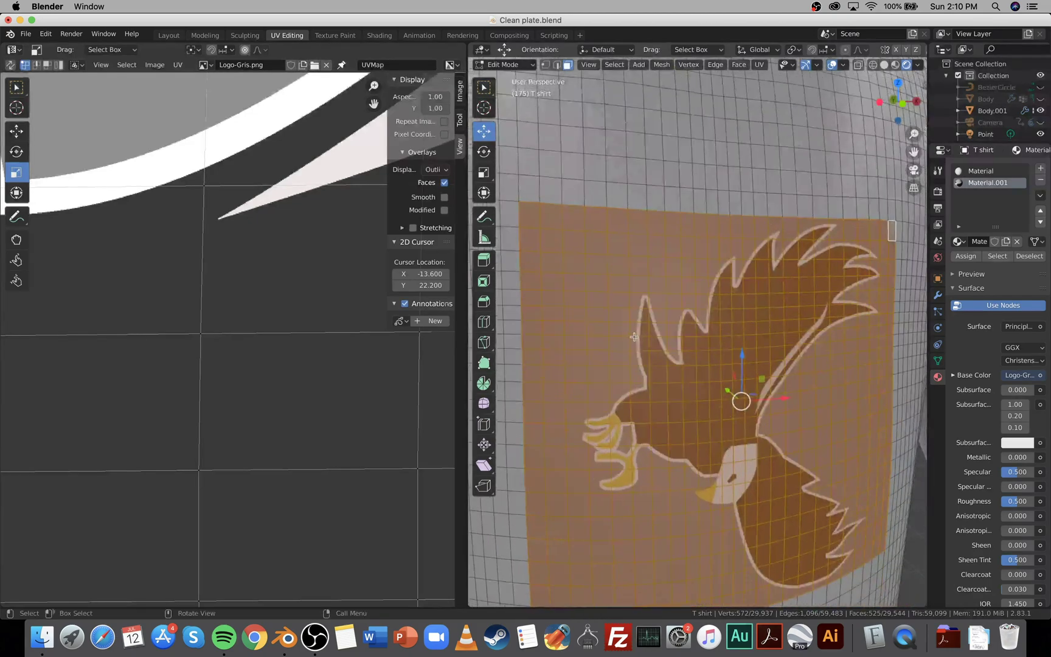
scroll(699, 347, "up", 5)
scroll(321, 354, "down", 10)
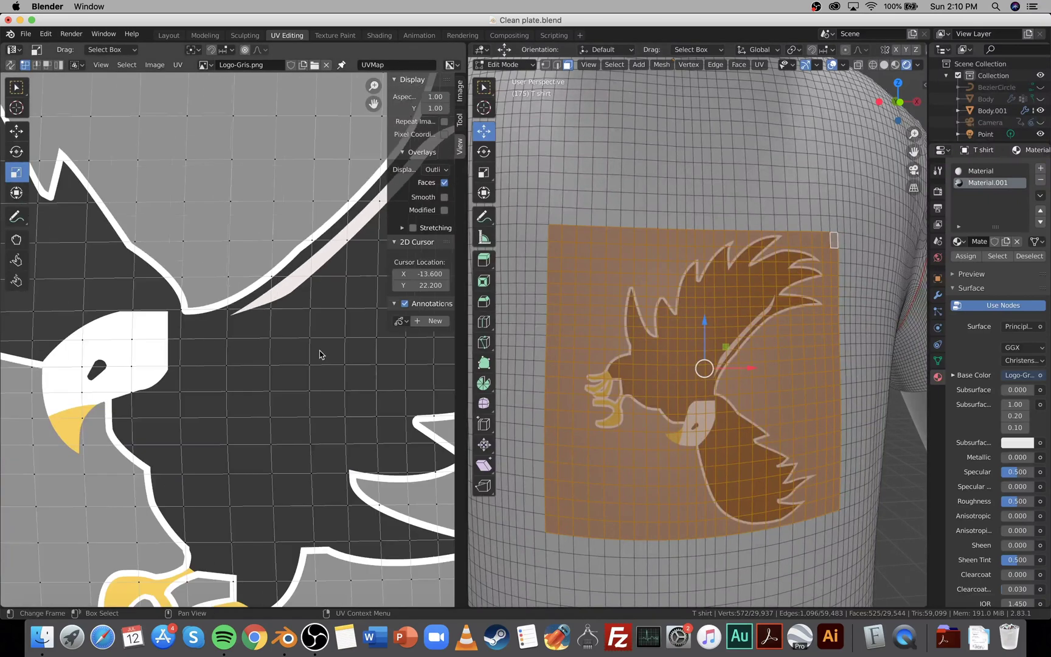
scroll(321, 355, "up", 3)
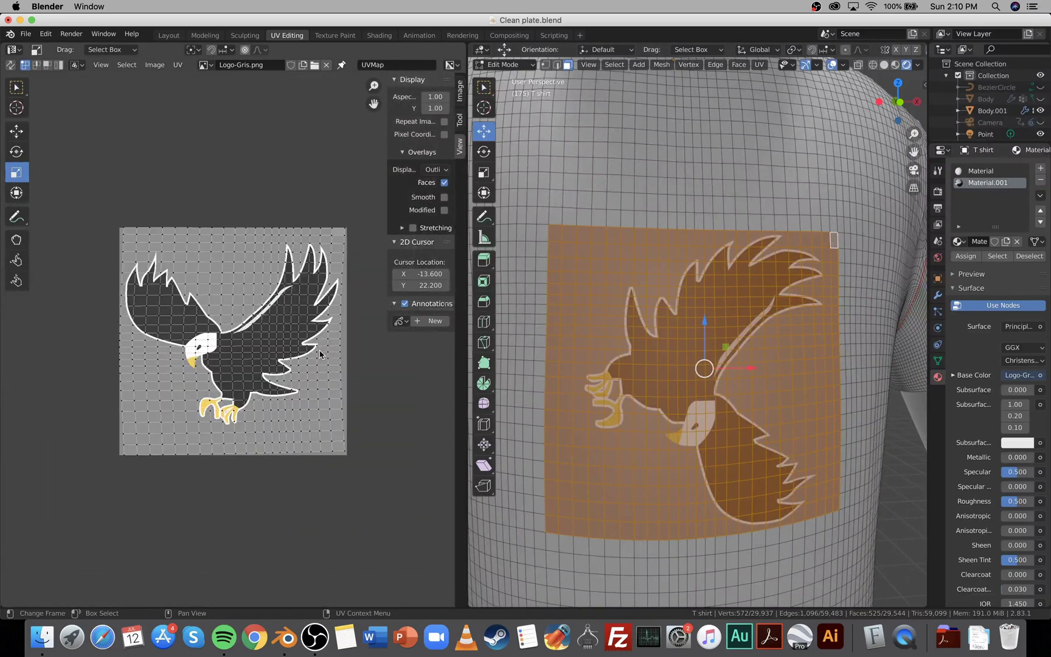
left_click_drag(88, 217, 388, 497)
key("r")
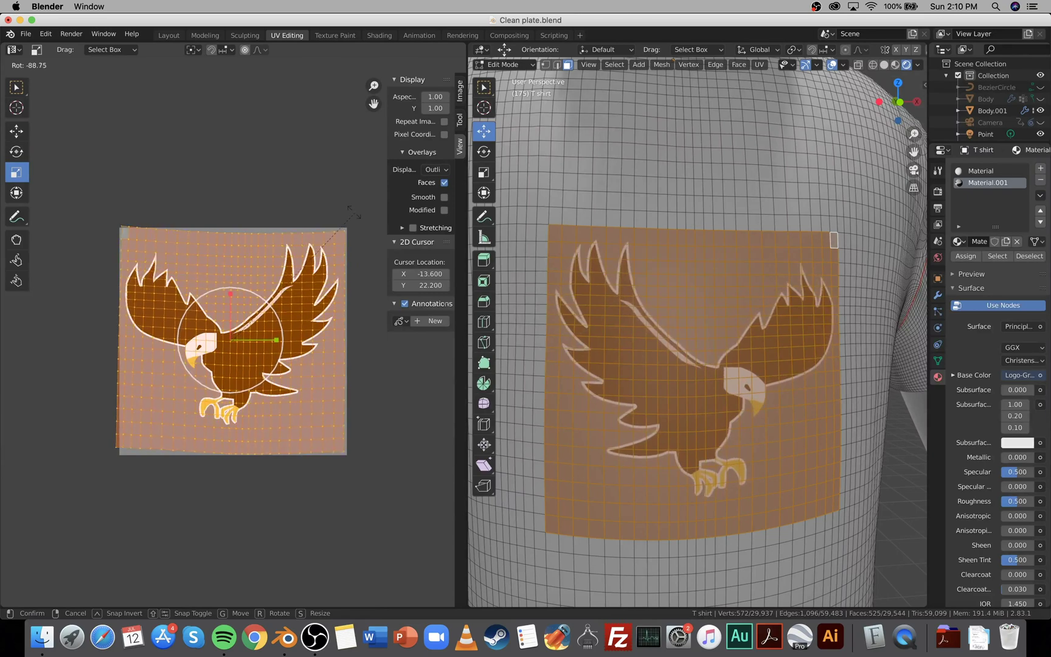
left_click(351, 212)
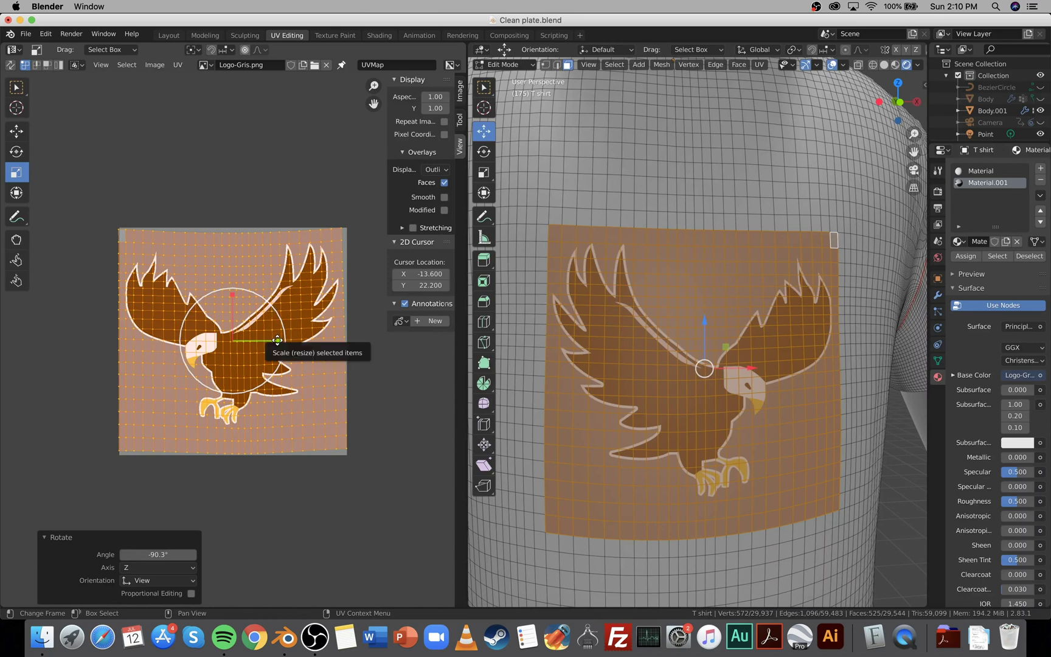
key("r")
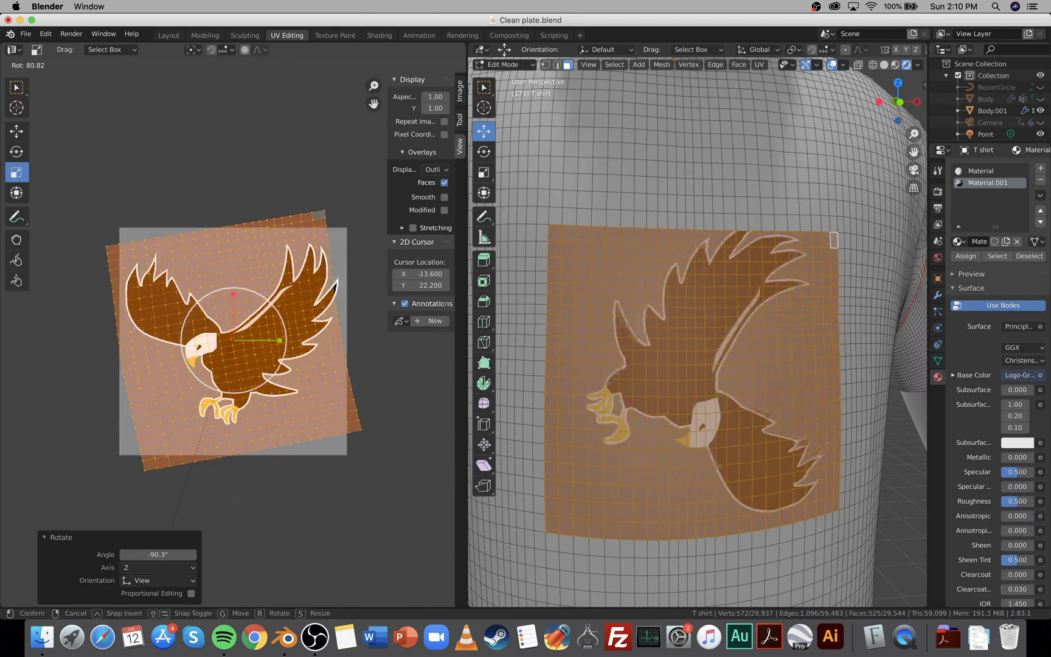
key("Return")
key("r")
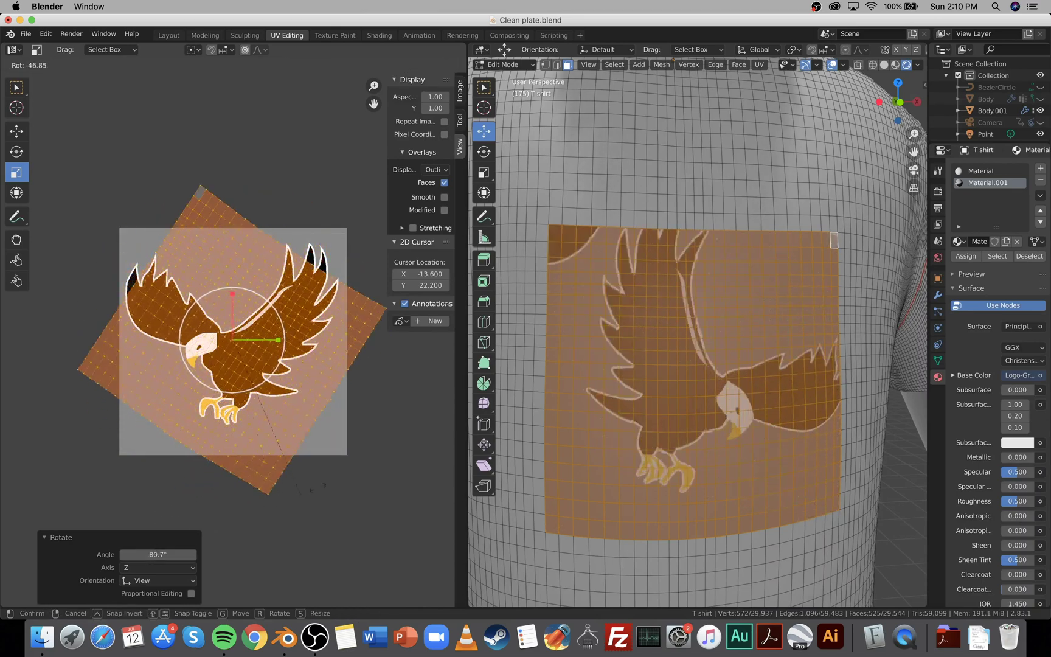
left_click(395, 451)
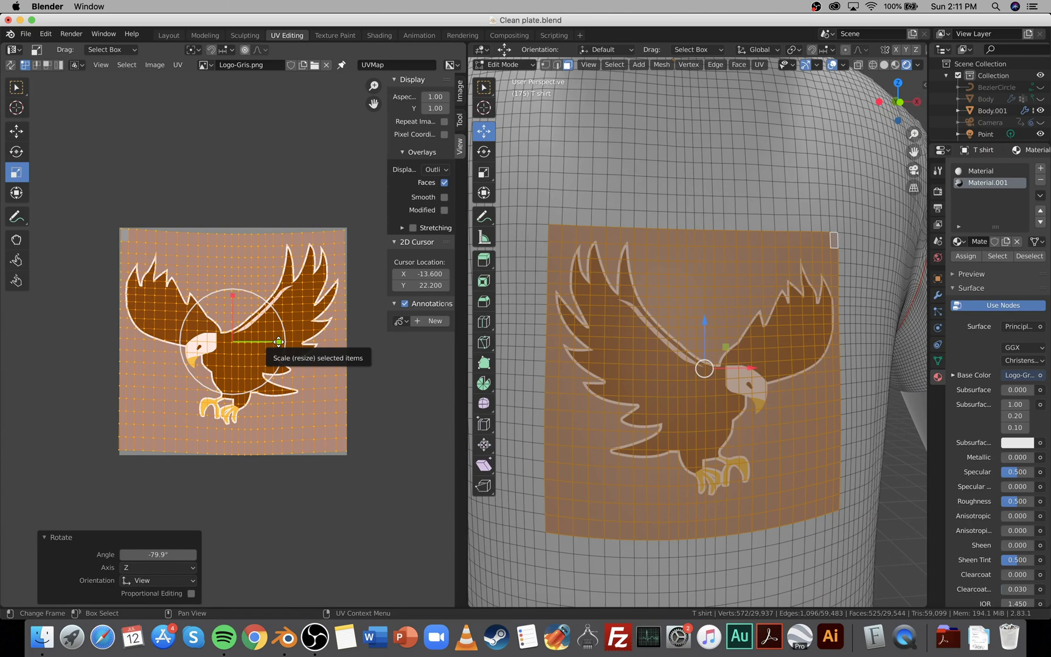
Mirror the UVs horizontally, then fine-tune their rotation and position so the eagle sits upright.
left_click_drag(279, 341, 196, 346)
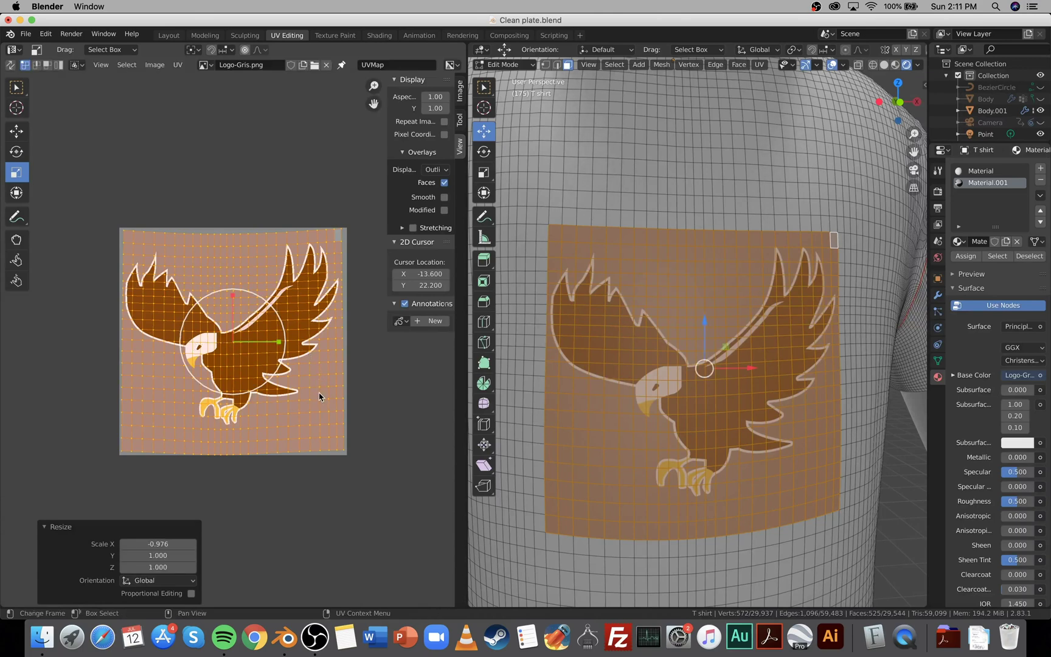
scroll(319, 396, "up", 1)
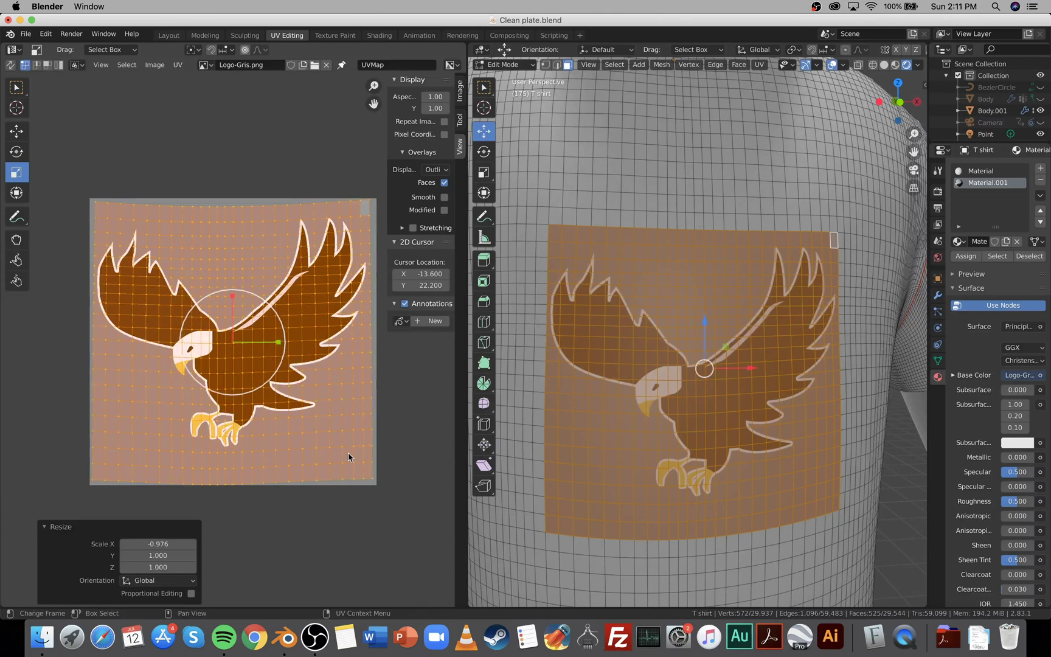
key("r")
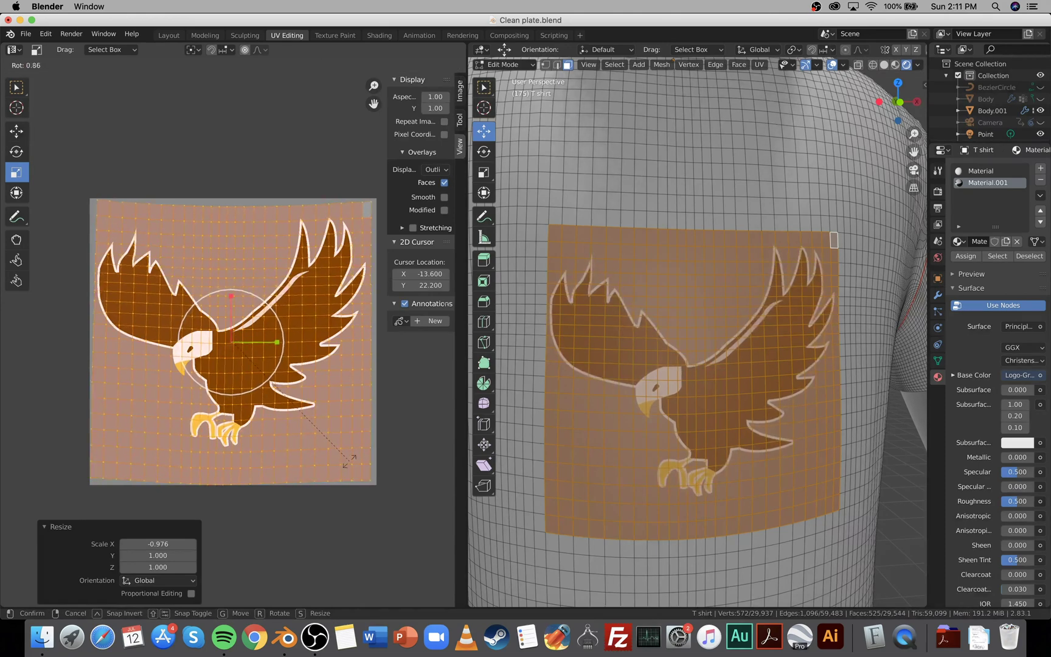
left_click(352, 465)
key("g")
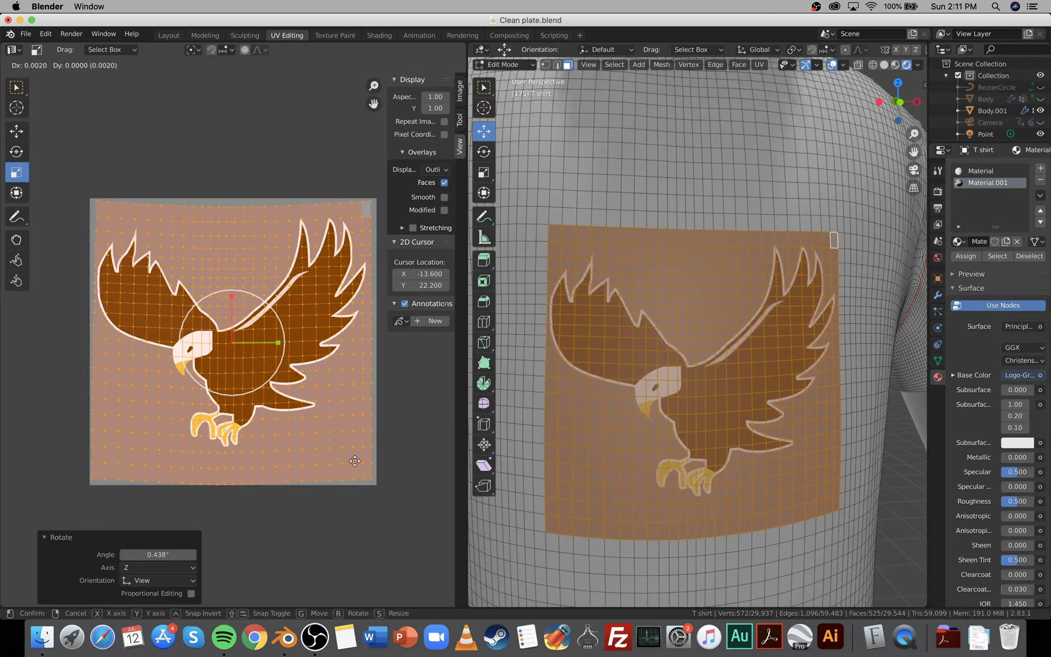
left_click(354, 464)
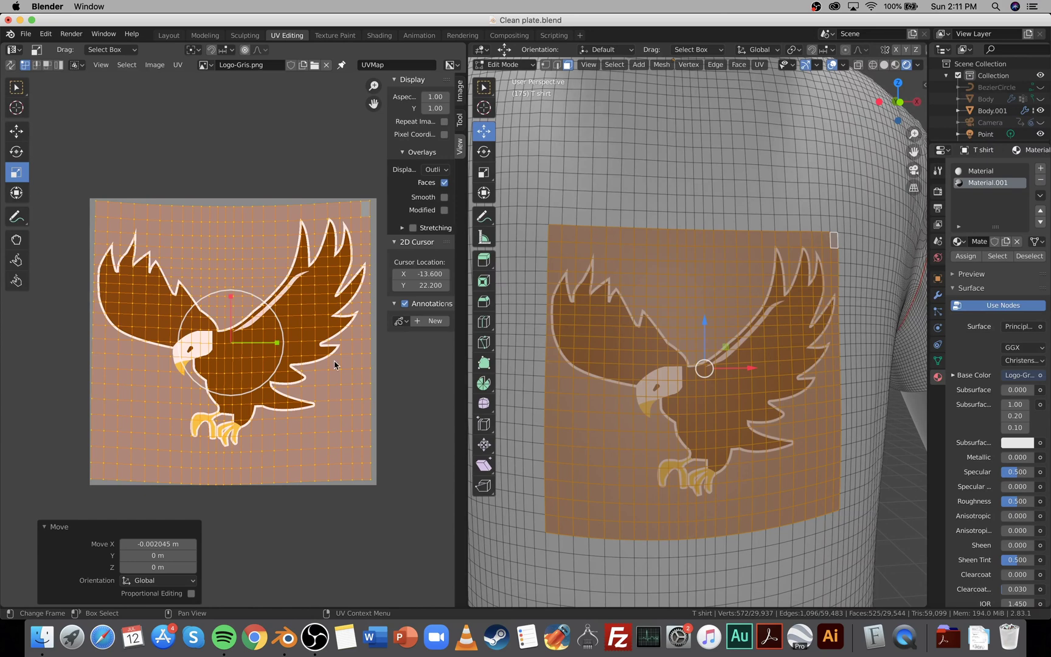
Deselect the shirt's UVs and return the T shirt to Object Mode.
left_click(318, 157)
scroll(763, 330, "down", 5)
key("Tab")
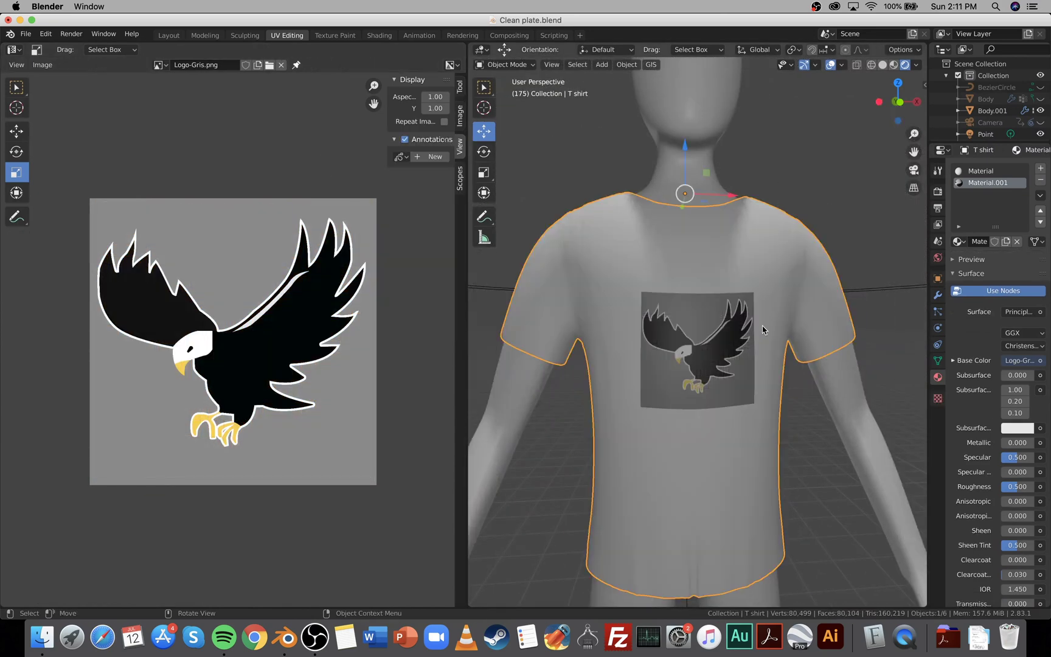
scroll(762, 331, "down", 5)
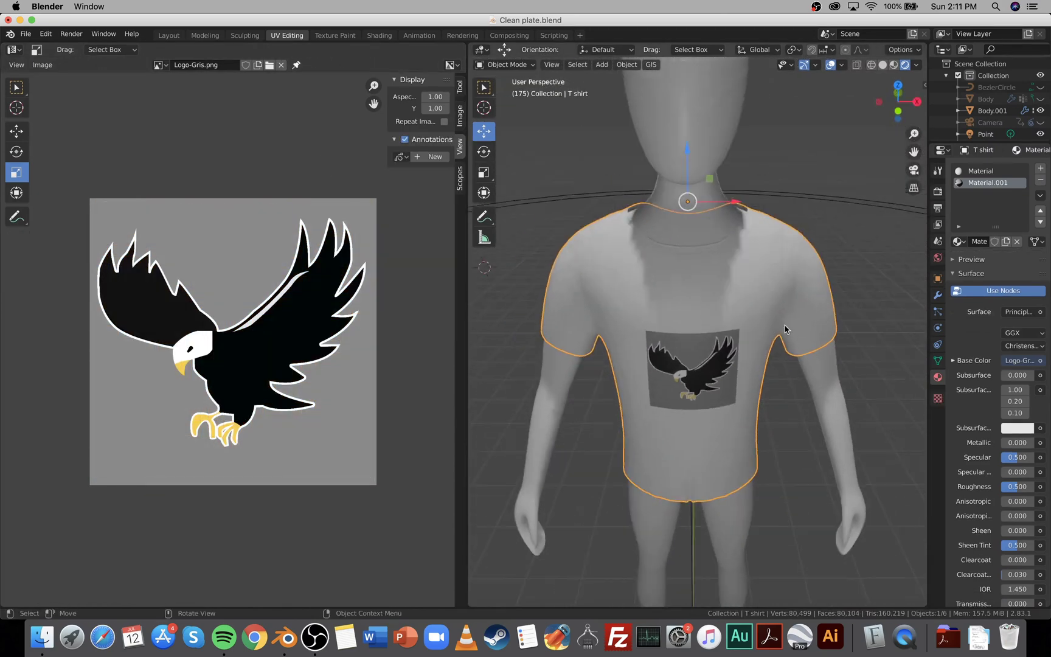
Orbit around the mannequin to inspect the eagle logo on the shirt's chest.
middle_click_drag(785, 329, 821, 307)
left_click(797, 210)
scroll(738, 314, "up", 4)
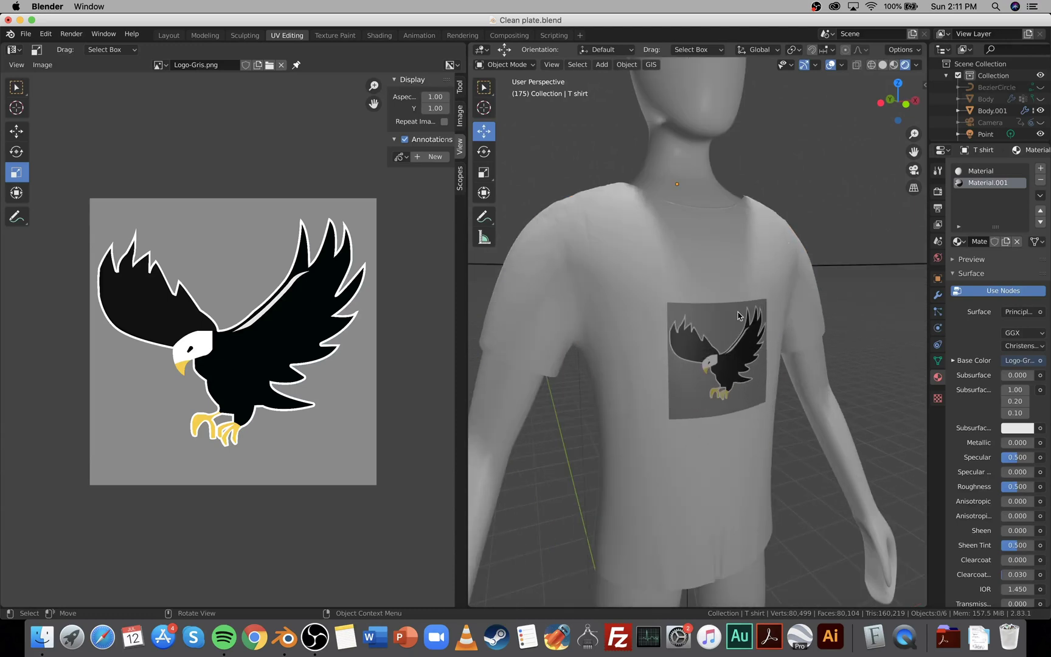
middle_click_drag(738, 314, 733, 342)
middle_click_drag(828, 312, 667, 351)
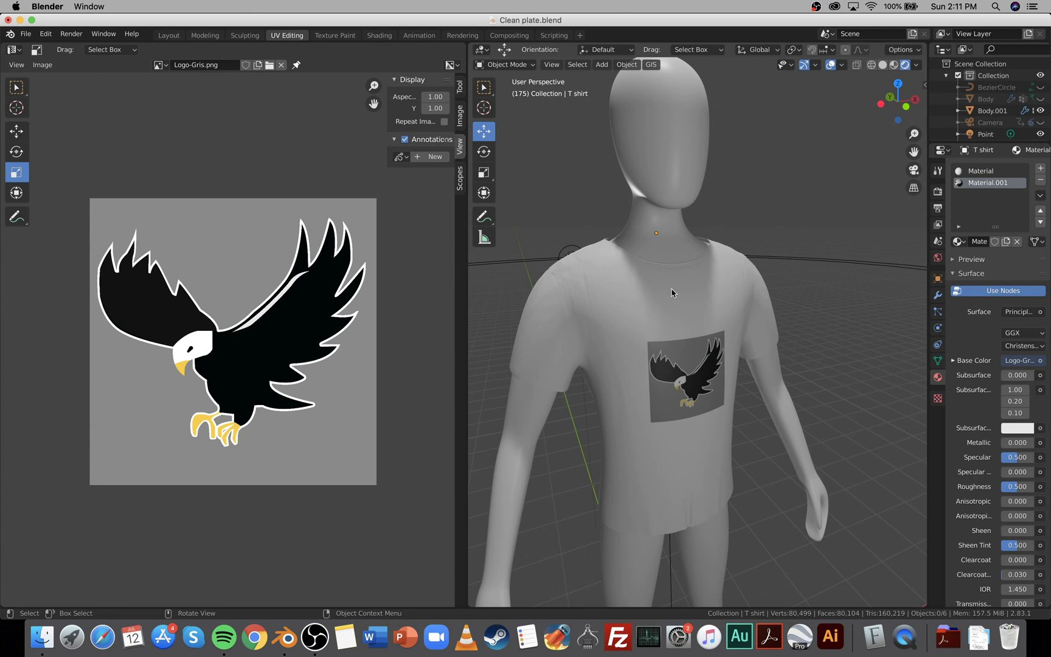
left_click(589, 255)
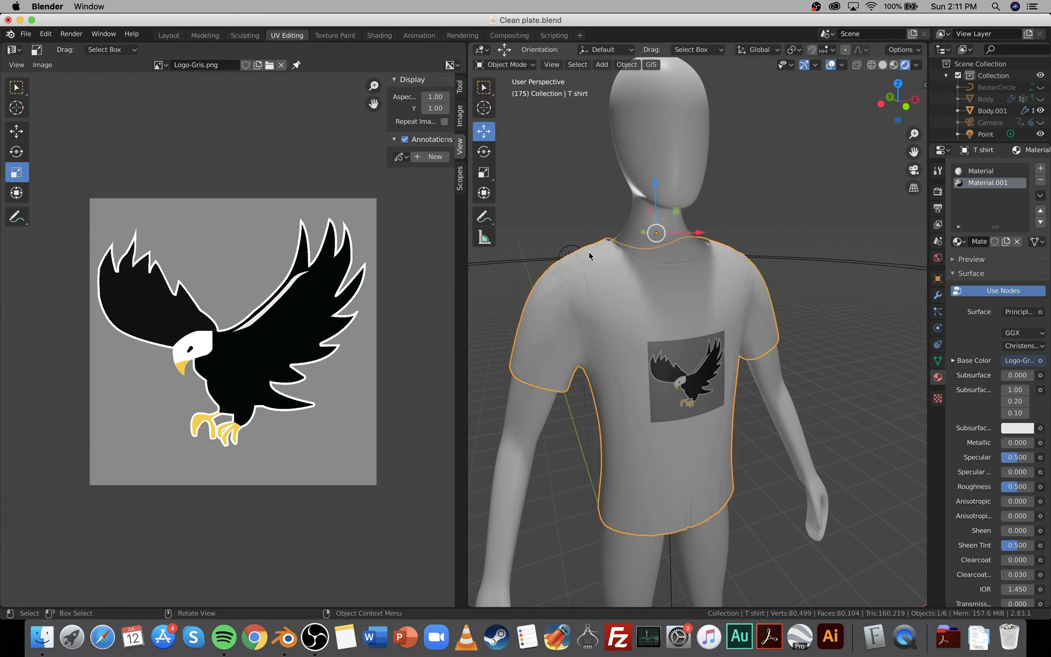
left_click(554, 198)
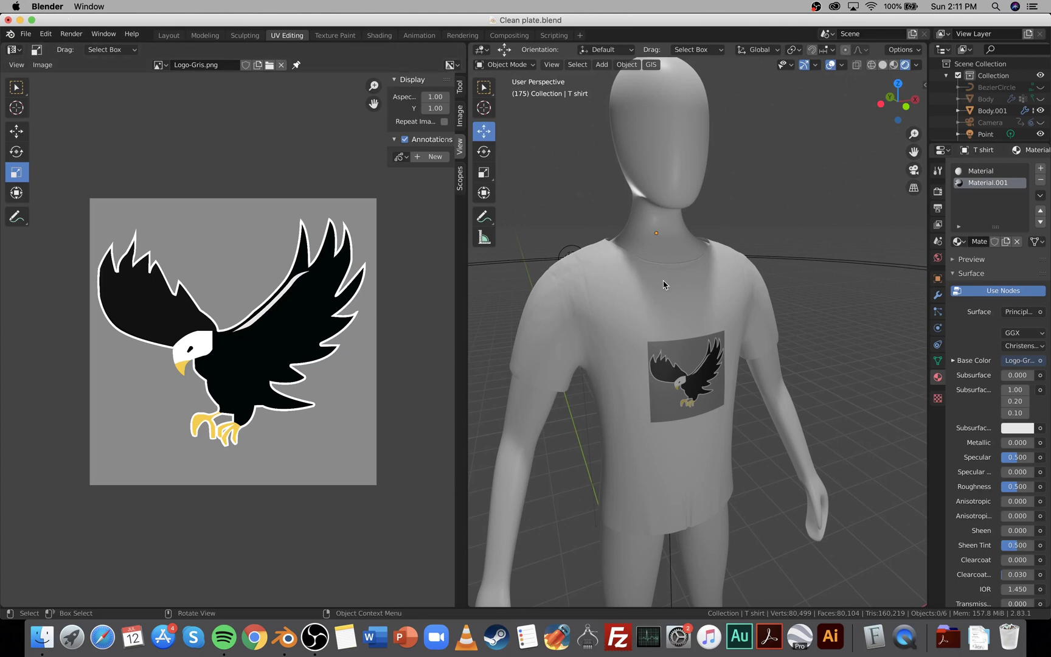
middle_click_drag(753, 305, 719, 307)
middle_click_drag(605, 266, 636, 265)
left_click(601, 265)
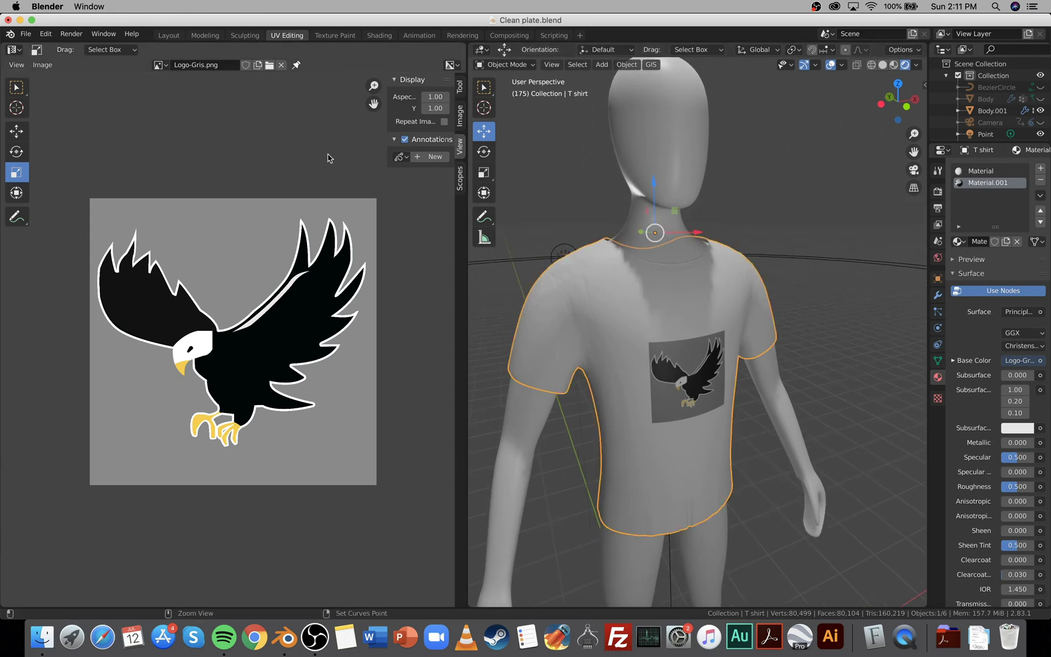
Remove both existing material slots from the T shirt.
key("Tab")
key("a")
key("Tab")
left_click(805, 188)
left_click(1041, 182)
left_click(1042, 180)
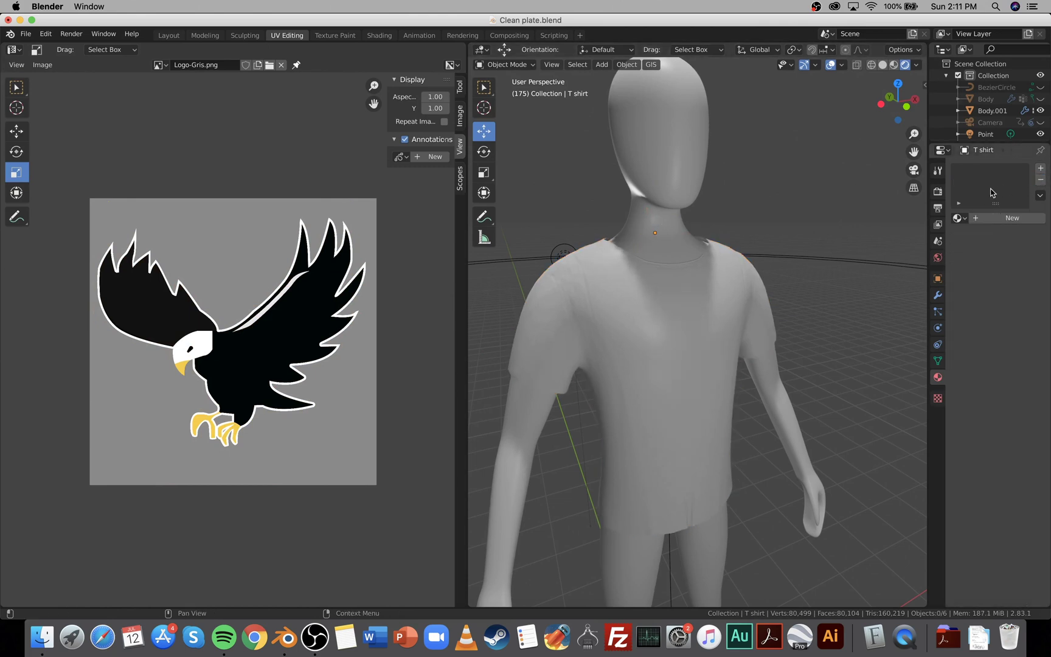
Switch to the Modeling workspace and preview the shirt in rendered shading.
left_click(717, 277)
middle_click_drag(706, 246, 698, 252)
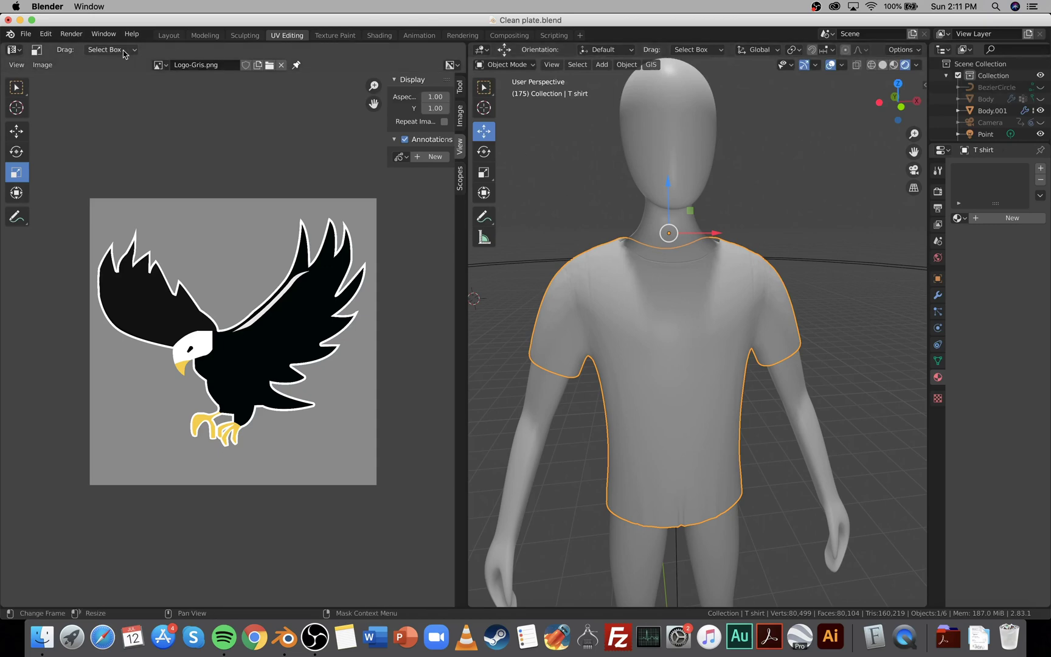
left_click(192, 35)
left_click(499, 255)
scroll(503, 274, "up", 4)
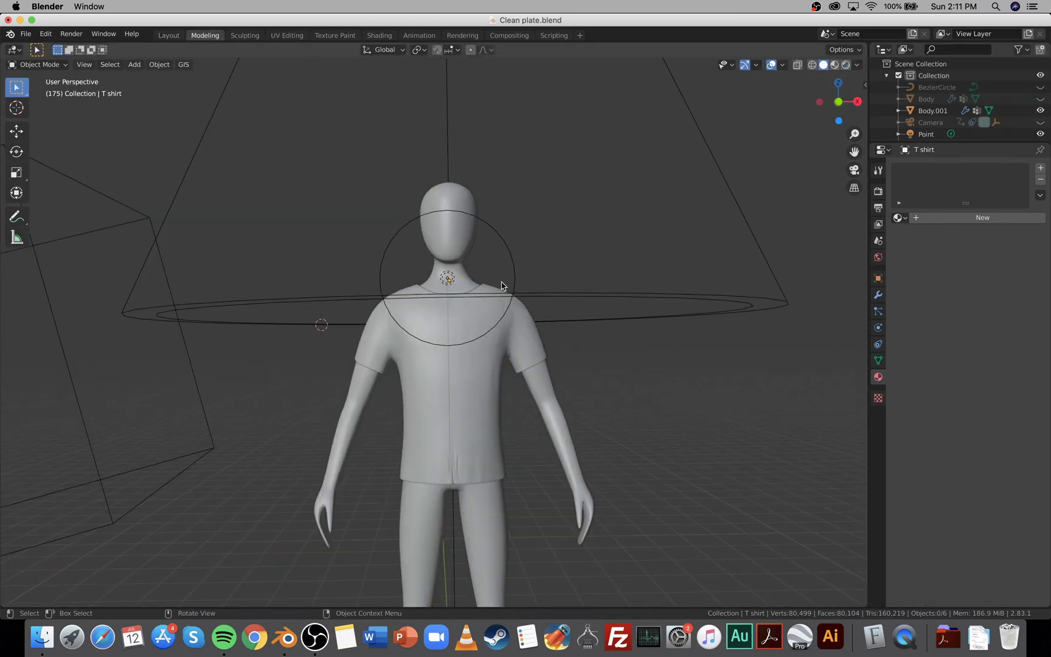
middle_click_drag(504, 286, 437, 223)
scroll(525, 357, "up", 3)
scroll(436, 219, "up", 2)
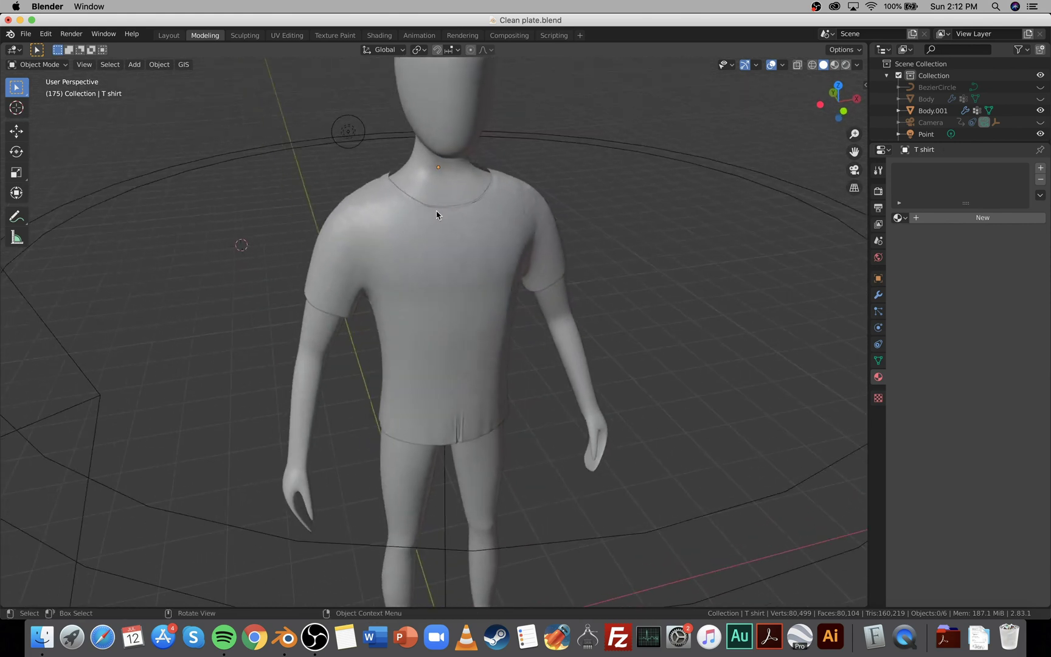
left_click(846, 64)
scroll(514, 230, "up", 2)
scroll(543, 224, "down", 1)
Add an empty material slot and create the new material Material.003 for the shirt.
left_click(544, 223)
scroll(588, 265, "down", 2)
middle_click_drag(577, 263, 569, 254)
left_click(571, 253)
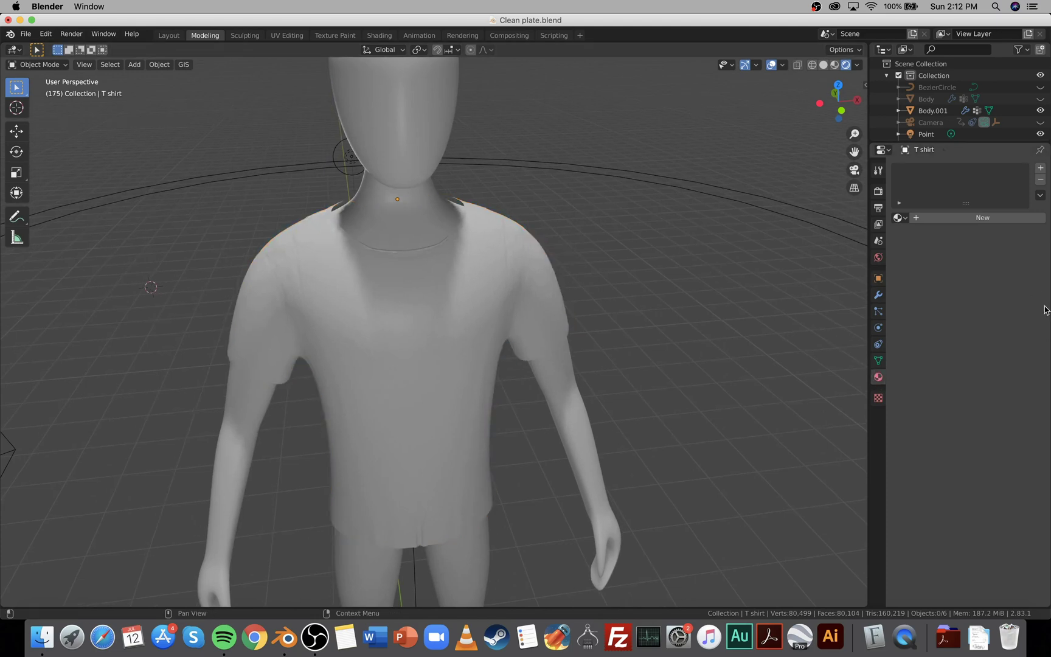
left_click(1040, 169)
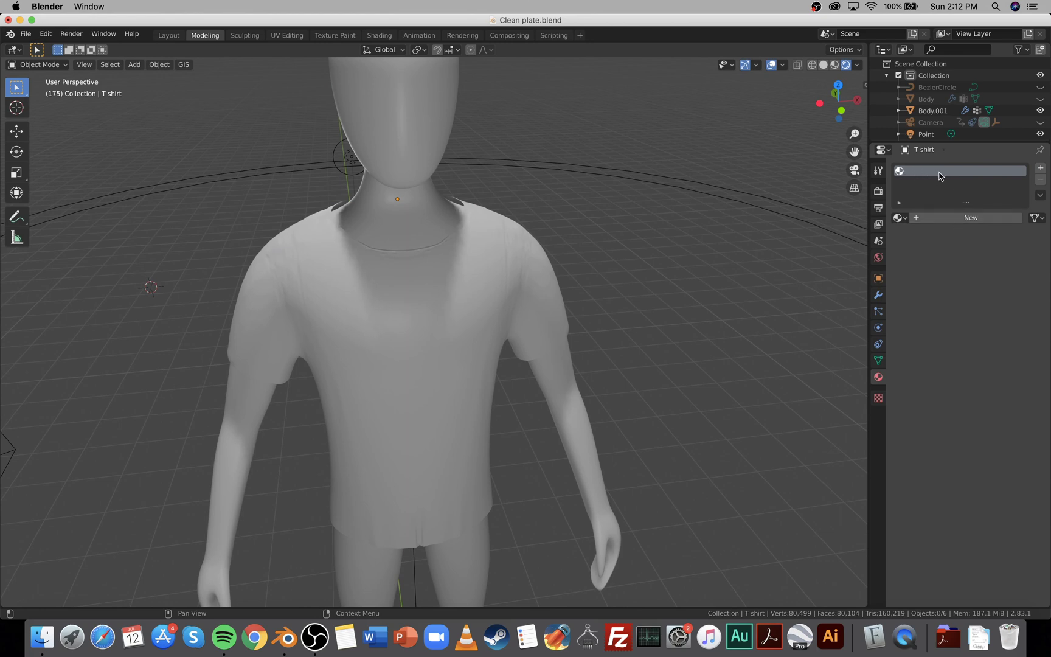
left_click(1040, 180)
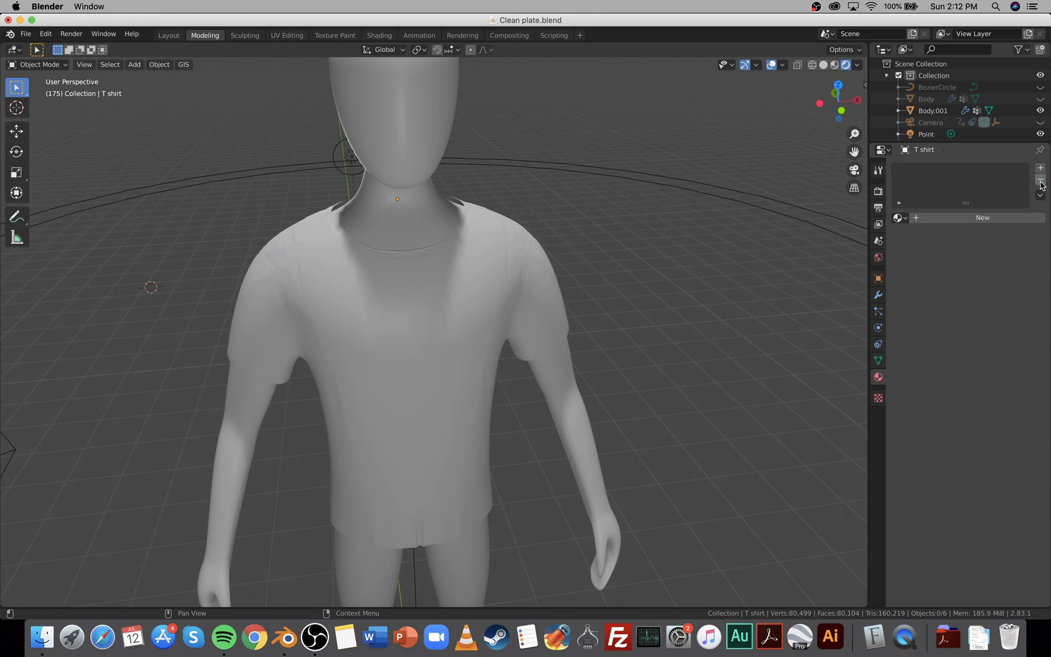
left_click(1040, 169)
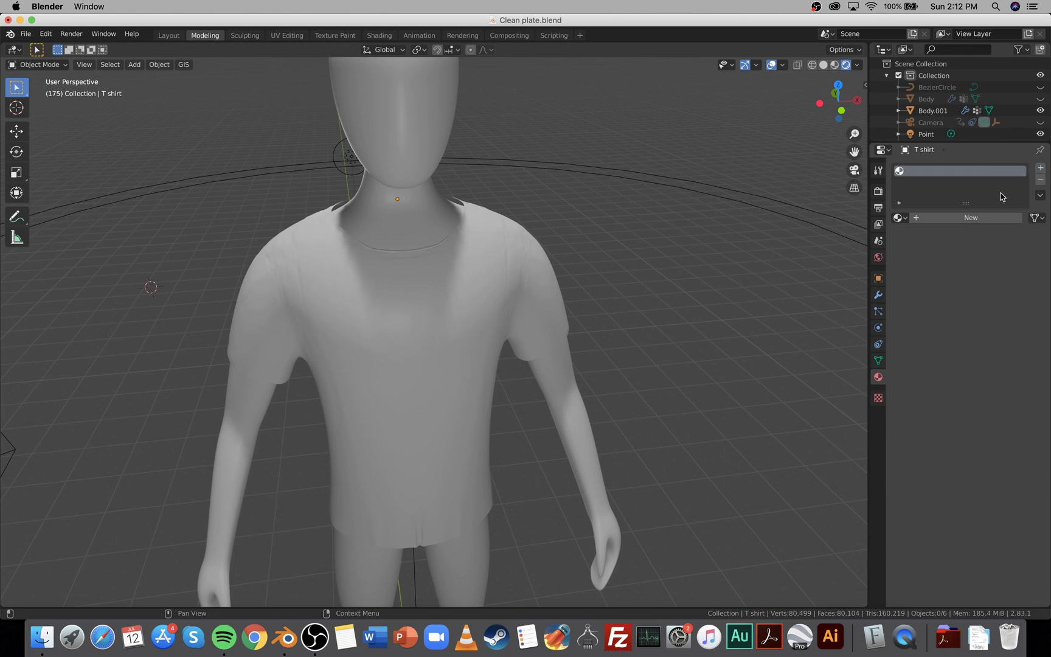
left_click(981, 217)
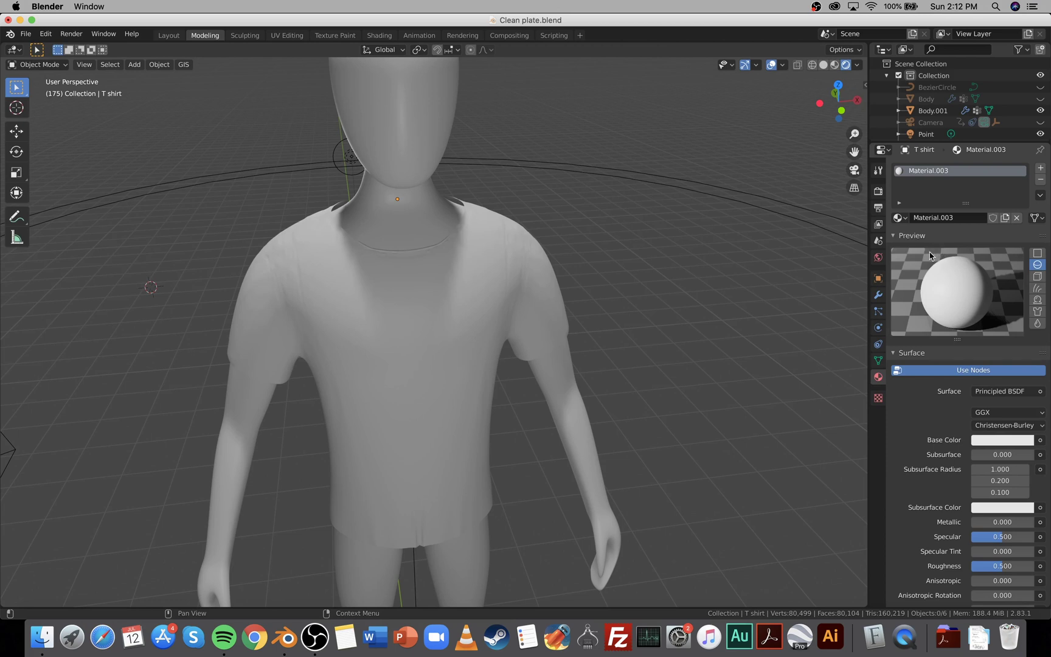
Open Material.003's Base Color link options and colour picker.
left_click(422, 287)
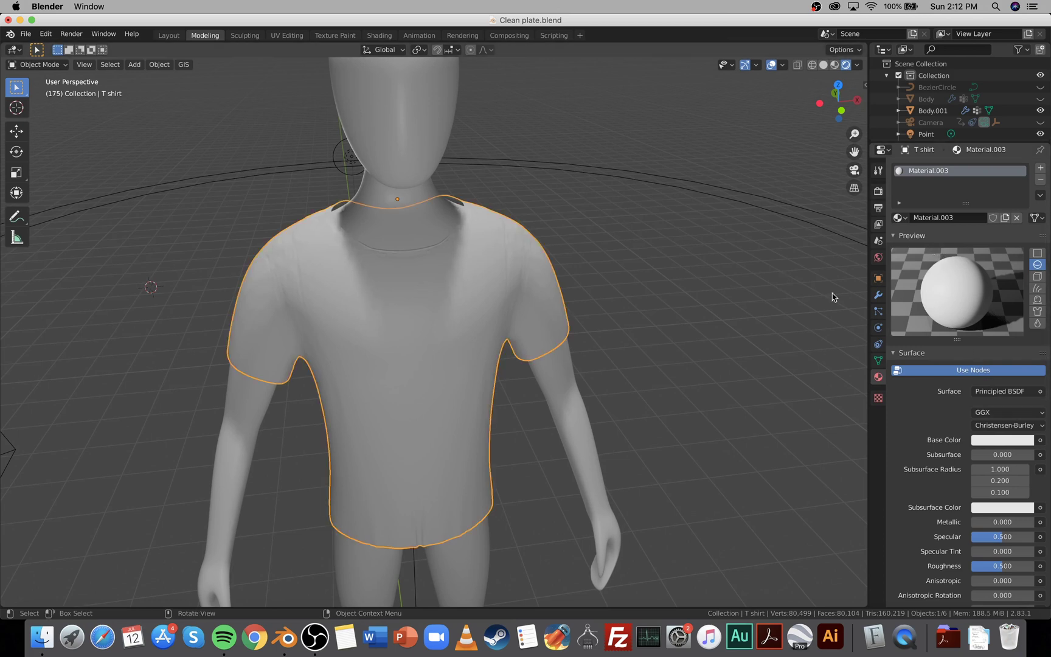
key("alt+a")
left_click(1040, 439)
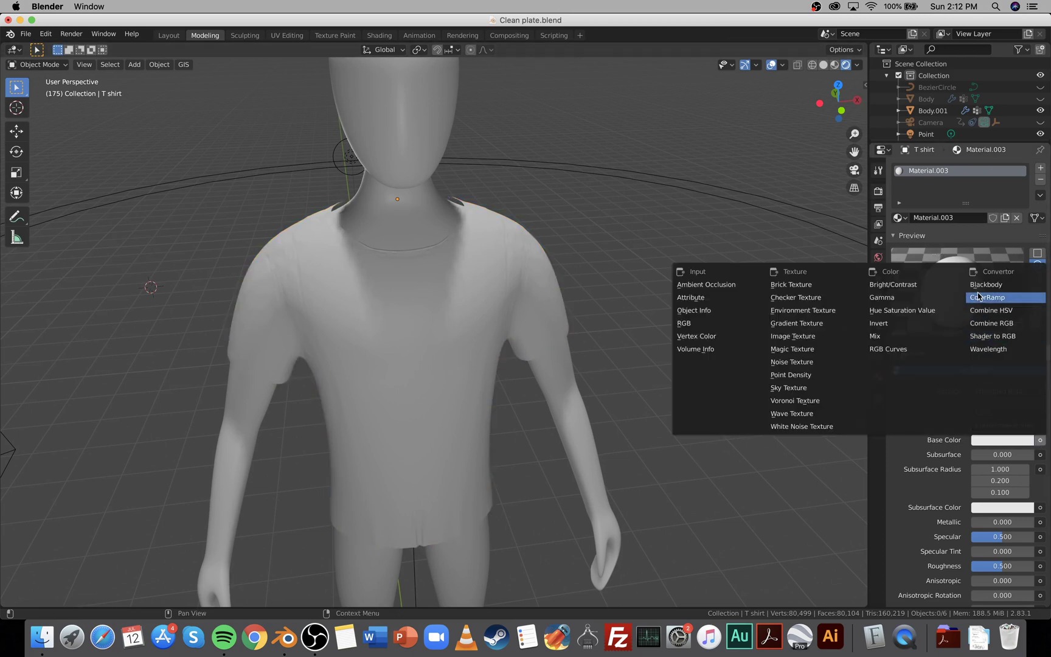
left_click(974, 443)
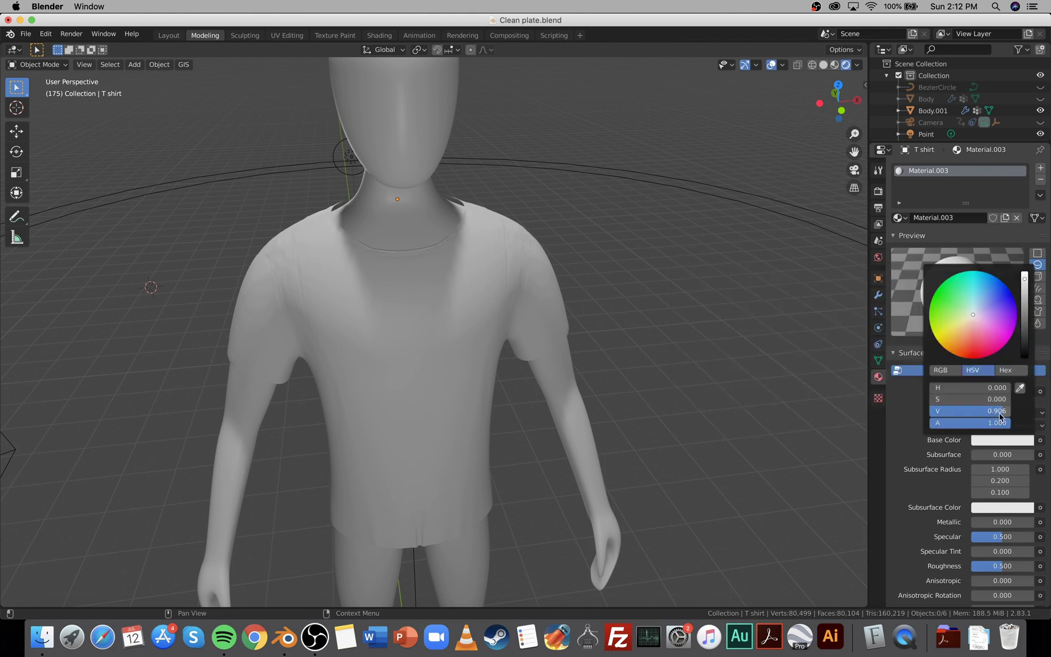
Select the T shirt and put it into Edit Mode.
left_click(504, 226)
left_click(570, 185)
scroll(605, 222, "left", 5, "shift")
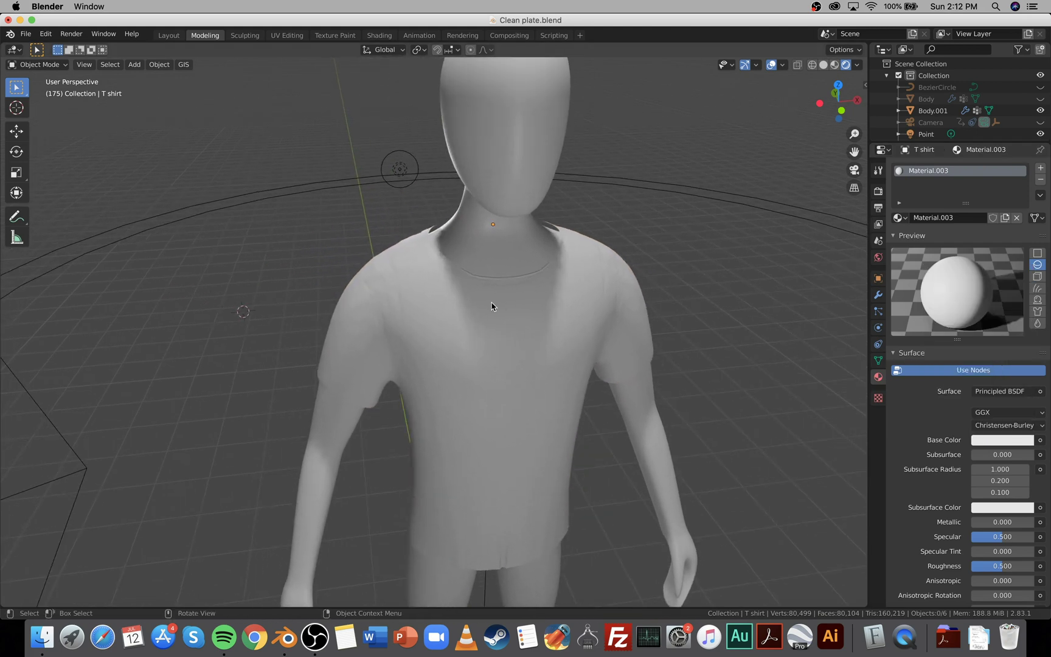
scroll(493, 305, "down", 5)
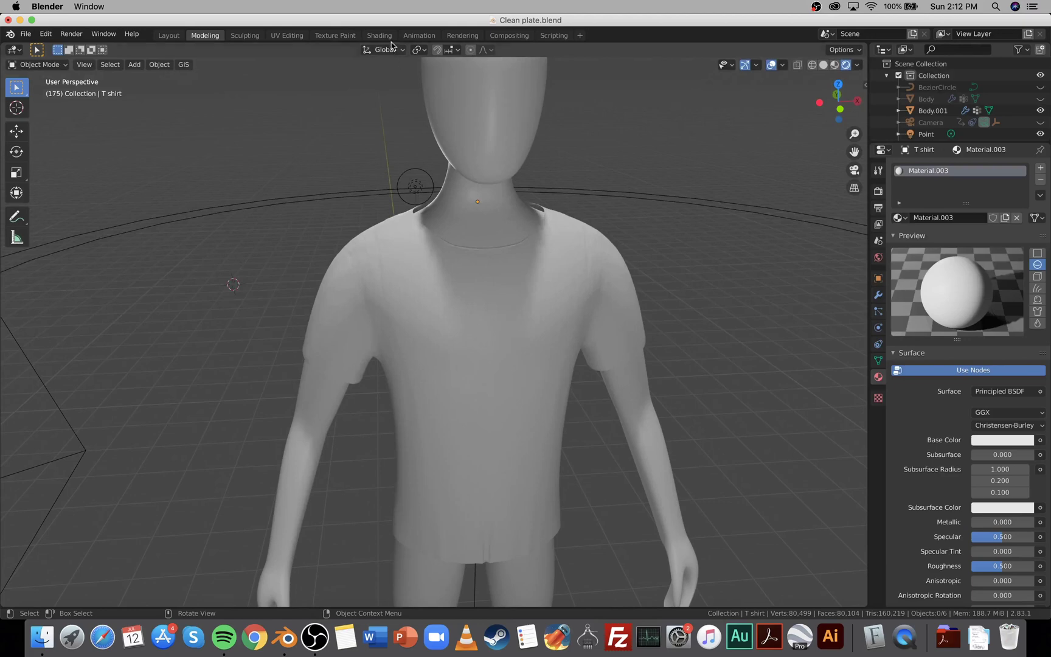
scroll(535, 200, "right", 5, "shift")
left_click(521, 266)
key("Tab")
scroll(497, 263, "up", 2)
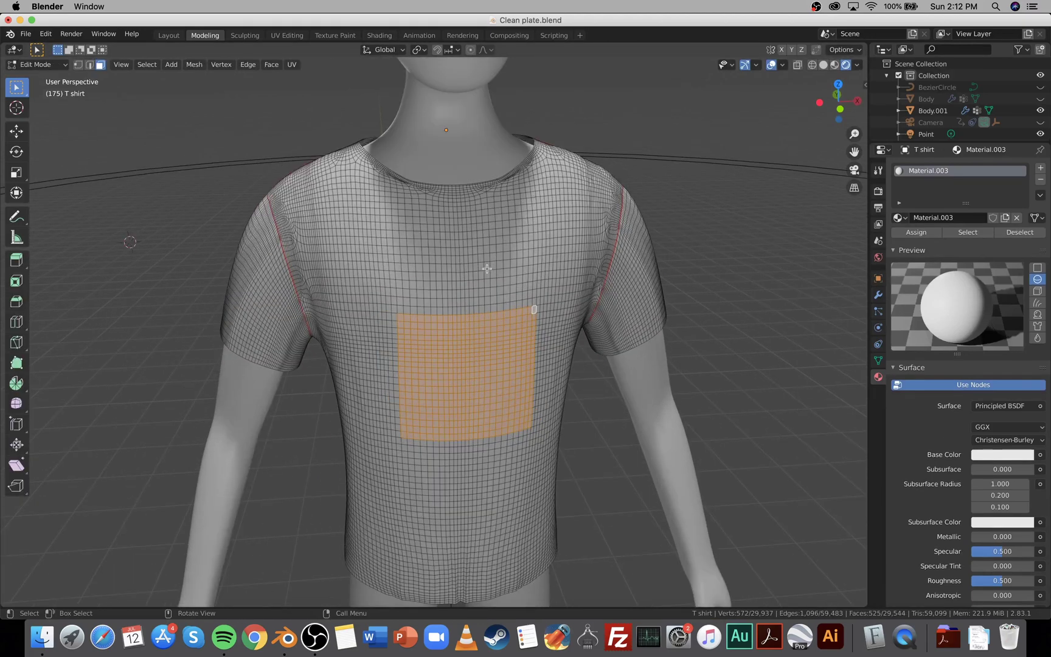
Show the side panel, toggle the Screencast Keys settings, and clear the face selection.
key("n")
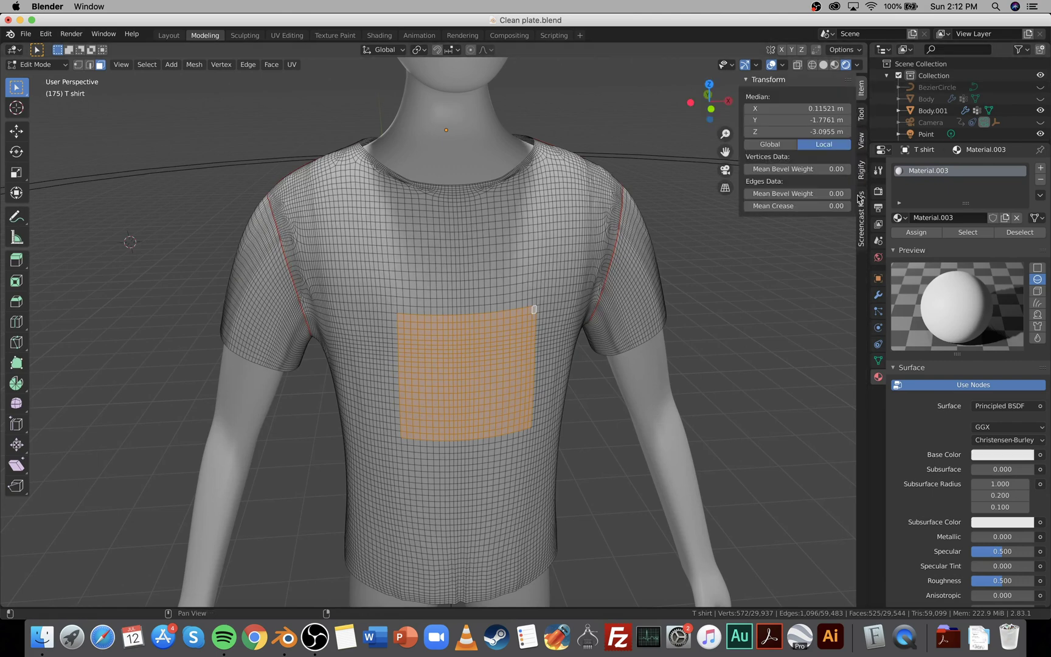
left_click(861, 207)
left_click(746, 80)
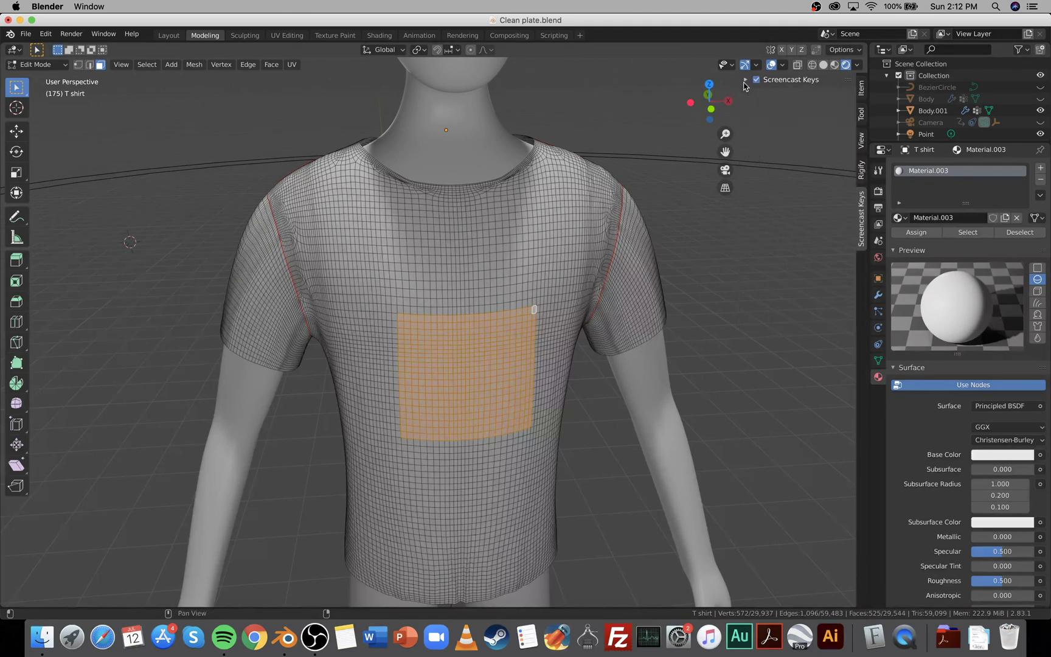
left_click(709, 176)
scroll(709, 176, "down", 2)
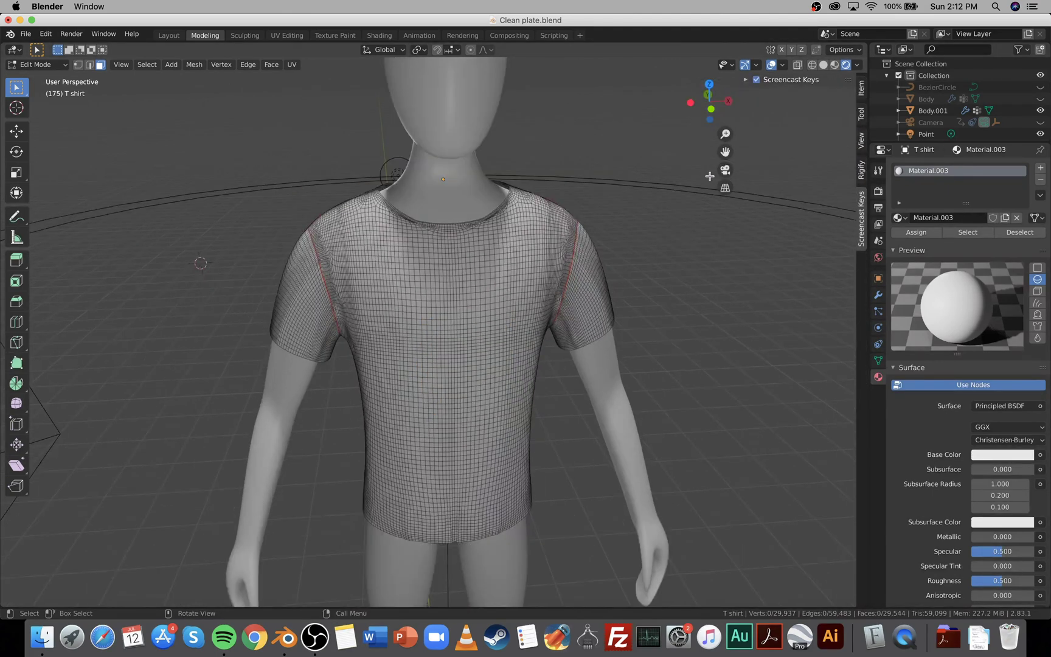
Switch to the Layout workspace and bring the shirt's back into view in Edit Mode.
left_click(169, 35)
scroll(666, 251, "down", 5)
left_click(619, 223)
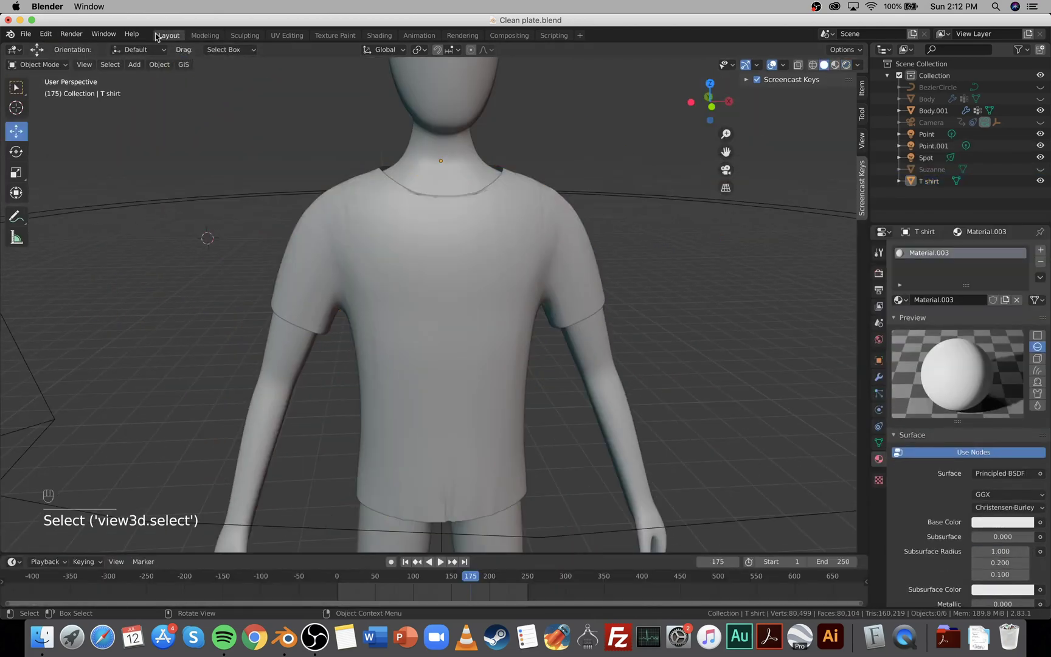
middle_click_drag(629, 227, 568, 288)
left_click(560, 292)
scroll(548, 332, "up", 2)
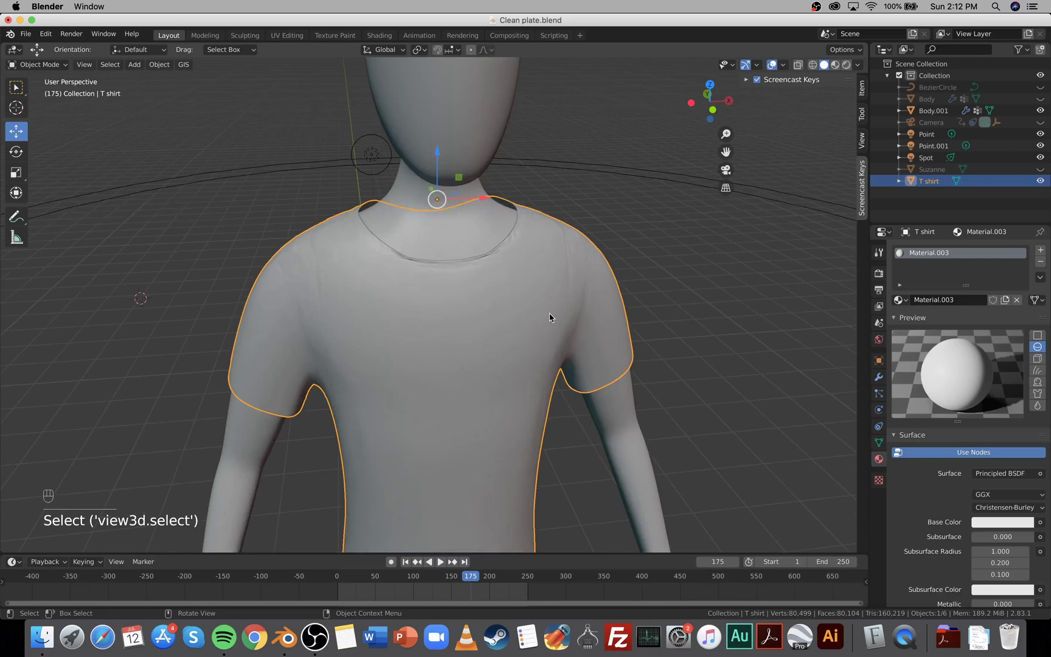
key("Tab")
scroll(416, 376, "up", 3)
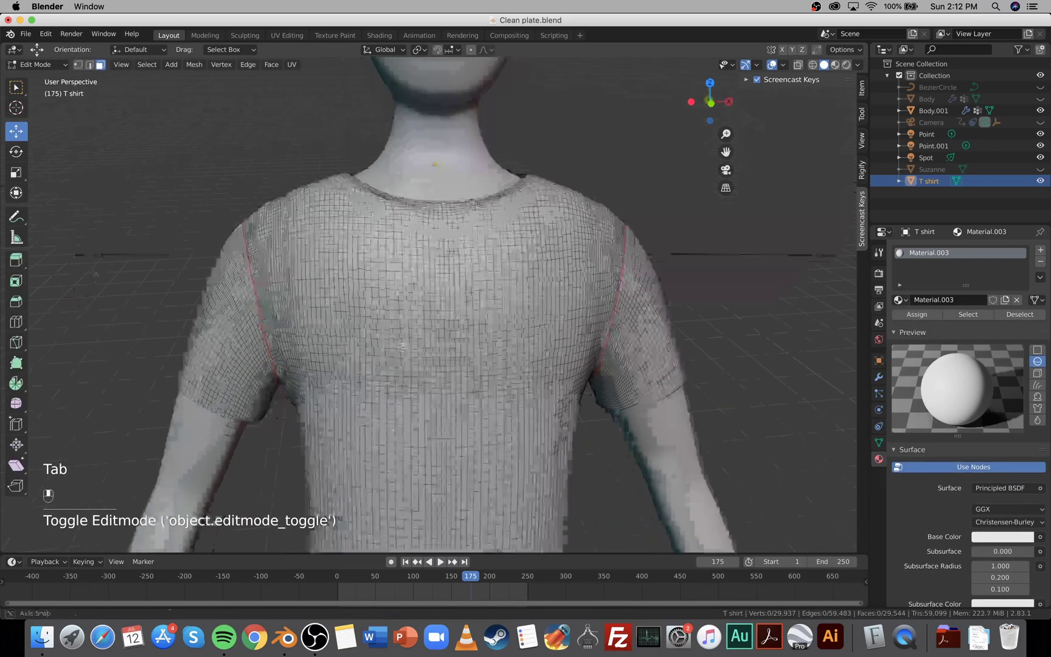
middle_click_drag(400, 347, 401, 286, "shift")
Select a square patch of faces on the back of the shirt.
left_click_drag(383, 229, 483, 325)
left_click_drag(500, 391, 499, 390)
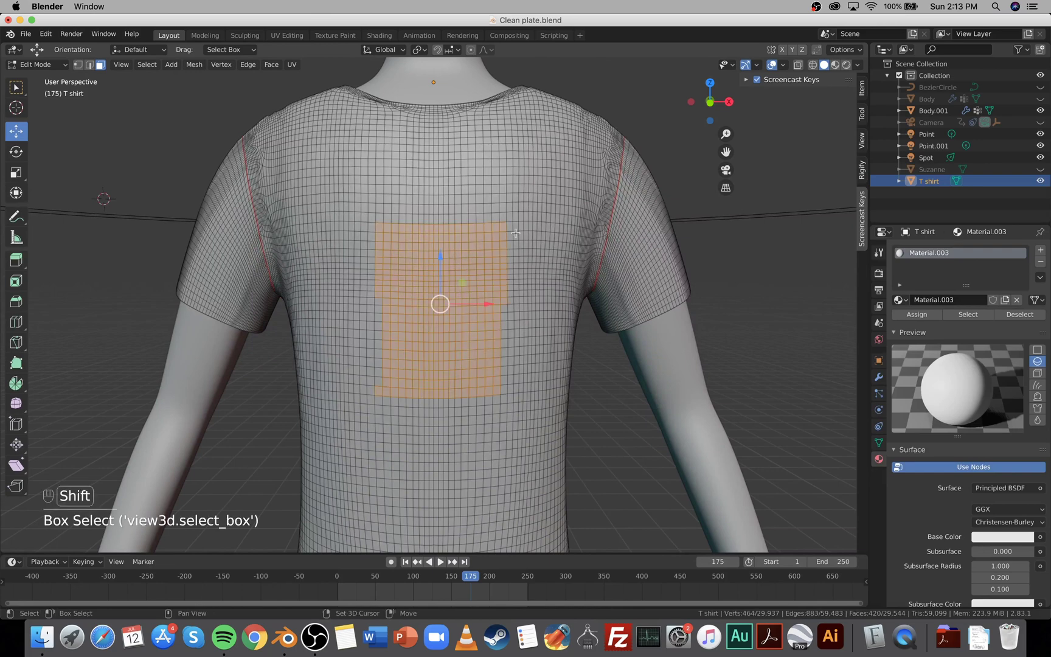
left_click_drag(516, 229, 461, 285, "shift")
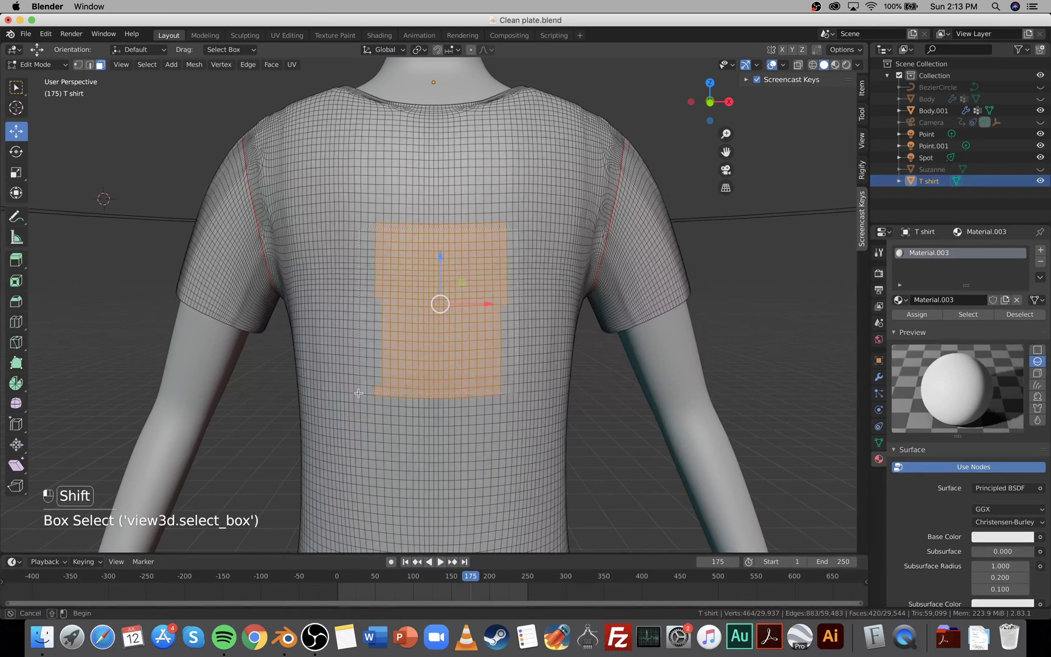
left_click_drag(359, 393, 359, 392, "shift")
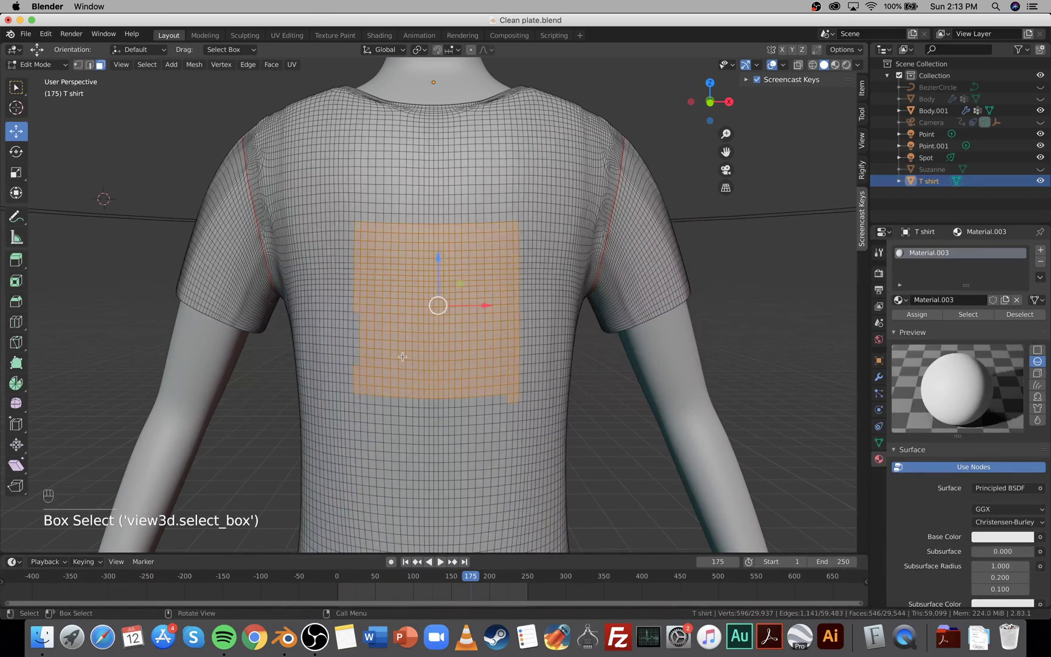
left_click(513, 399, "shift")
left_click_drag(381, 304, 356, 369, "shift")
scroll(443, 366, "down", 4)
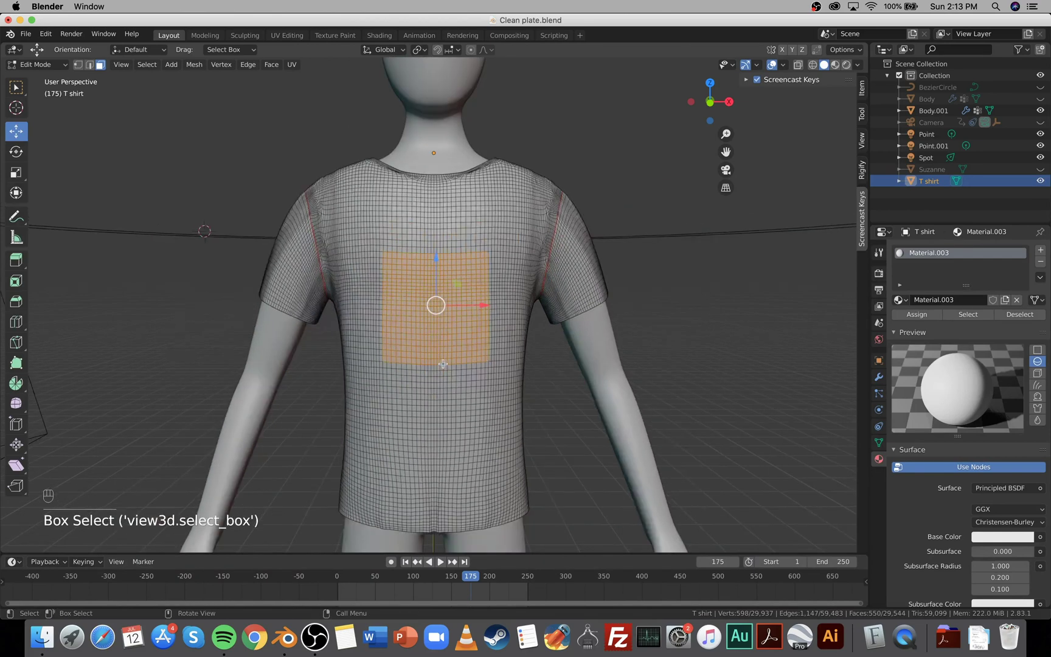
scroll(443, 363, "up", 5)
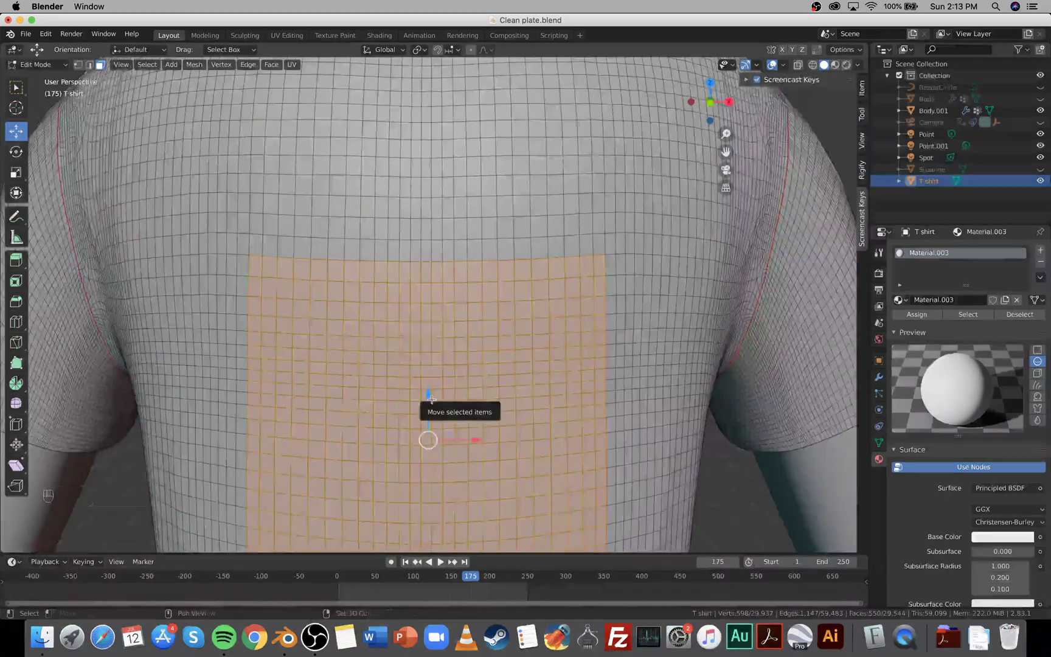
middle_click_drag(431, 399, 456, 222, "shift")
scroll(469, 268, "down", 4)
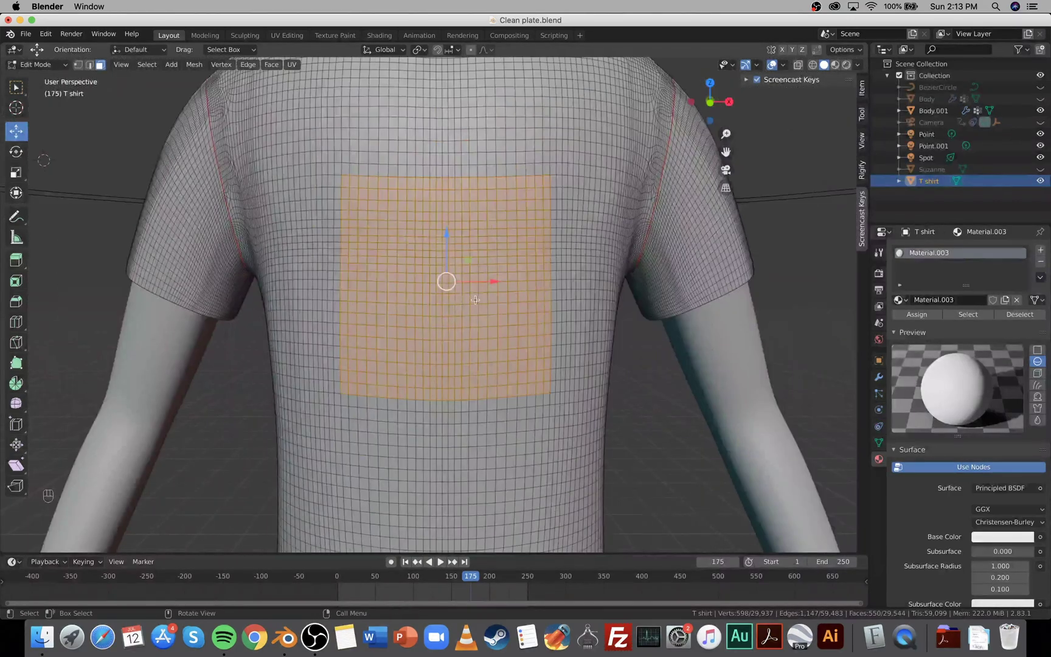
middle_click_drag(475, 299, 458, 343, "shift")
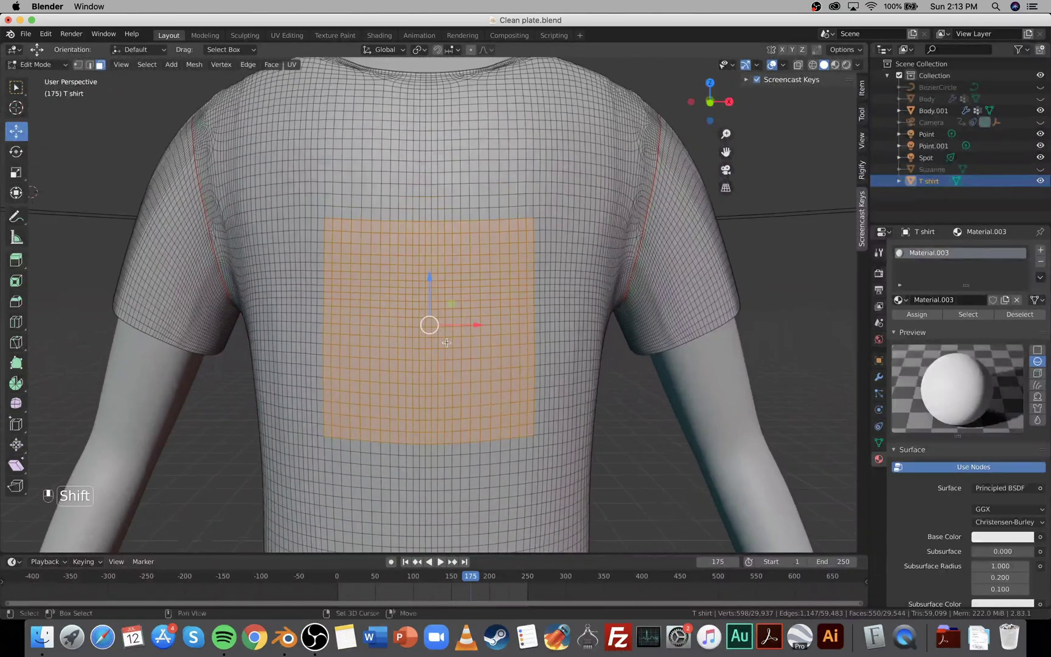
Create Material.004 in a new slot and assign it to the patch faces.
left_click(1041, 252)
left_click(964, 324)
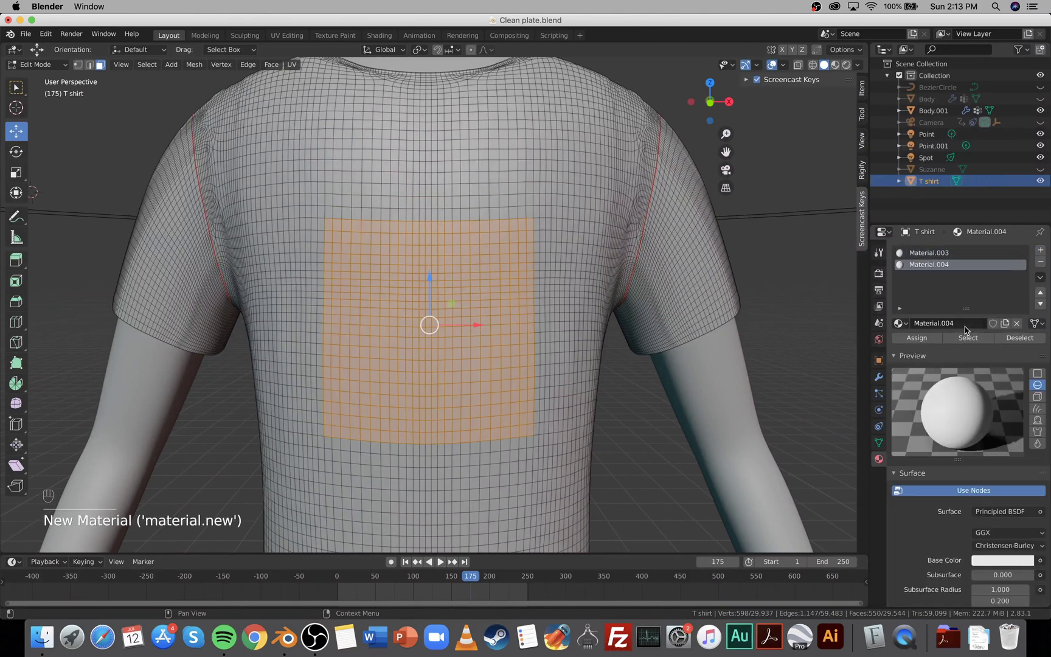
left_click(906, 339)
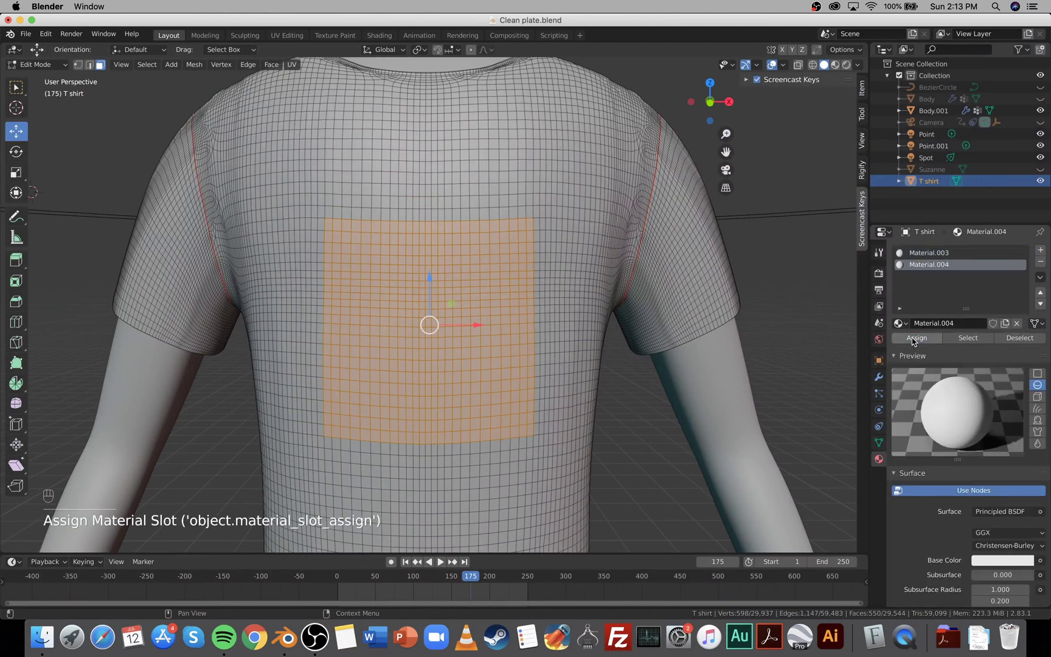
In the Shading workspace, add a MixRGB node left of the Principled BSDF.
left_click(380, 35)
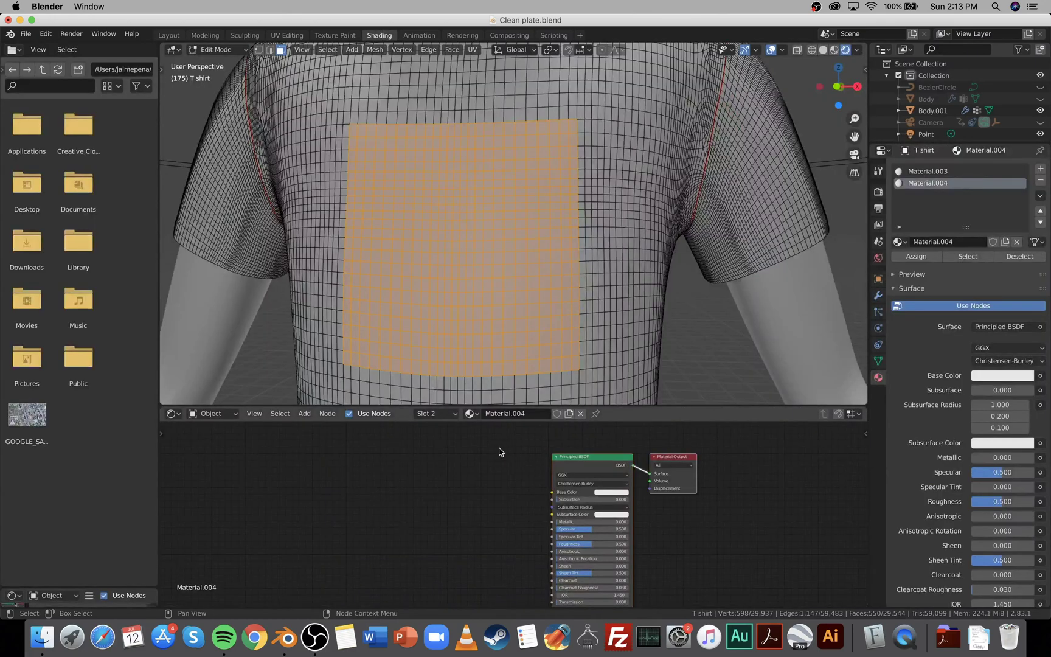
left_click(304, 413)
left_click(321, 423)
type("mix")
left_click(329, 455)
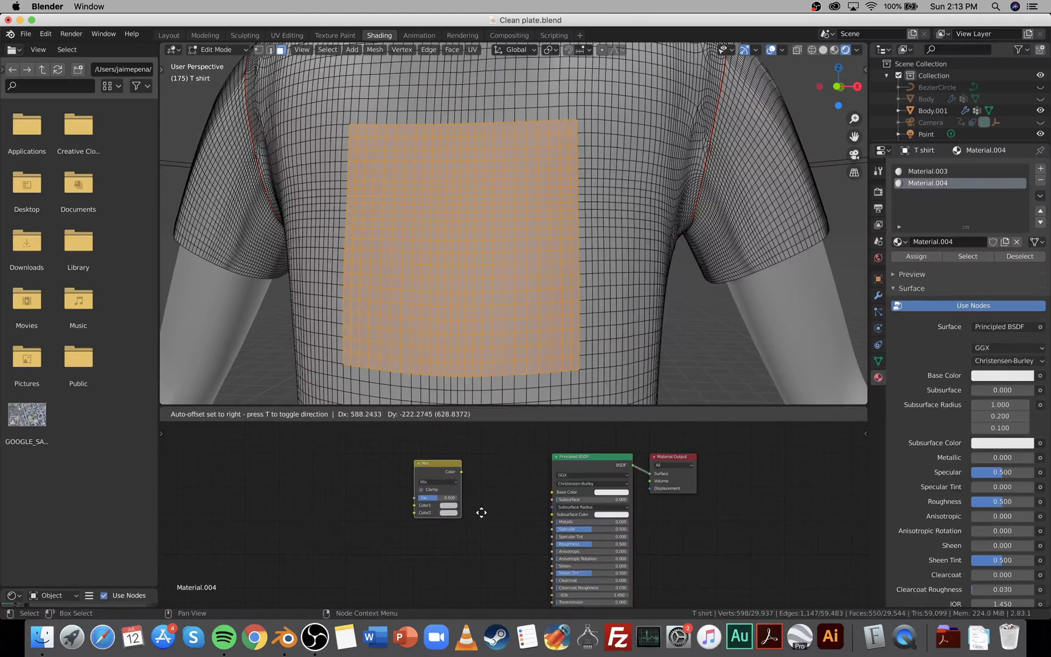
left_click(487, 496)
Add a ColorRamp node to the left of the Mix node.
left_click(304, 413)
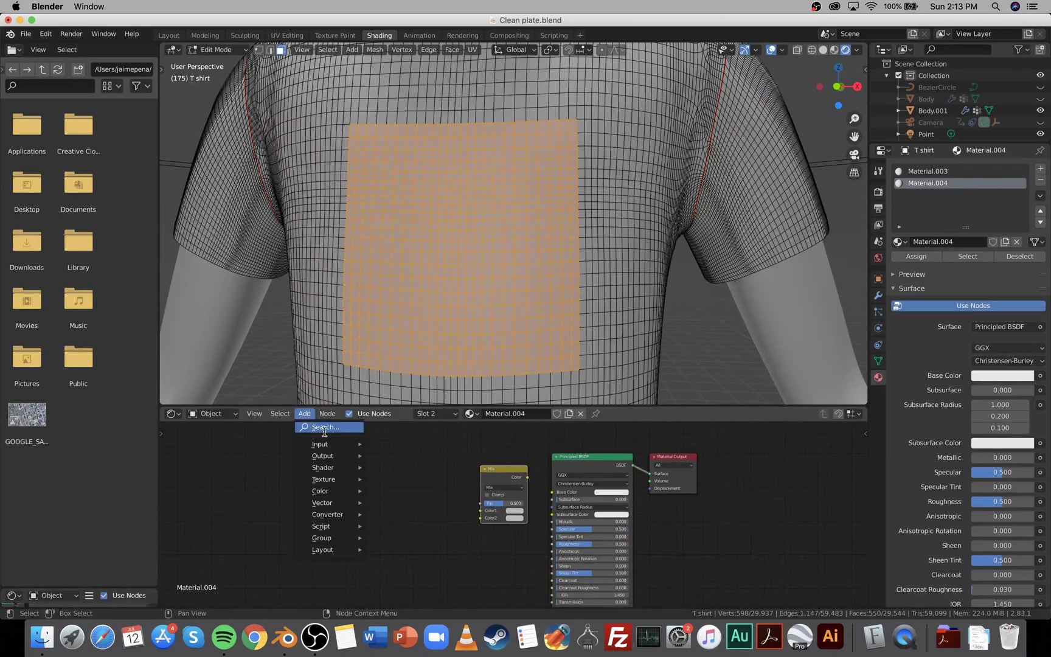
left_click(325, 429)
type("color")
left_click(345, 464)
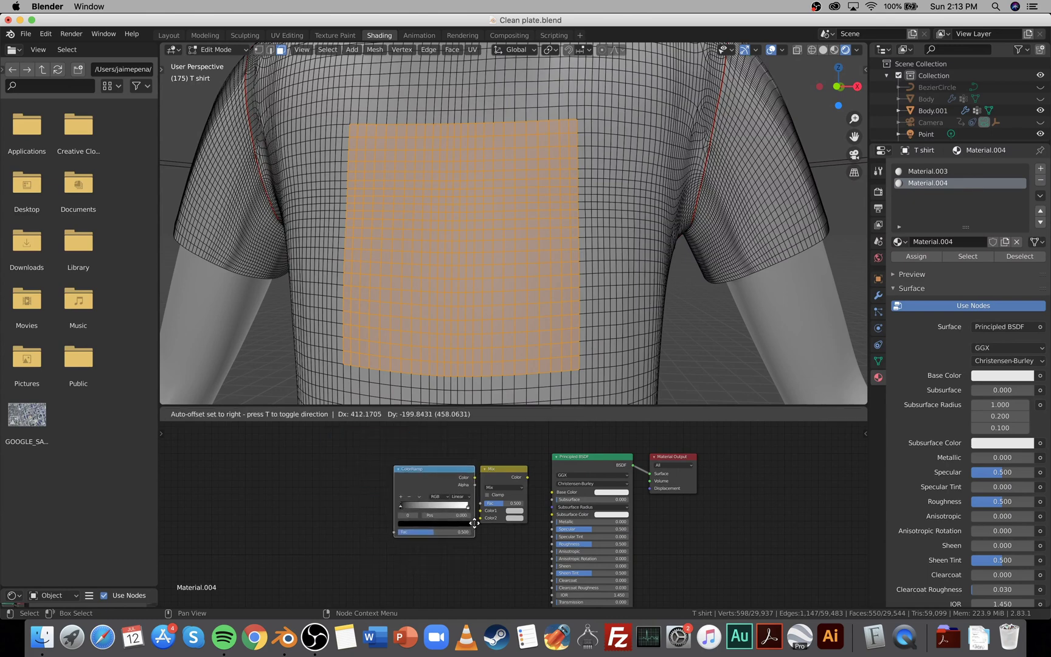
left_click(383, 487)
left_click(304, 414)
left_click(324, 429)
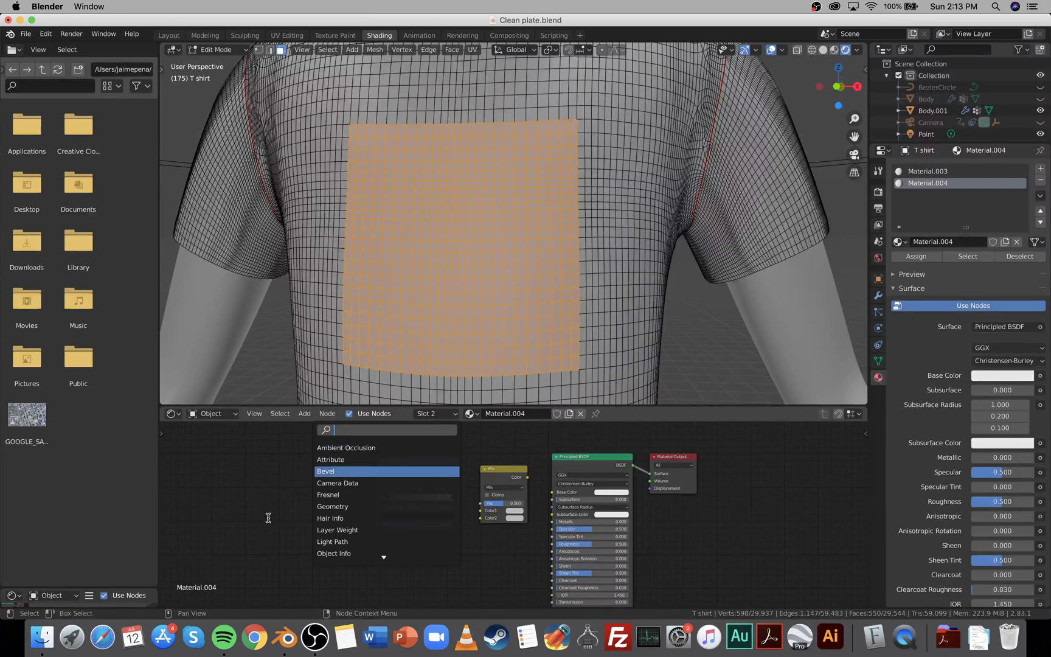
Drag Logo-Gris.png and Logo-Transparente.png from Finder's Chrome Downloads into Blender's node editor.
left_click(42, 637)
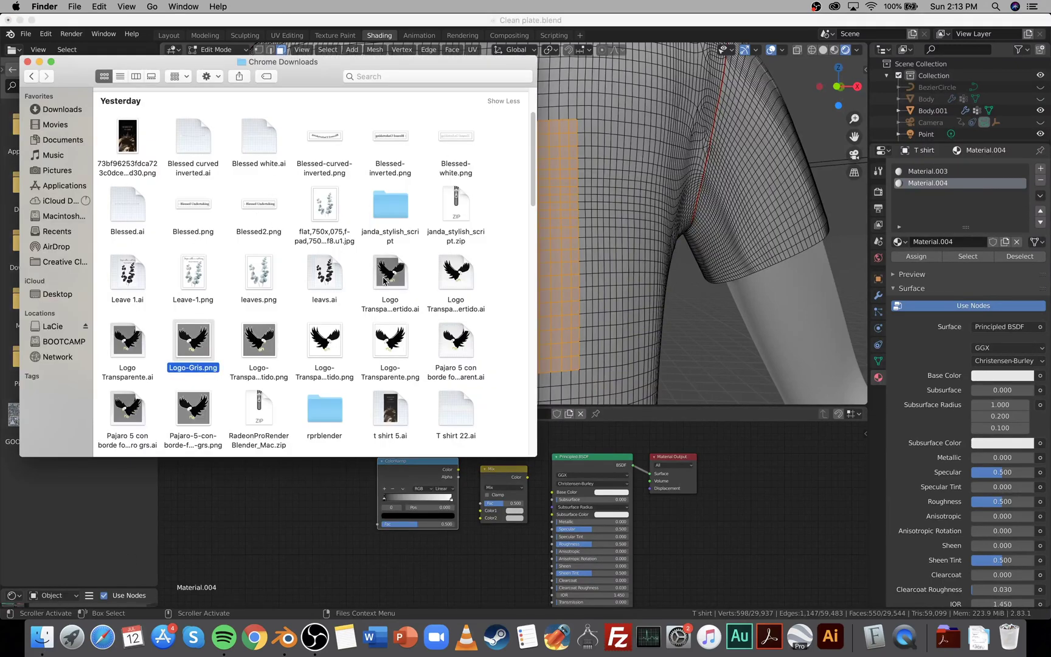
left_click_drag(193, 333, 231, 617)
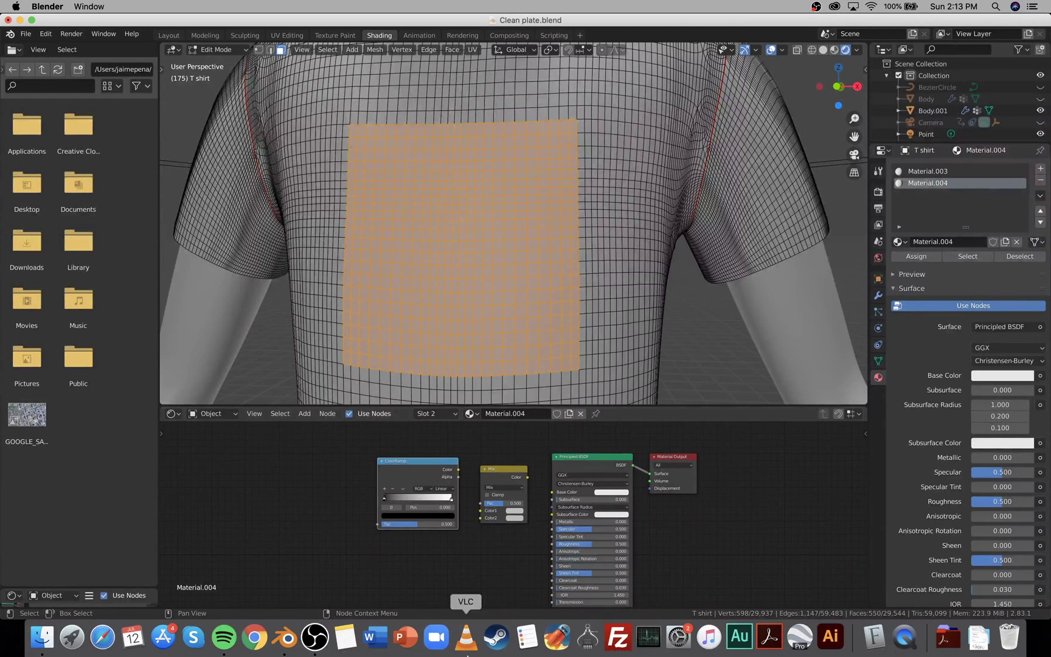
left_click(40, 639)
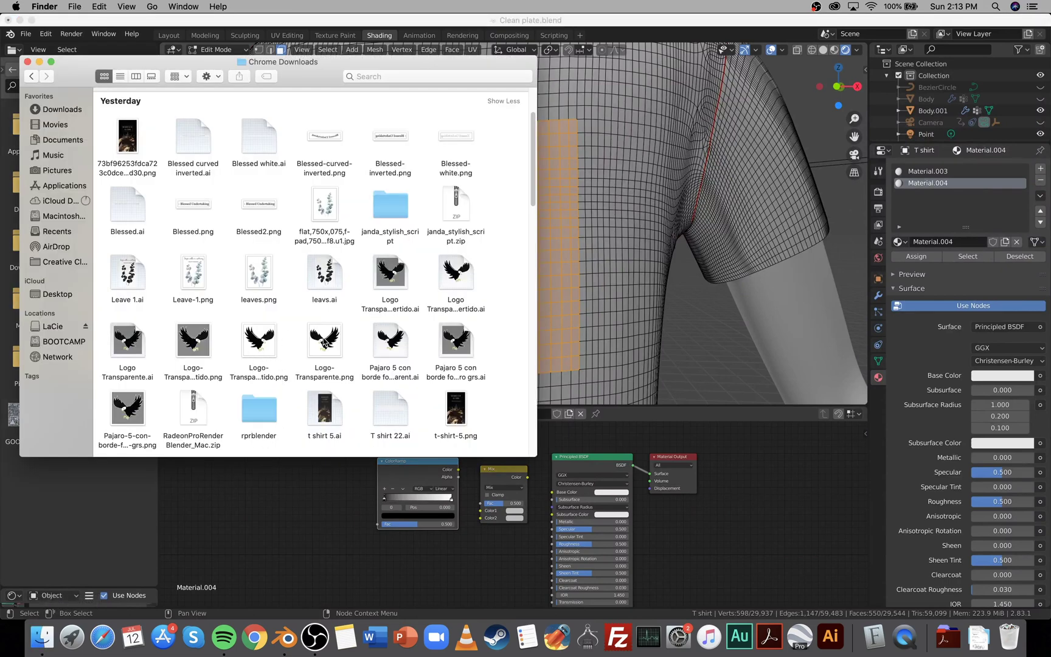
left_click_drag(324, 344, 394, 538)
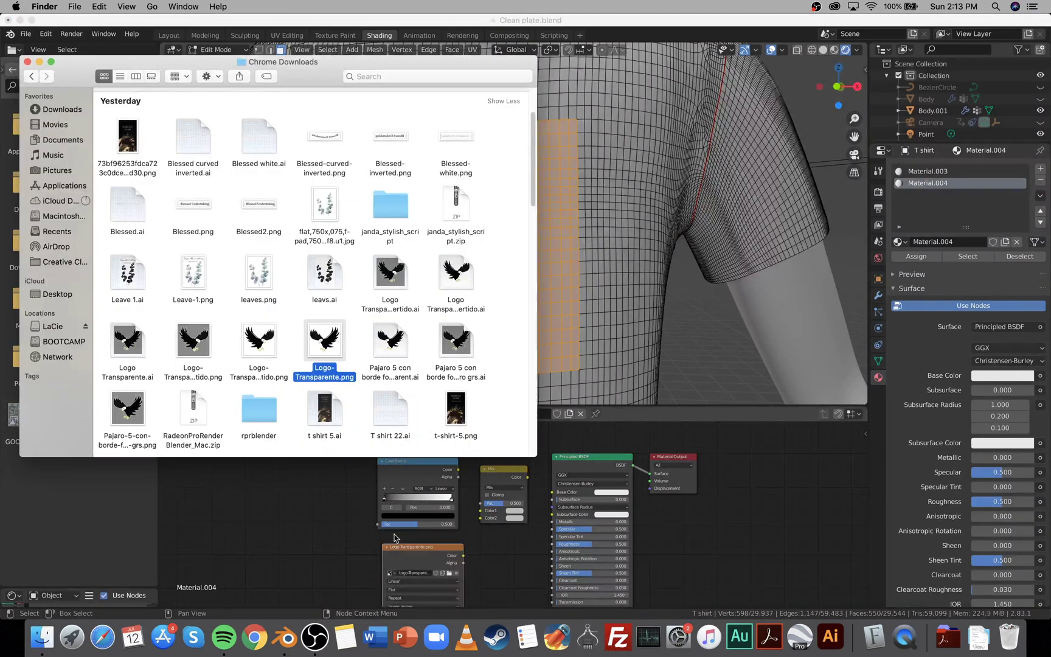
Link the Mix output to Base Color and the ColorRamp colour to Mix Color1.
left_click(349, 556)
scroll(365, 562, "down", 1)
scroll(389, 567, "up", 2)
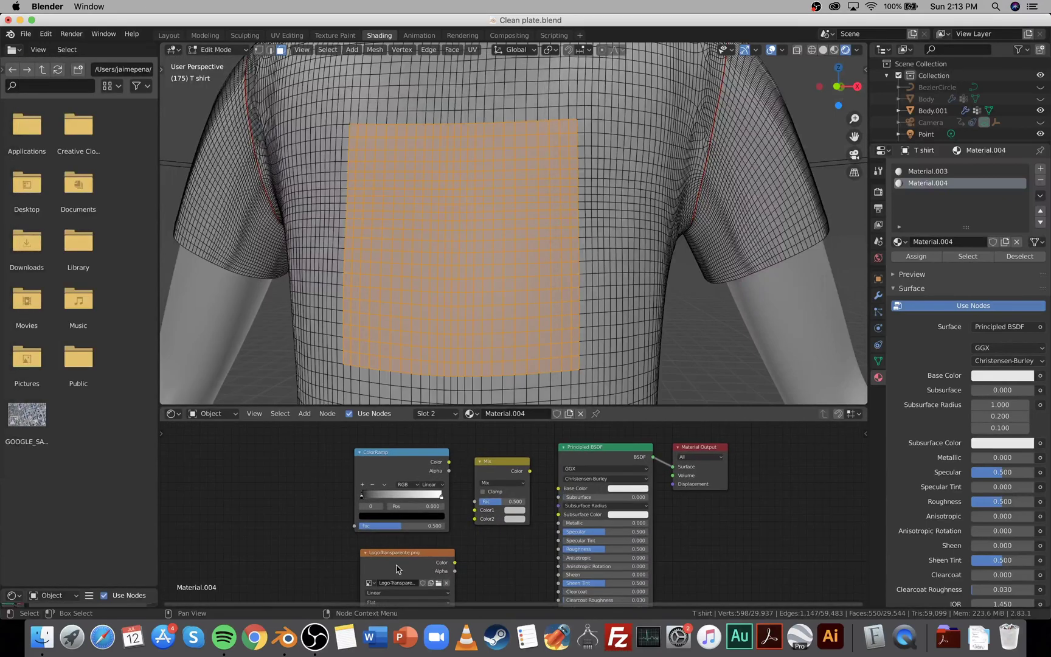
left_click_drag(397, 569, 378, 568)
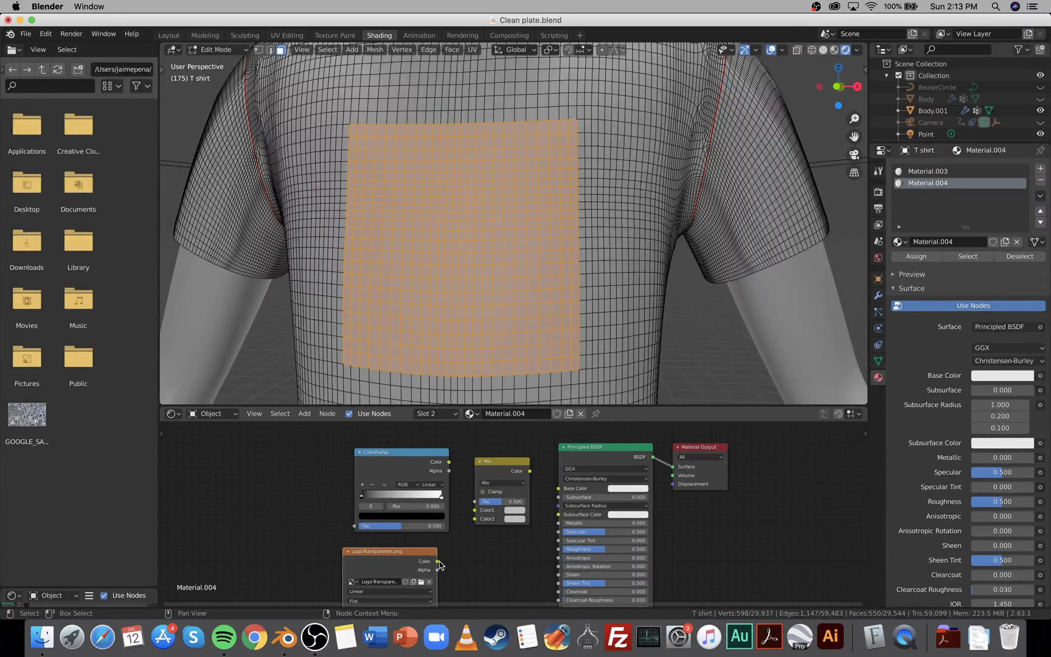
left_click_drag(403, 452, 383, 452)
scroll(548, 499, "up", 3)
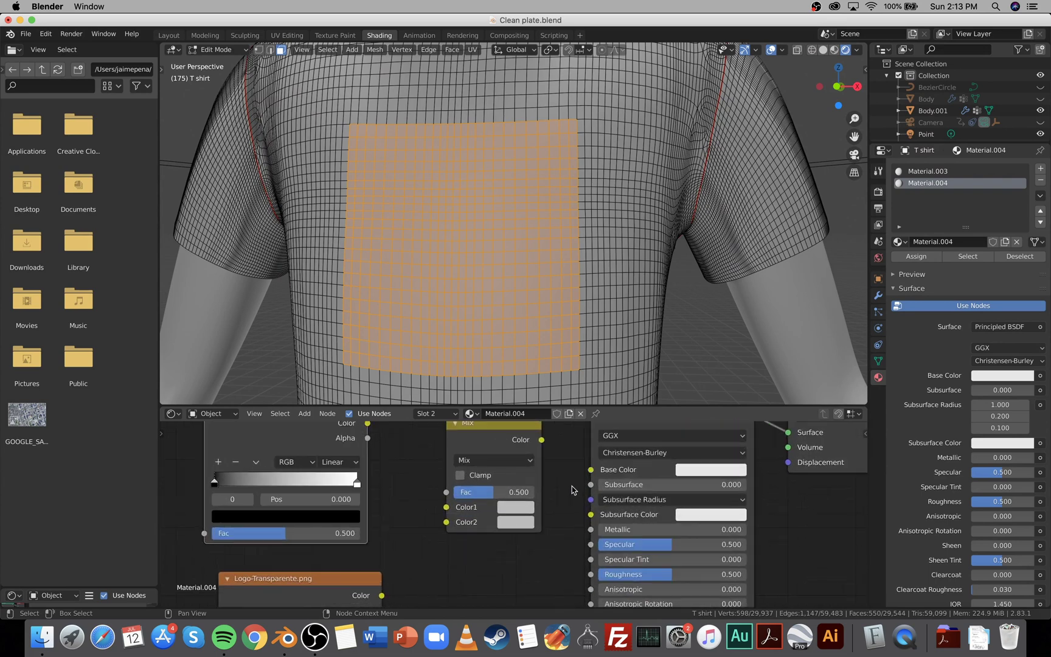
scroll(571, 488, "down", 2)
left_click_drag(533, 463, 566, 483)
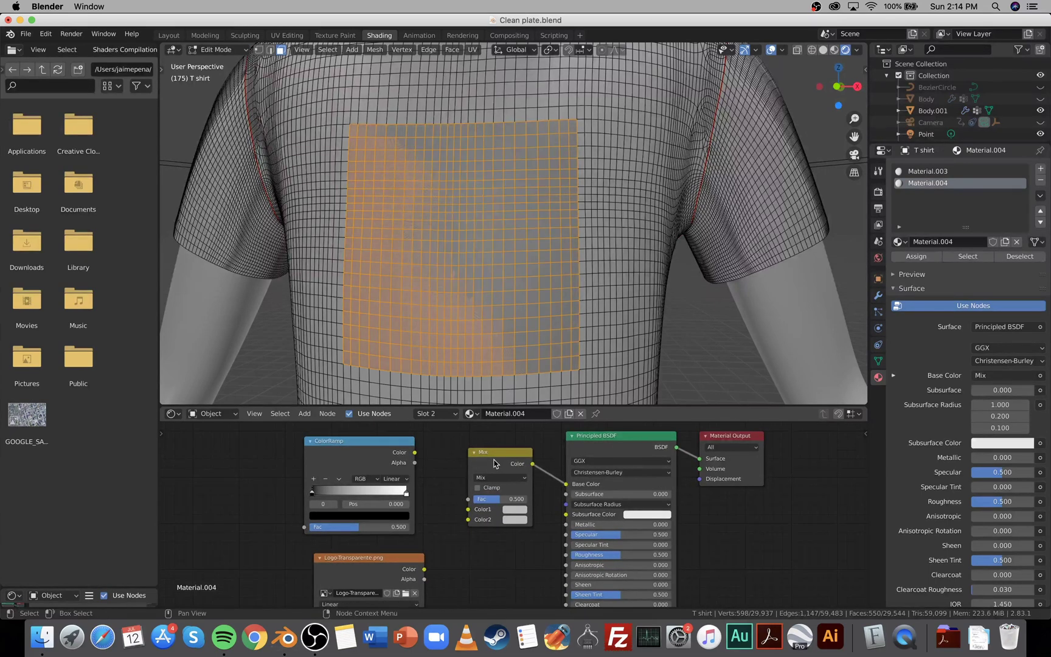
left_click_drag(414, 453, 467, 510)
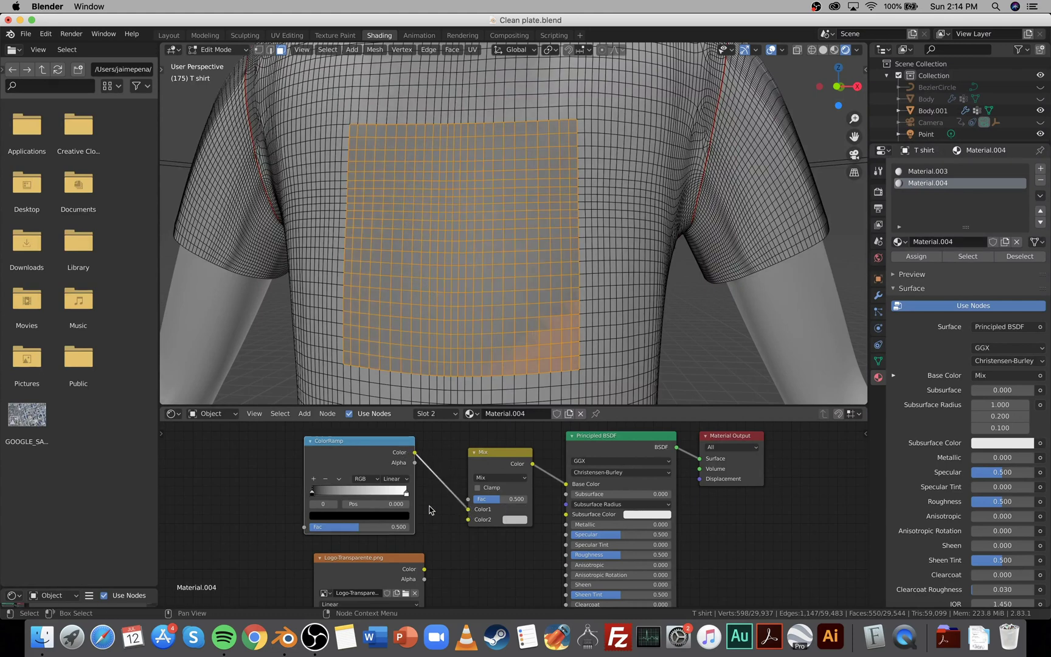
Link the logo's Color to Mix Color2 and its Alpha to Fac, with Clamp enabled.
left_click_drag(396, 568, 388, 563)
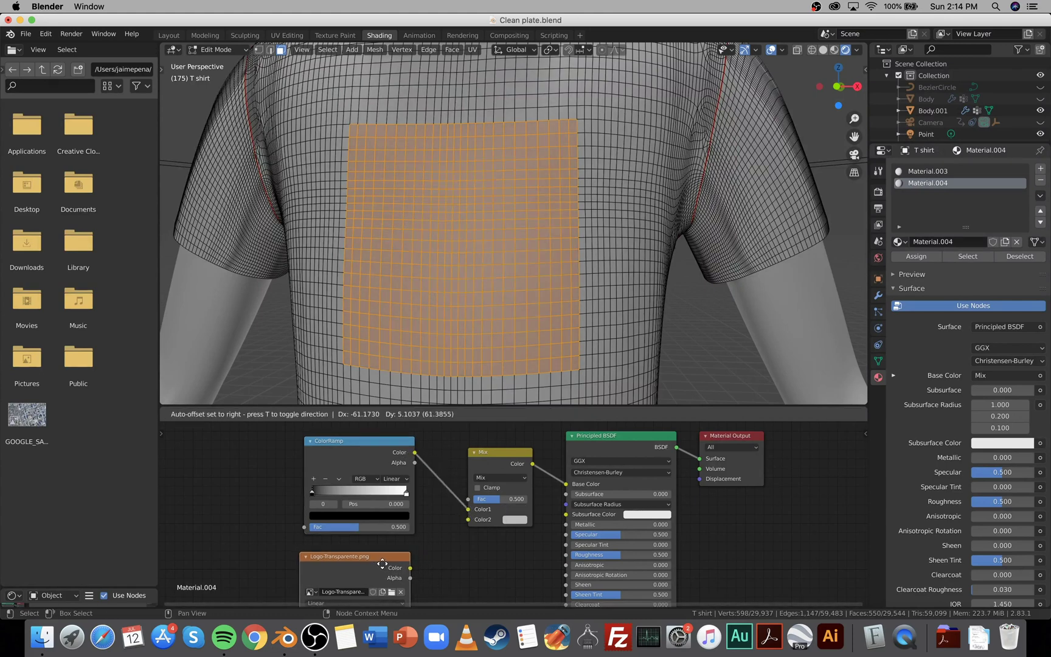
mouse_move(387, 561)
left_mouse_down()
mouse_move(478, 517)
mouse_move(468, 521)
left_mouse_up()
left_click(476, 488)
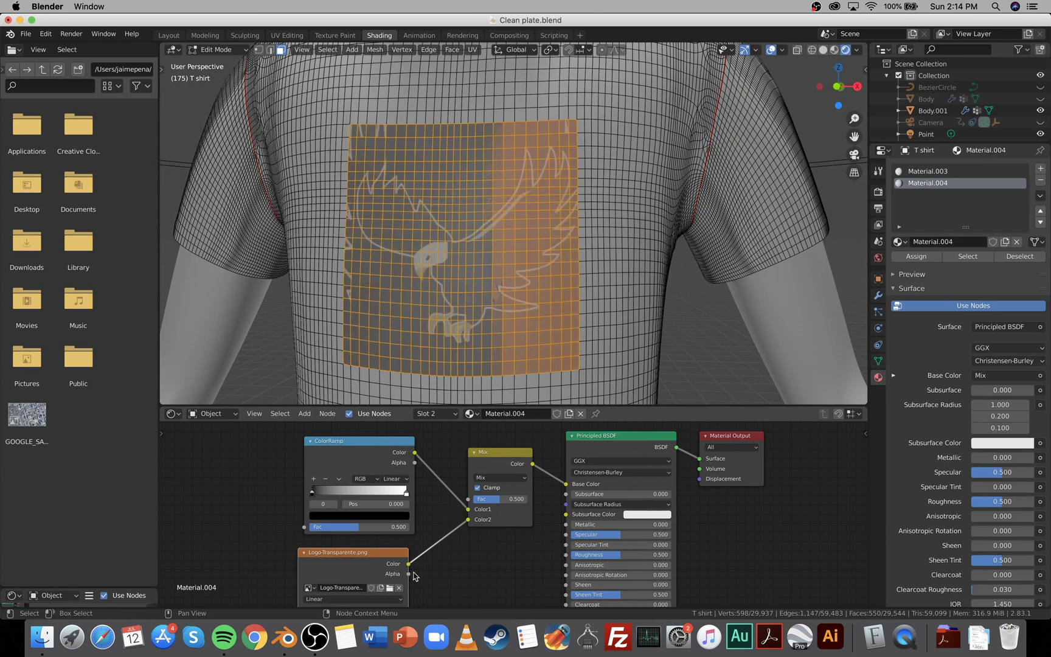
left_click_drag(409, 573, 467, 499)
scroll(475, 245, "down", 4)
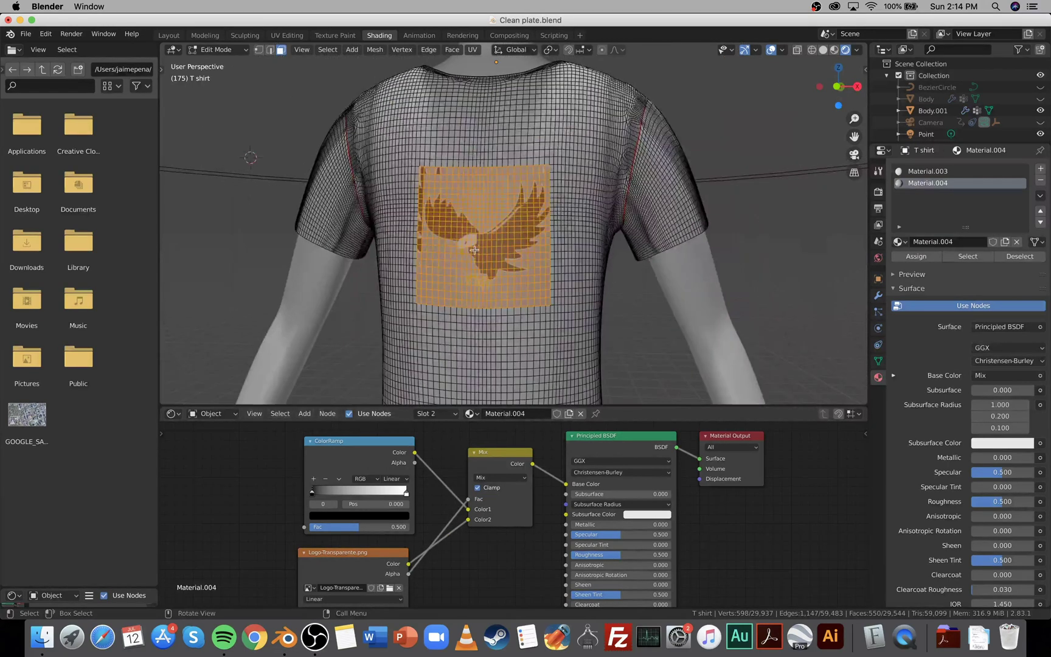
scroll(482, 279, "up", 4)
scroll(490, 284, "down", 3)
scroll(486, 289, "up", 1)
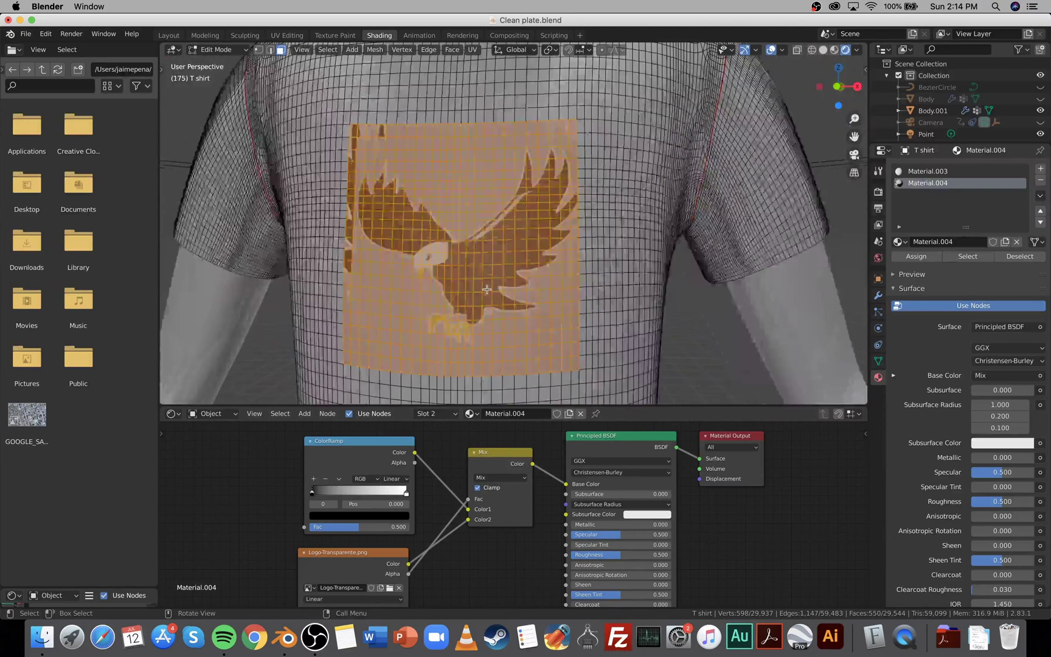
UV unwrap the back-patch faces and open the UV Editing workspace.
middle_click_drag(486, 289, 537, 239)
right_click(539, 236)
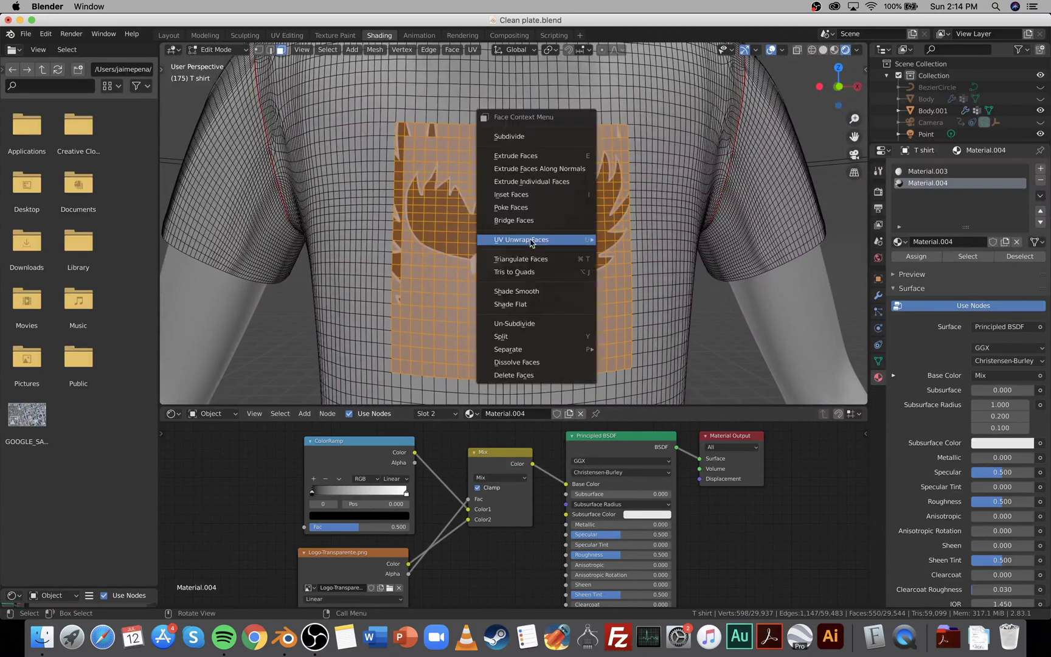
mouse_move(535, 240)
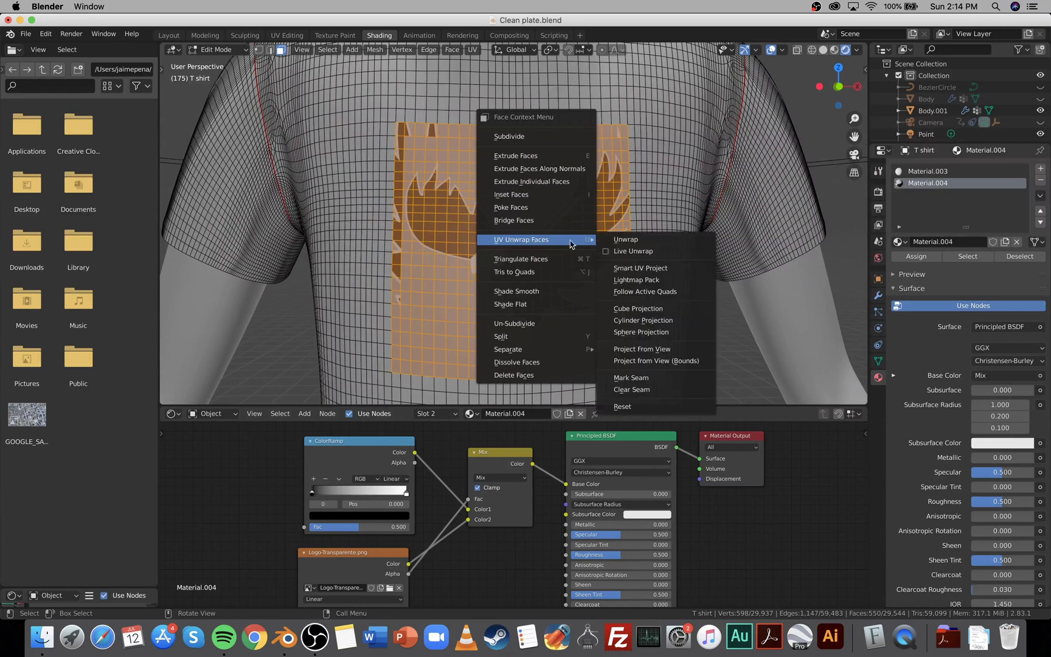
left_click(615, 239)
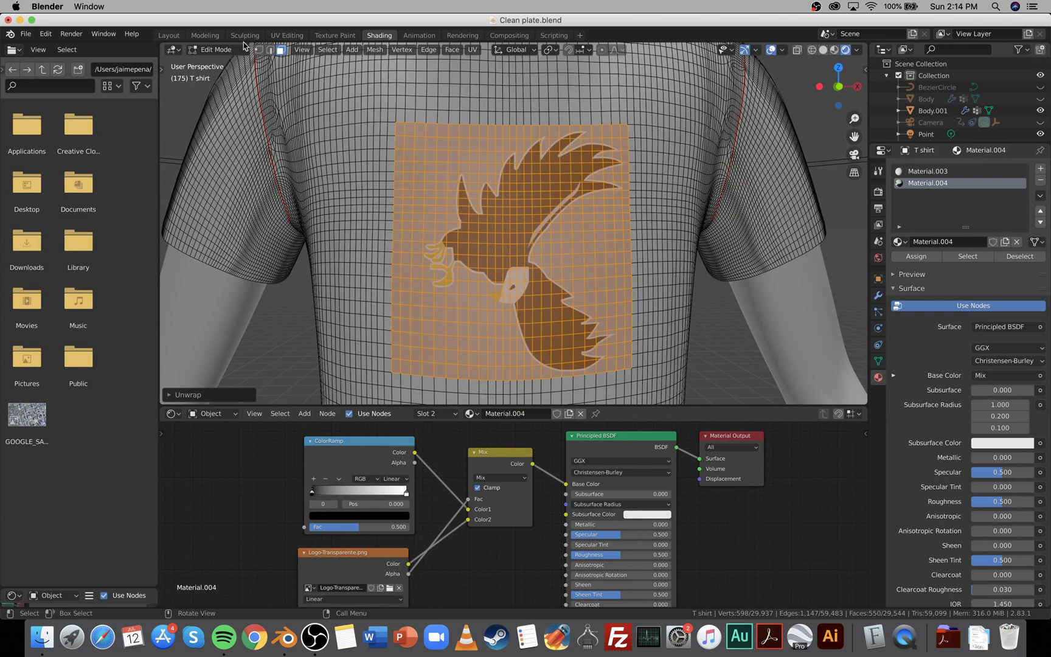
left_click(287, 35)
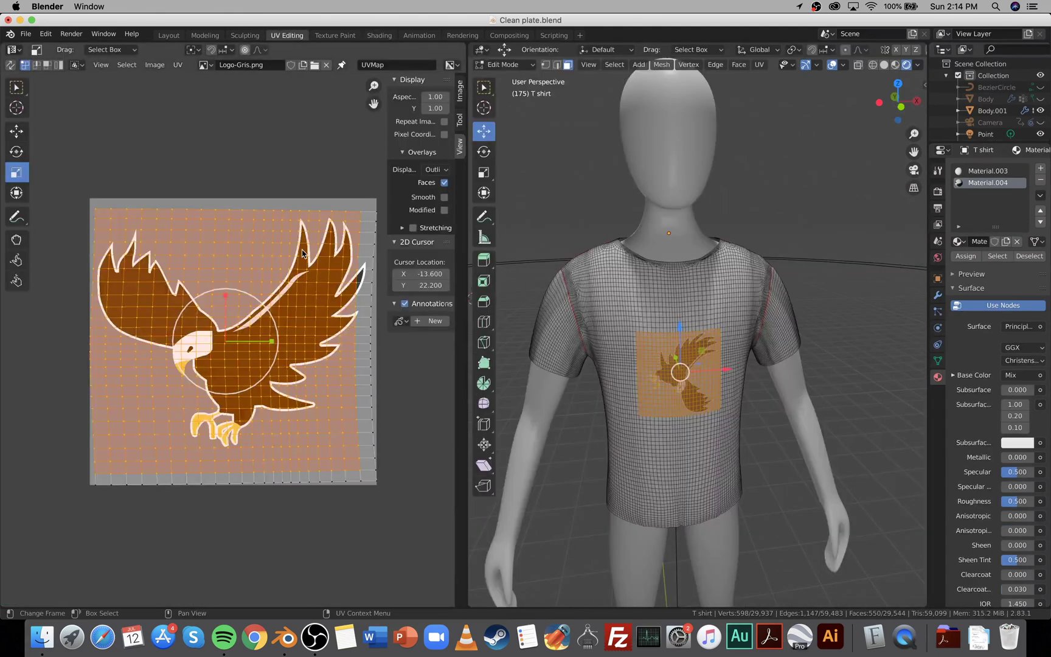
Load Logo-Transparente.png from Chrome Downloads into the UV Editor in place of Logo-Gris.png.
left_click_drag(63, 157, 409, 513)
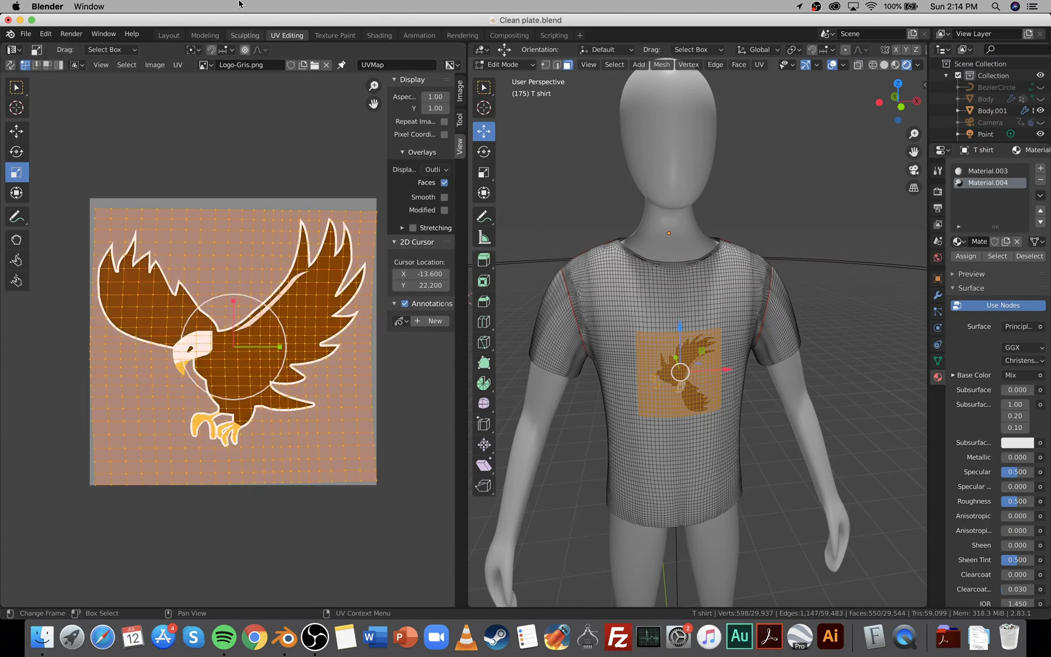
left_click(234, 128)
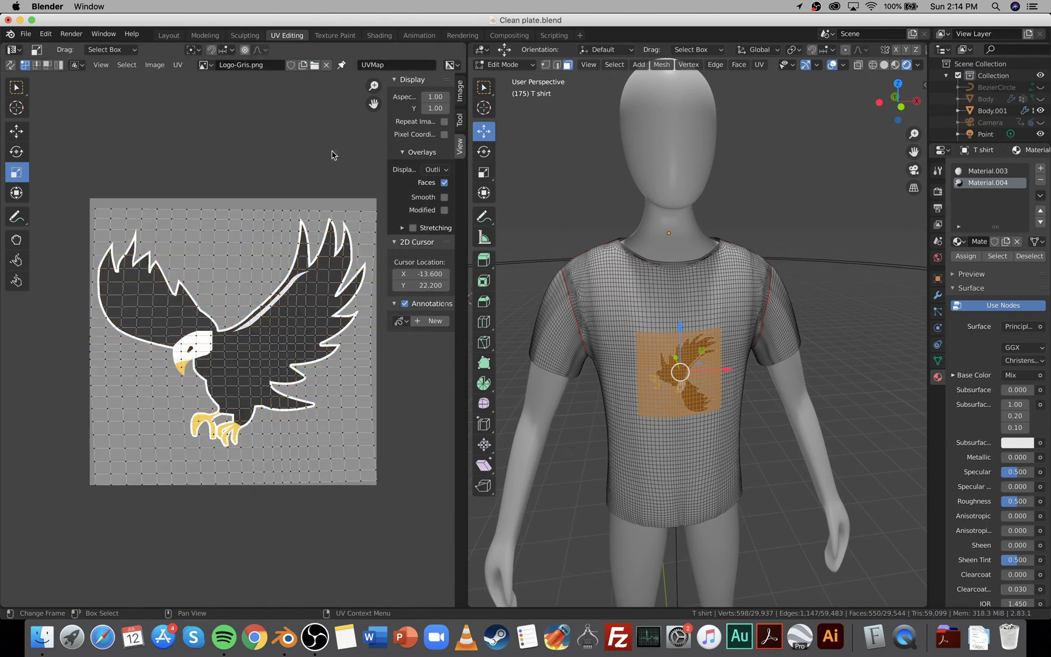
key("alt+o")
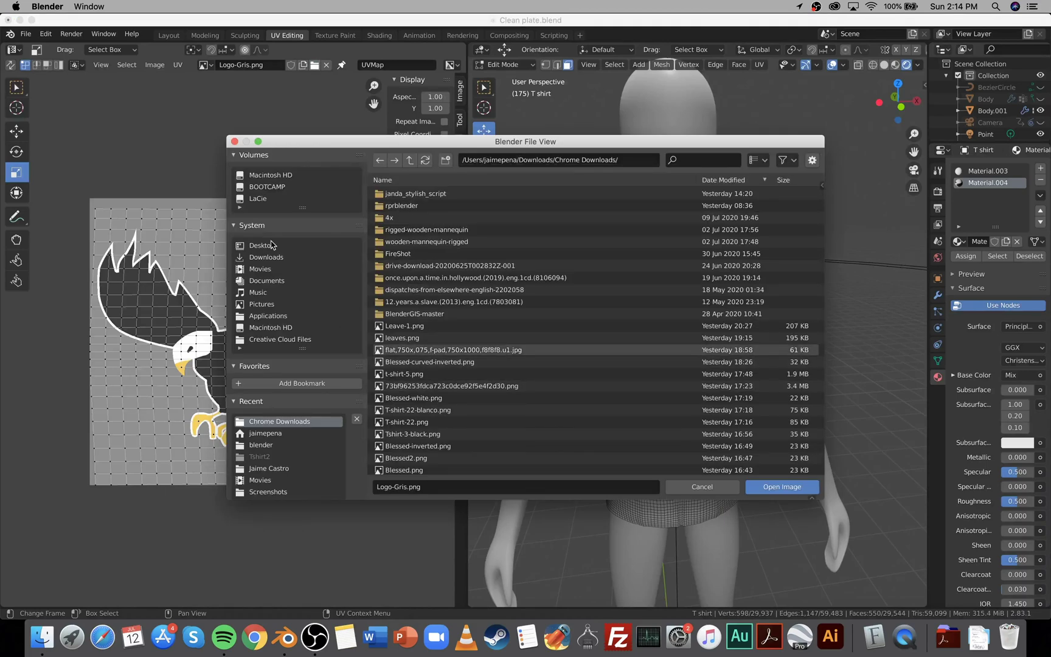
left_click(267, 257)
double_click(485, 195)
scroll(443, 373, "down", 3)
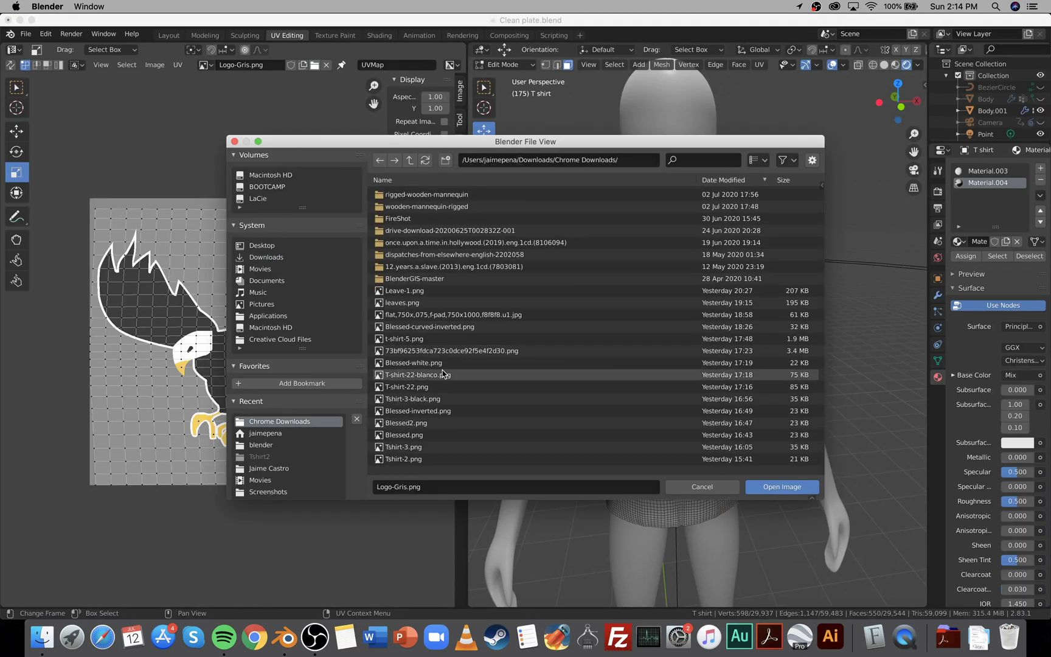
scroll(443, 373, "down", 4)
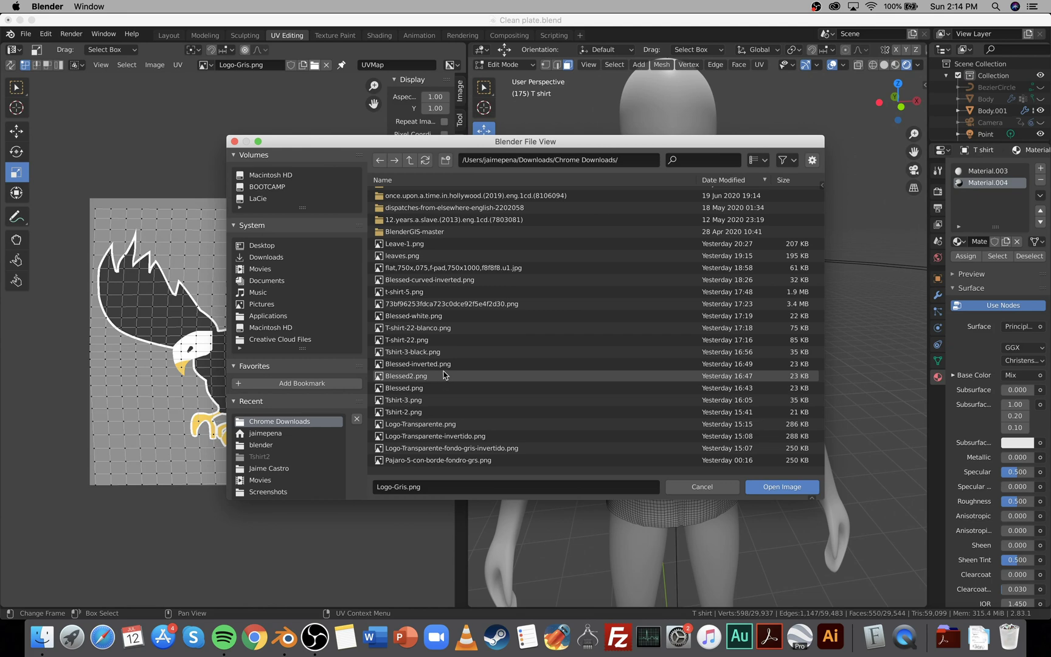
scroll(444, 378, "down", 2)
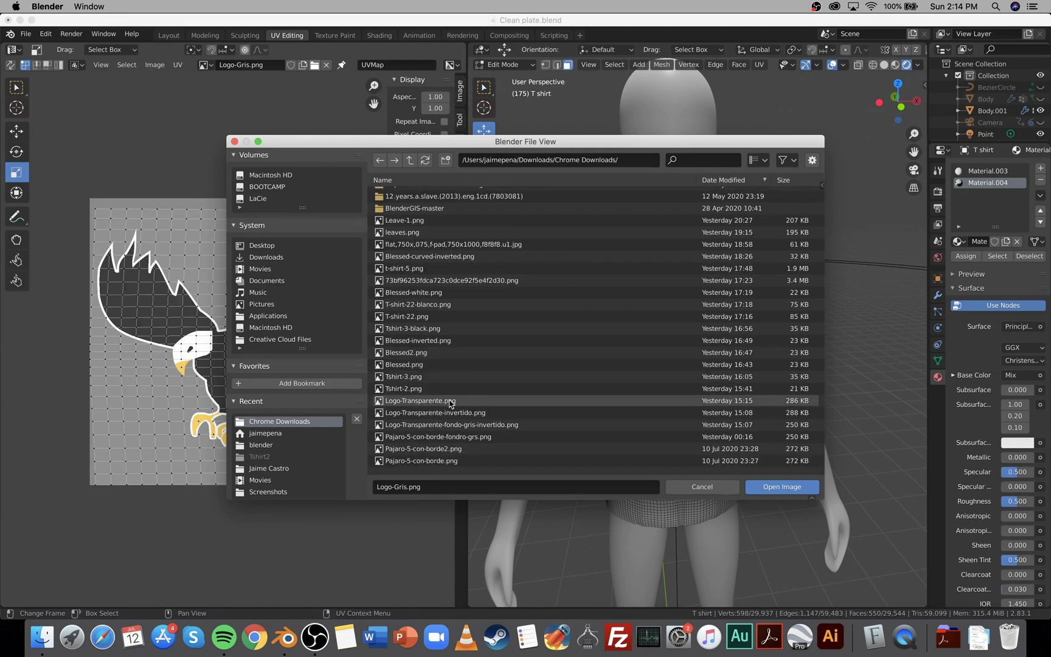
double_click(450, 401)
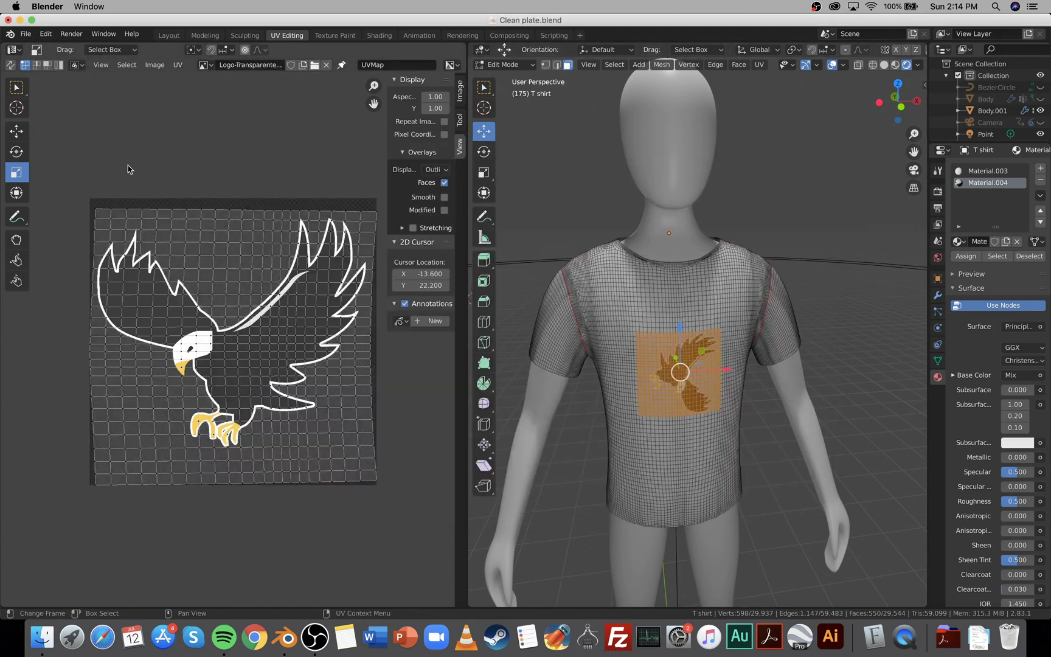
Select all the shirt's UVs, rotate them about -90° and mirror them on X.
left_click_drag(414, 500, 64, 156)
key("r")
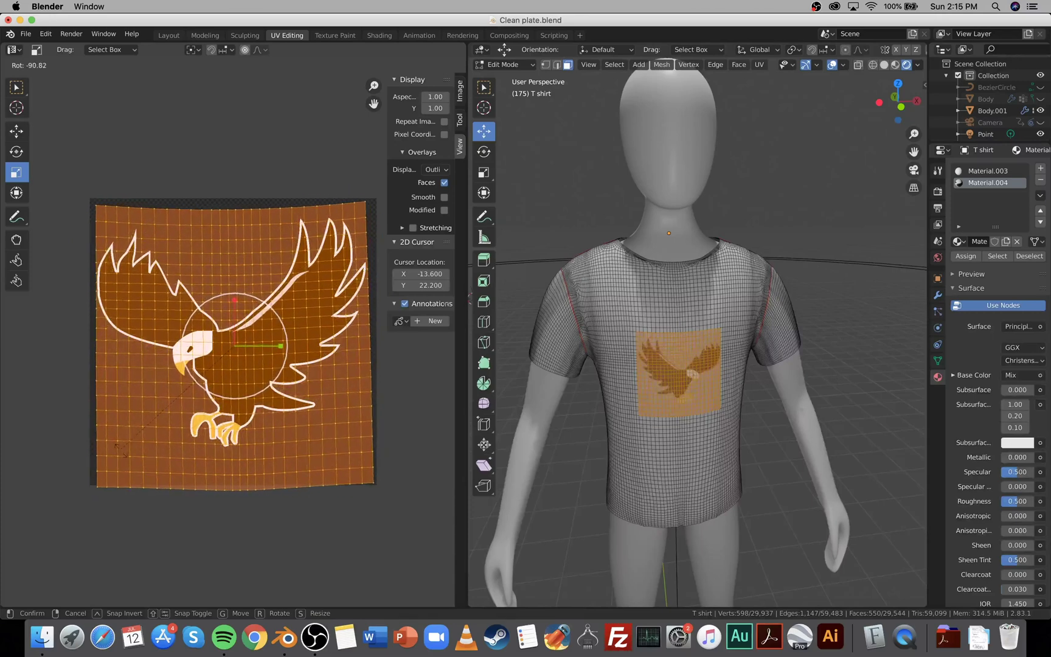
left_click(218, 422)
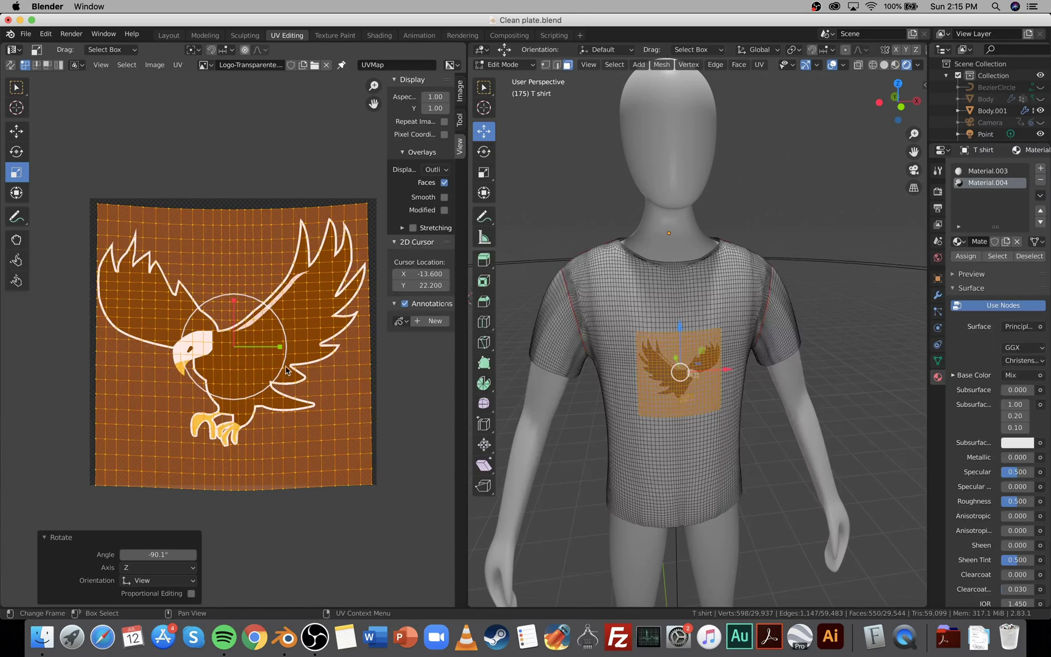
key("s")
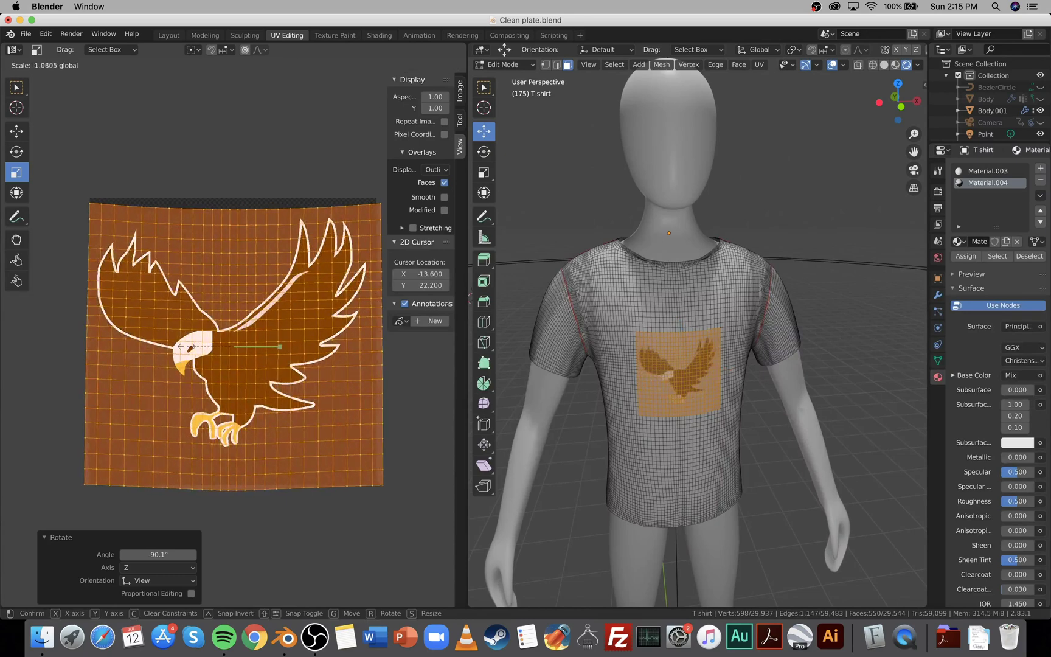
left_click(189, 345)
Nudge the UVs slightly upward and give them a tiny extra rotation so the eagle sits upright.
scroll(671, 472, "up", 8)
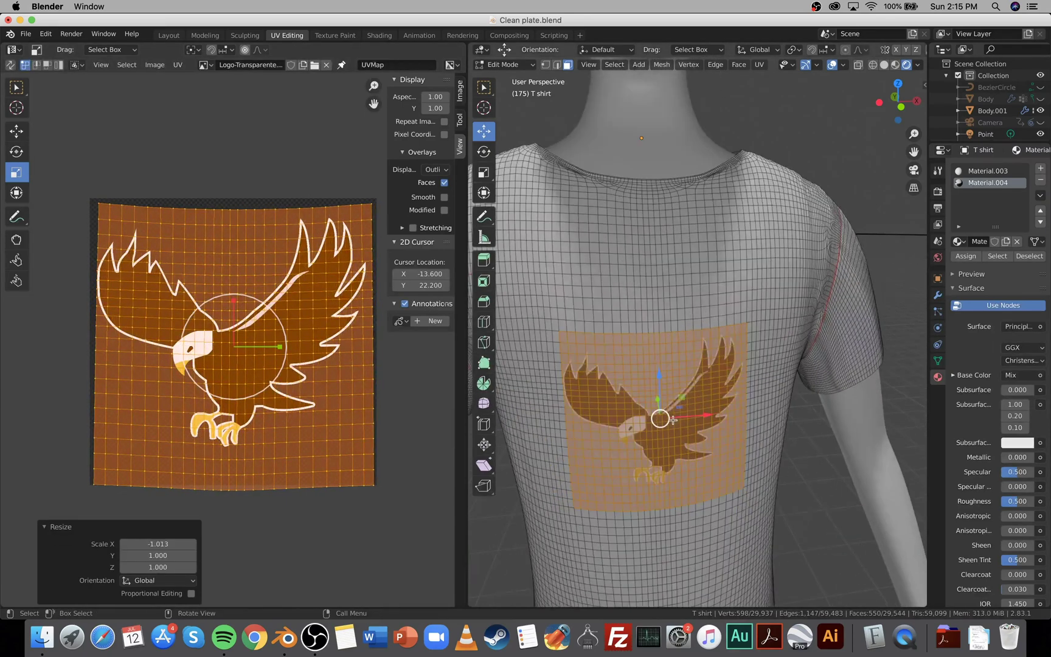
middle_click_drag(684, 356, 730, 360)
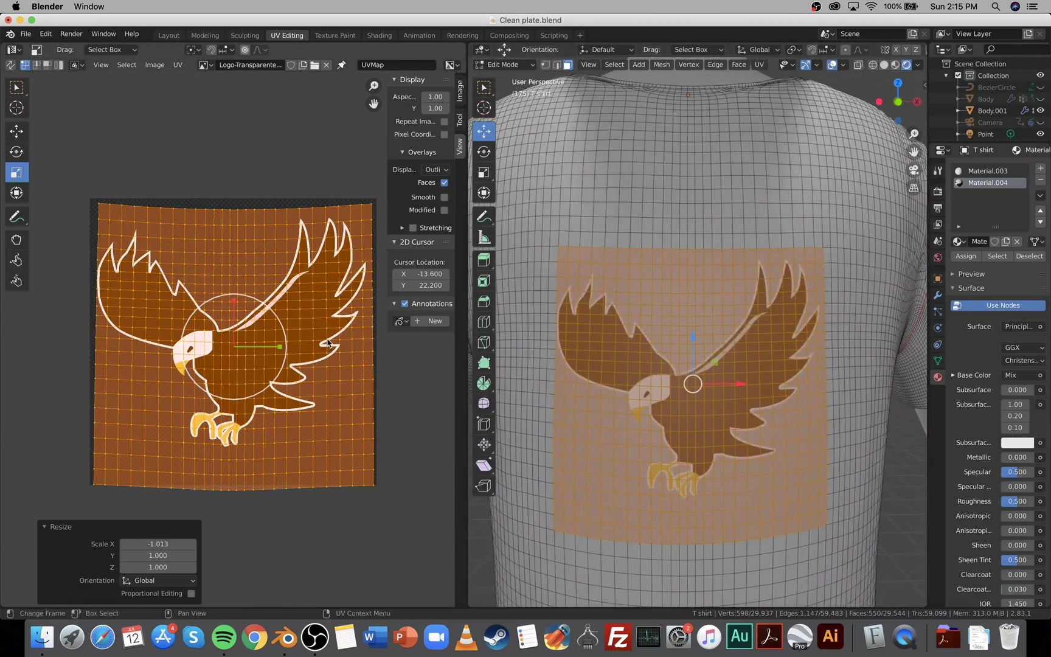
key("g")
left_click(327, 339)
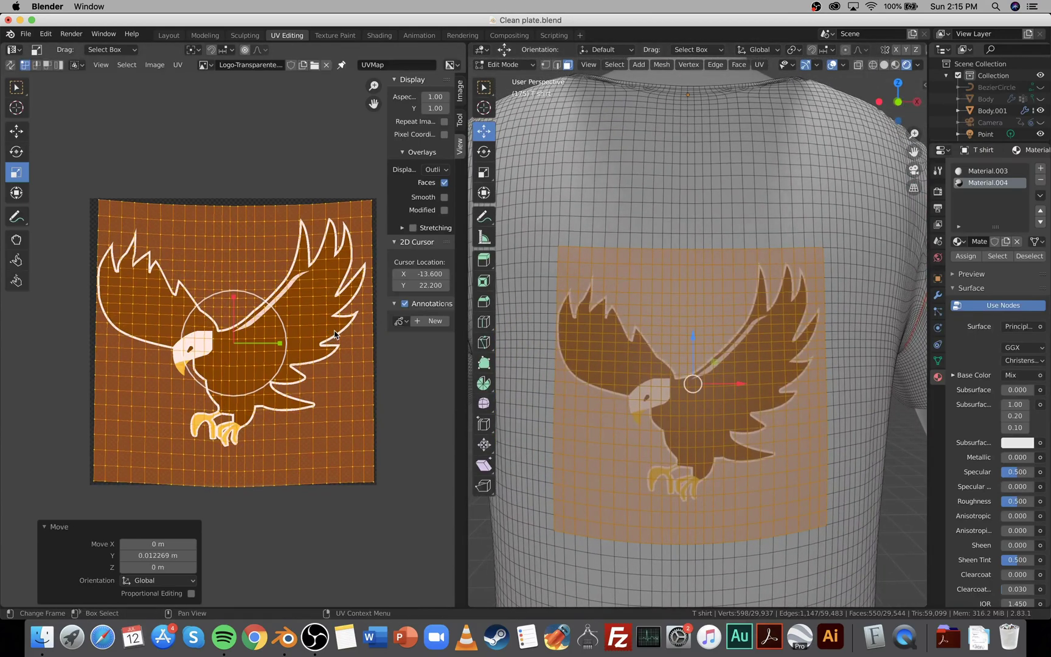
key("r")
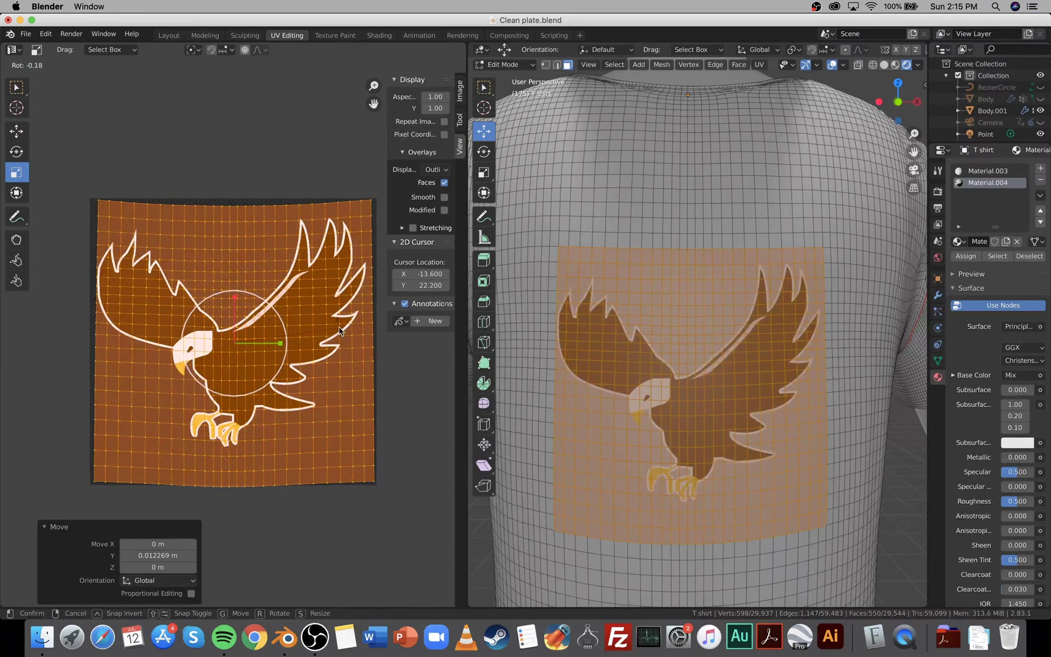
left_click(573, 304)
Select a single shirt face and its small UV face to check its placement over the logo.
left_click(650, 278)
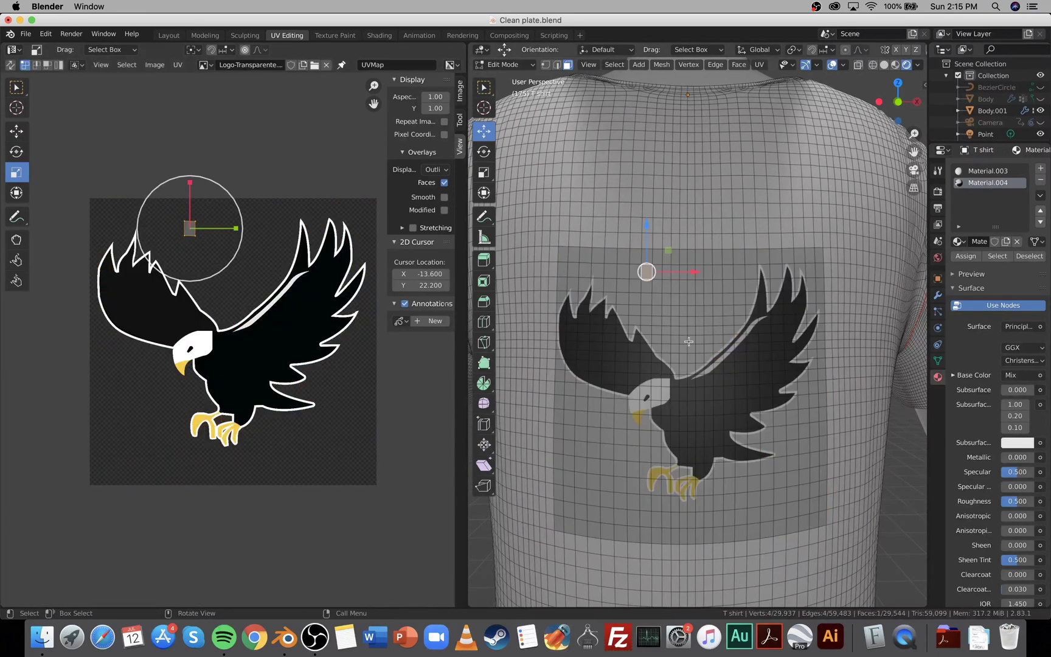
scroll(632, 255, "up", 1)
scroll(714, 293, "down", 1)
scroll(715, 293, "down", 1)
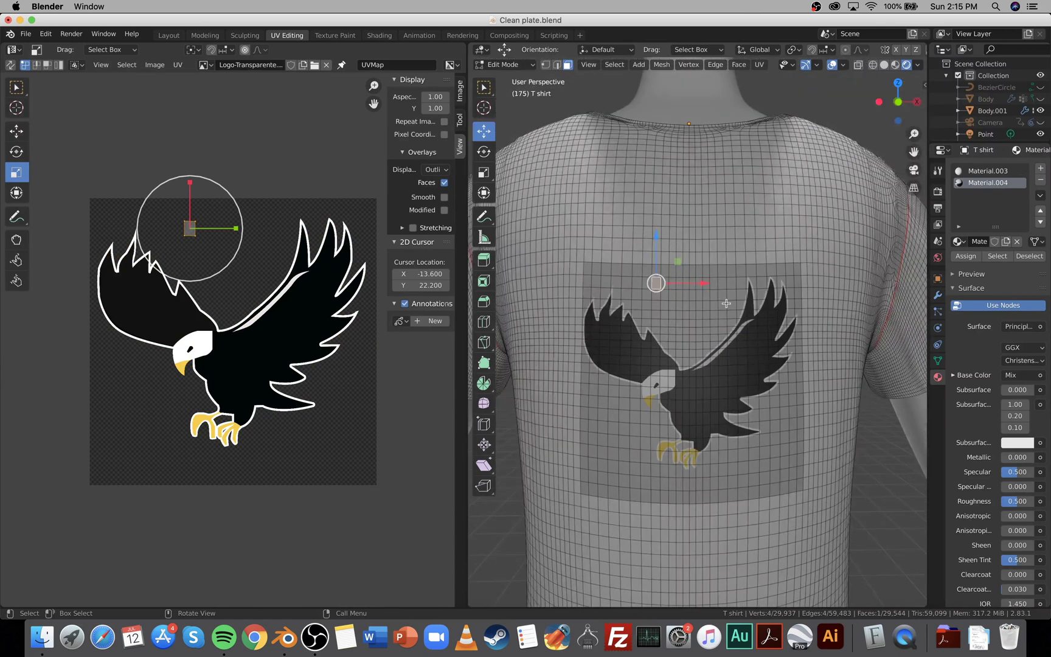
left_click(318, 157)
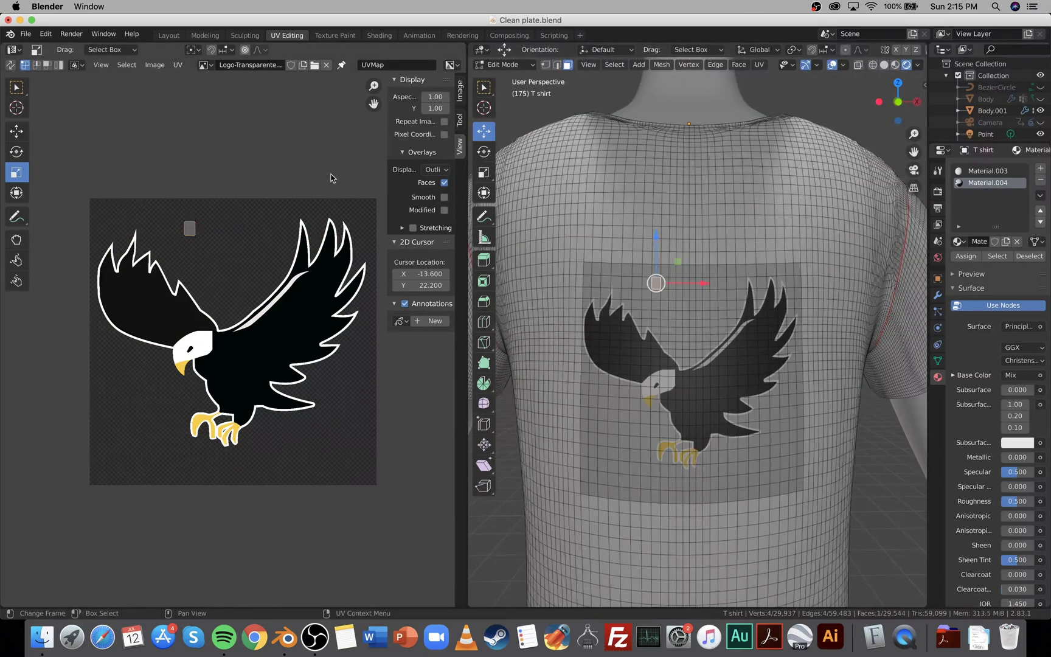
left_click(190, 230)
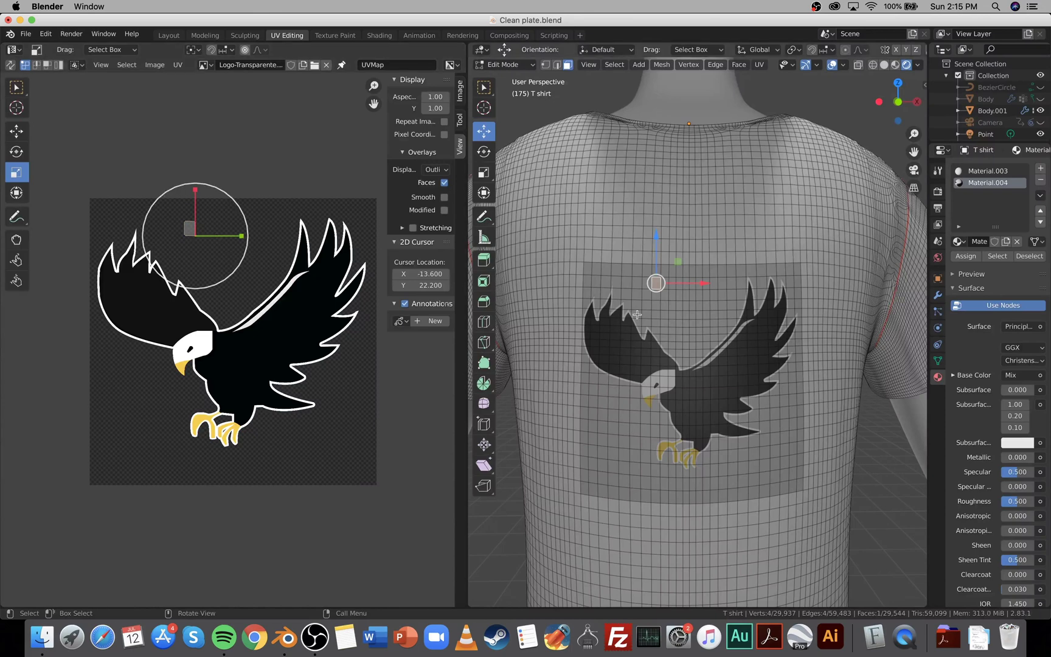
scroll(663, 259, "up", 1)
scroll(663, 258, "down", 2)
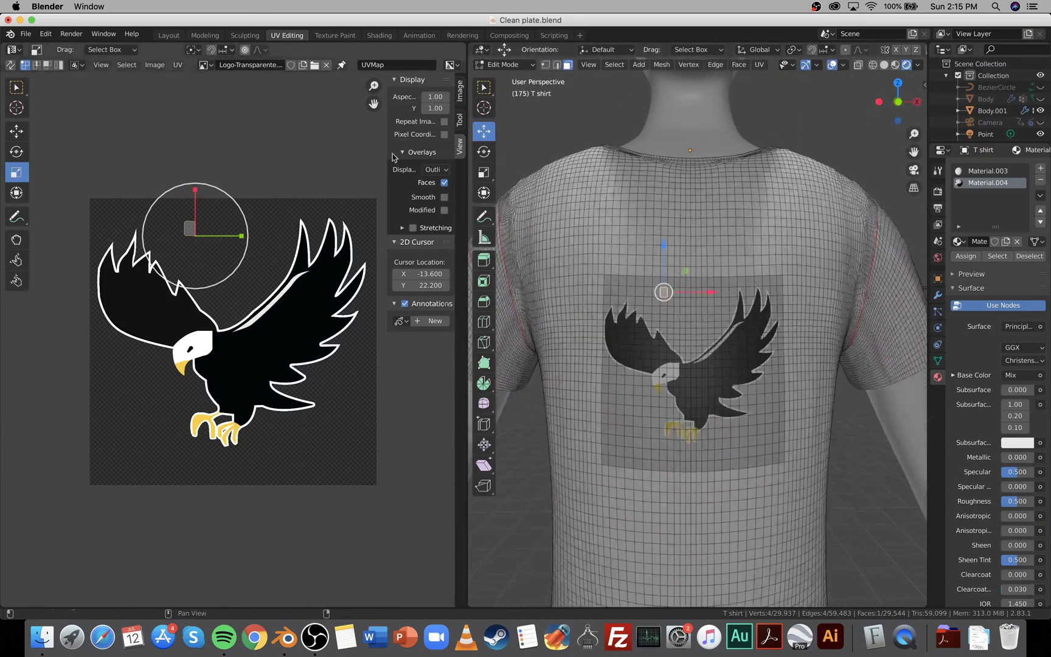
In the Shading workspace, move the ColorRamp node and slide its white stop to about 0.611.
left_click(378, 35)
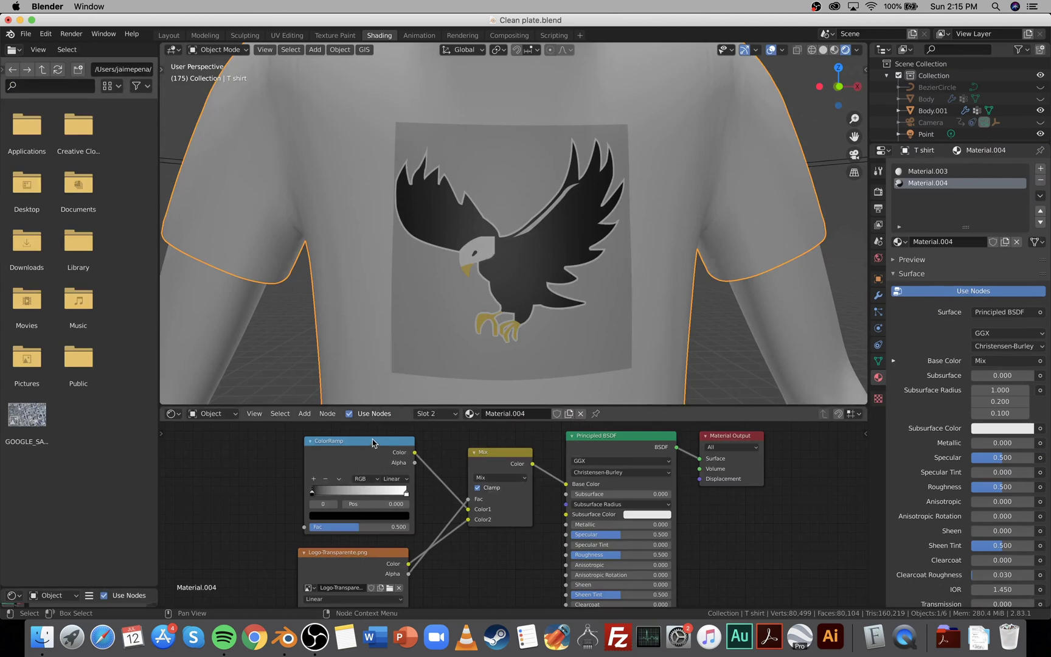
scroll(507, 298, "down", 3)
scroll(497, 210, "up", 2)
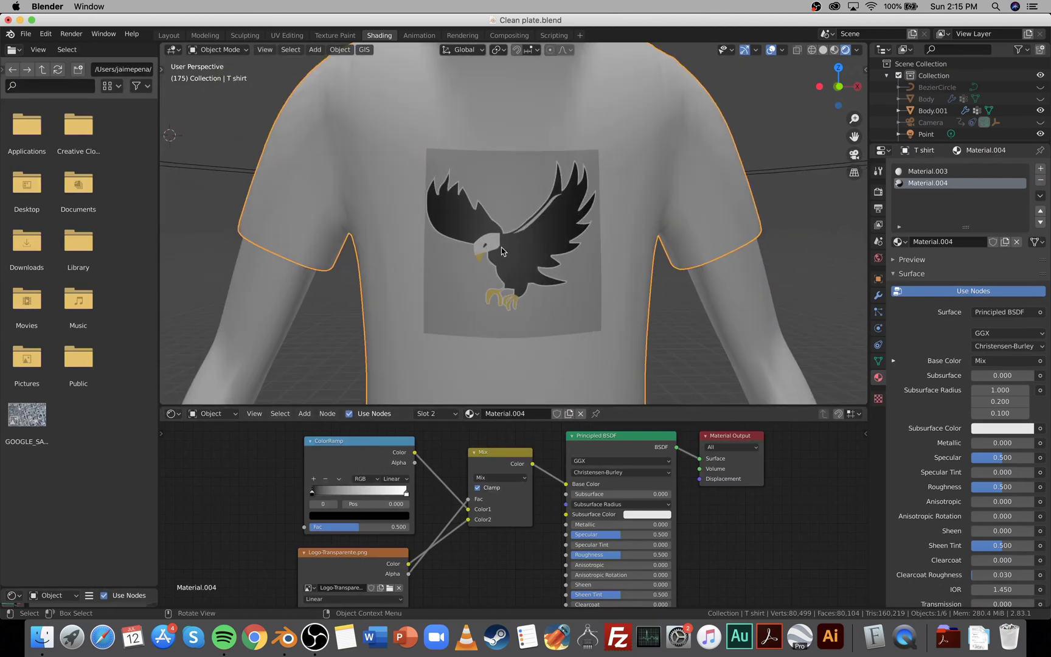
scroll(502, 251, "up", 3)
scroll(500, 251, "down", 2)
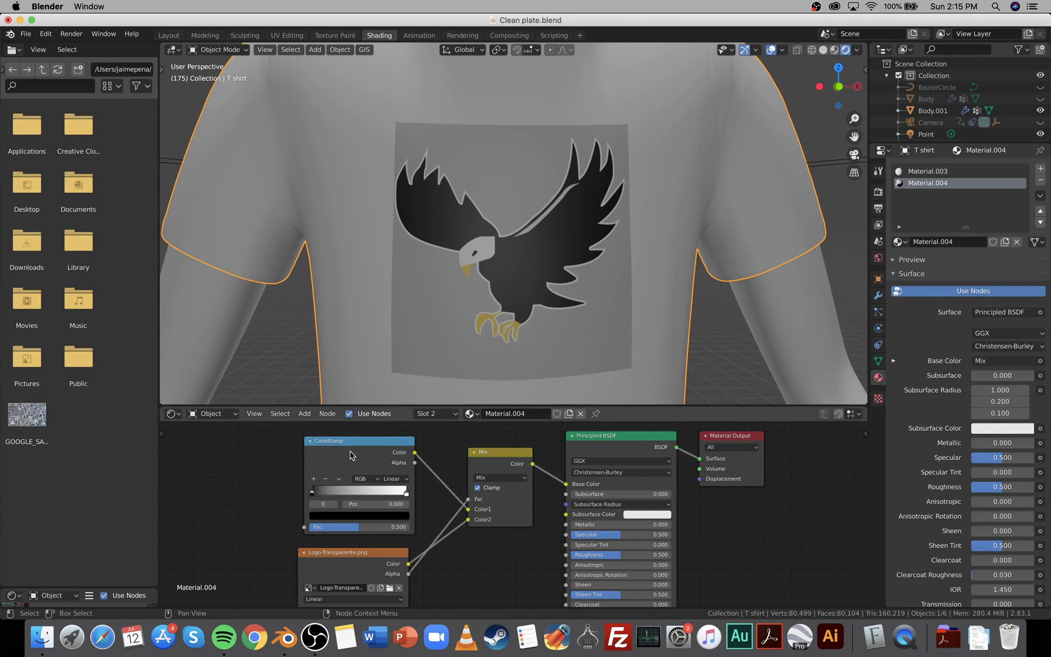
left_click_drag(350, 447, 332, 454)
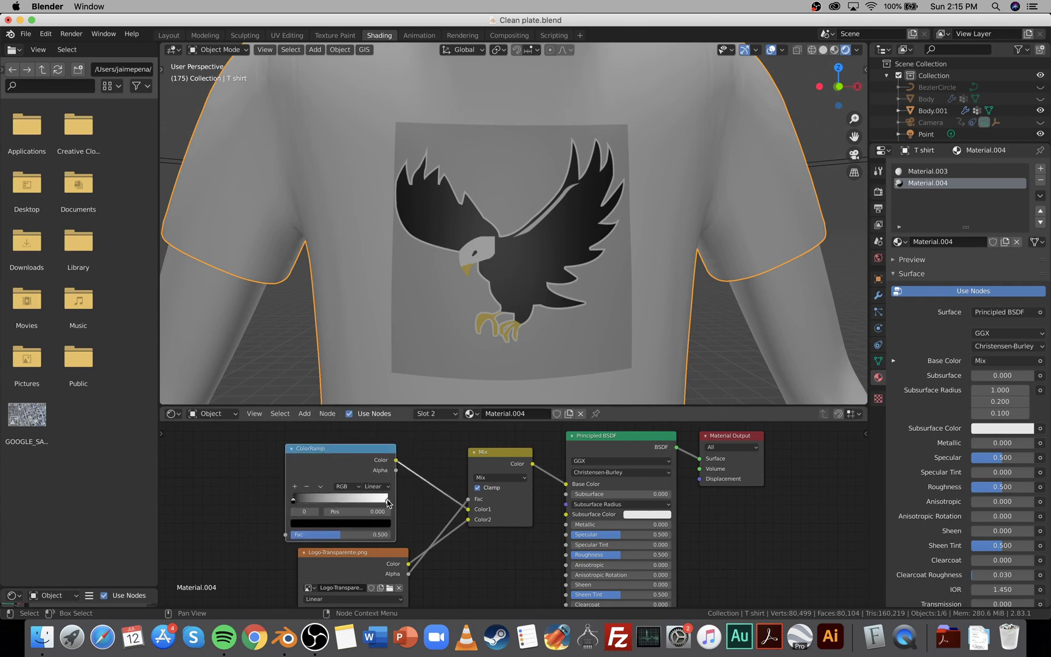
left_click_drag(387, 502, 352, 504)
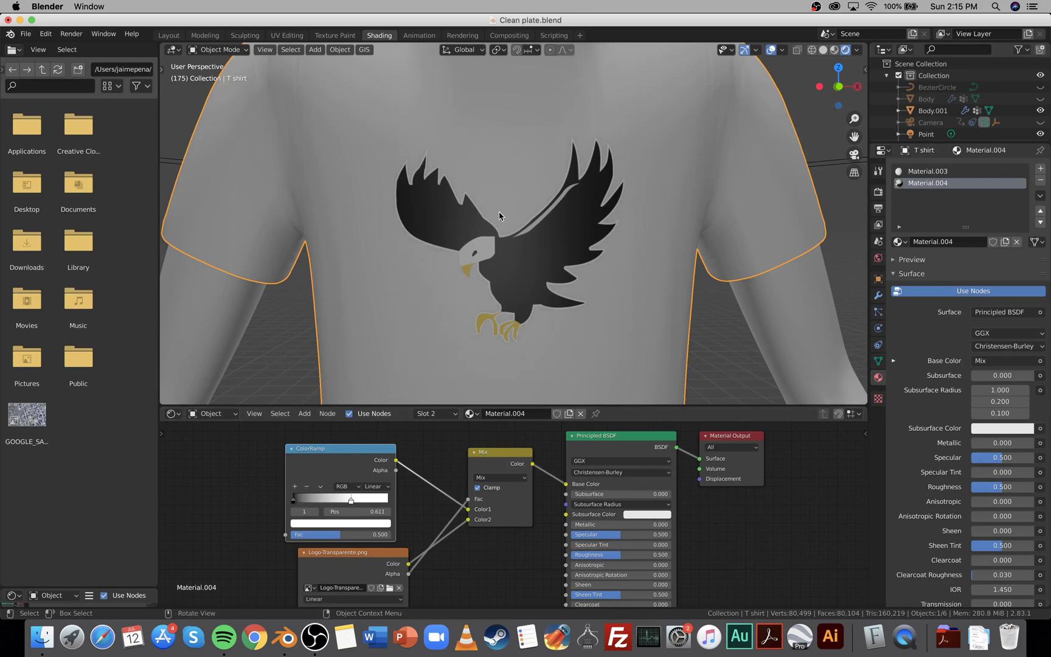
Orbit and pan the view to bring the eagle logo on the T-shirt back into view.
middle_click_drag(492, 122, 546, 228)
scroll(656, 254, "up", 4)
middle_click_drag(642, 257, 447, 181, "shift")
scroll(448, 244, "down", 5)
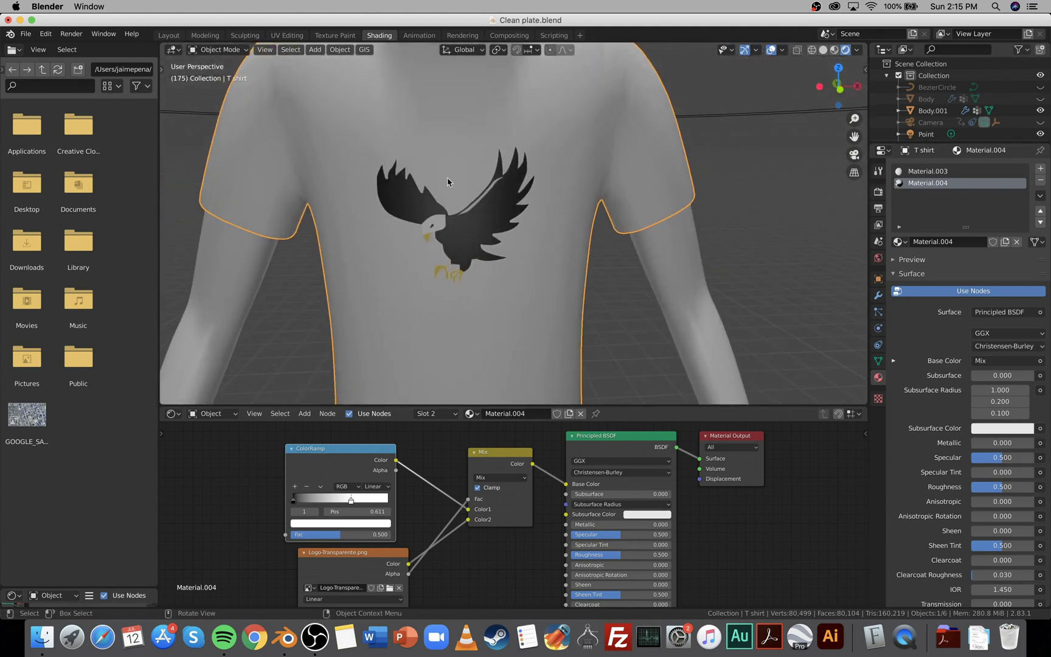
Deselect the T-shirt, leave Edit Mode and play the animation through the scene camera.
left_click(715, 142)
key("Tab")
key("Tab")
scroll(675, 239, "down", 4)
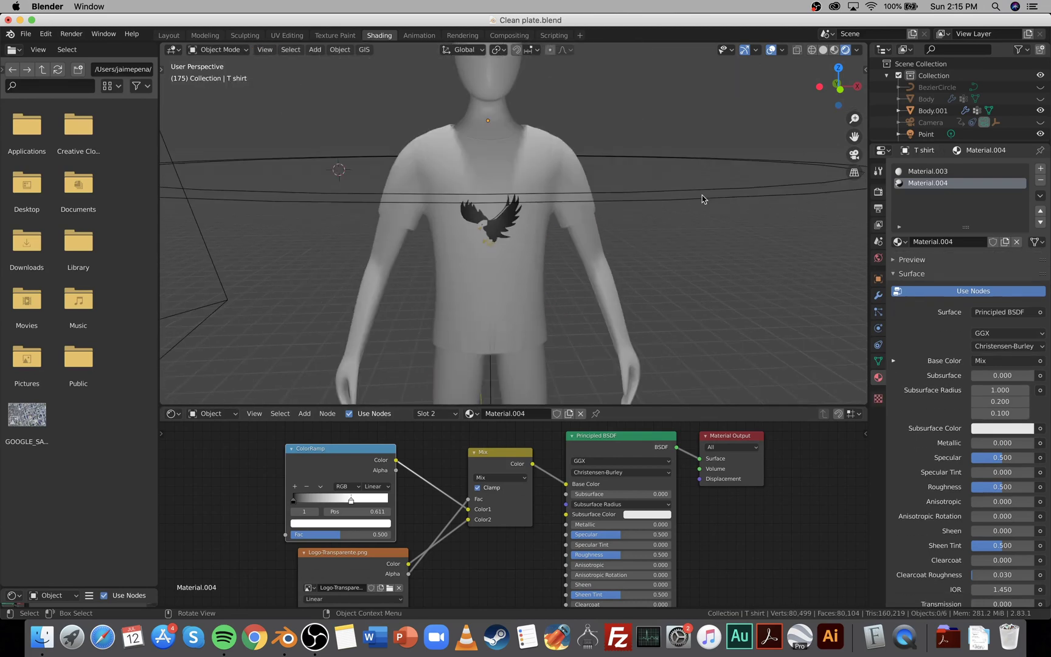
middle_click_drag(575, 214, 549, 241)
scroll(549, 242, "up", 2)
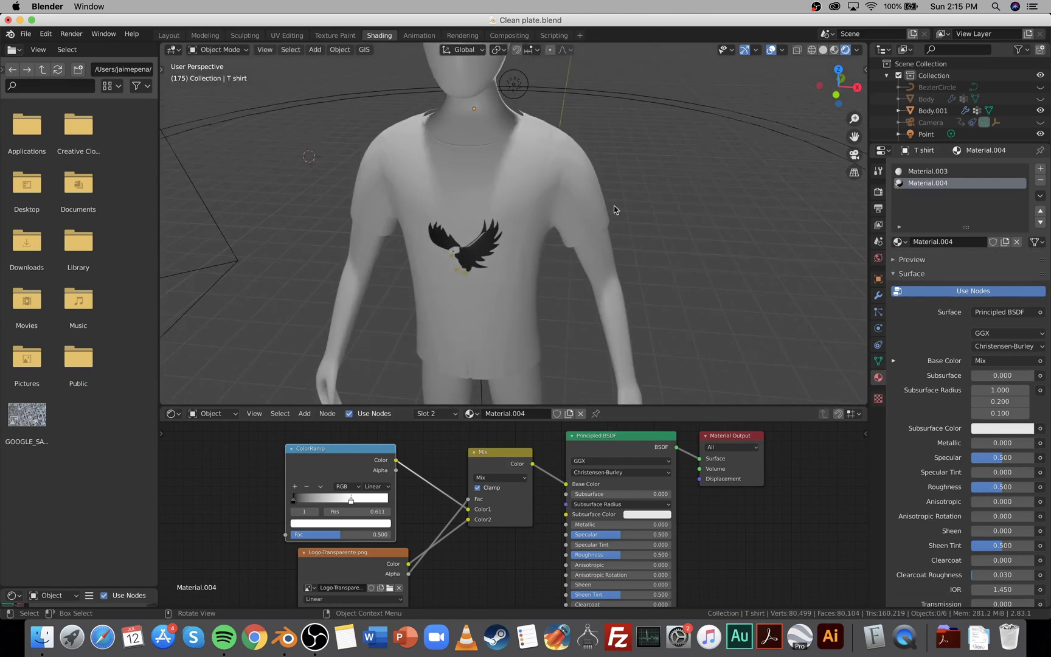
scroll(665, 179, "up", 2)
key("KP_0")
key("space")
key("space")
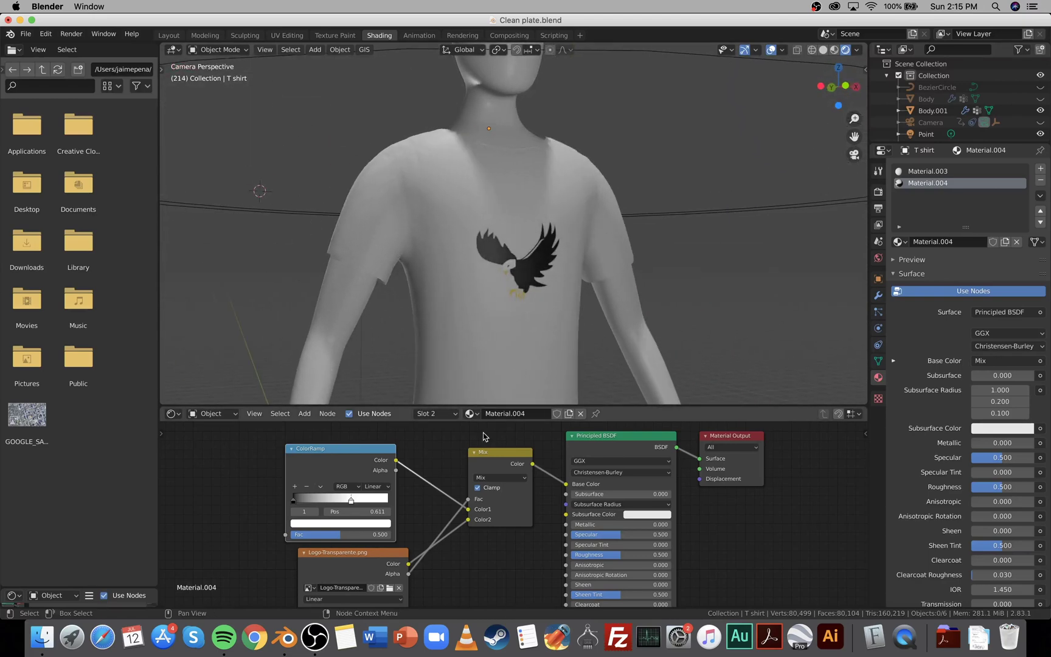
Return to the Layout workspace and replay the animation from frame 10.
left_click(169, 34)
scroll(406, 288, "down", 2)
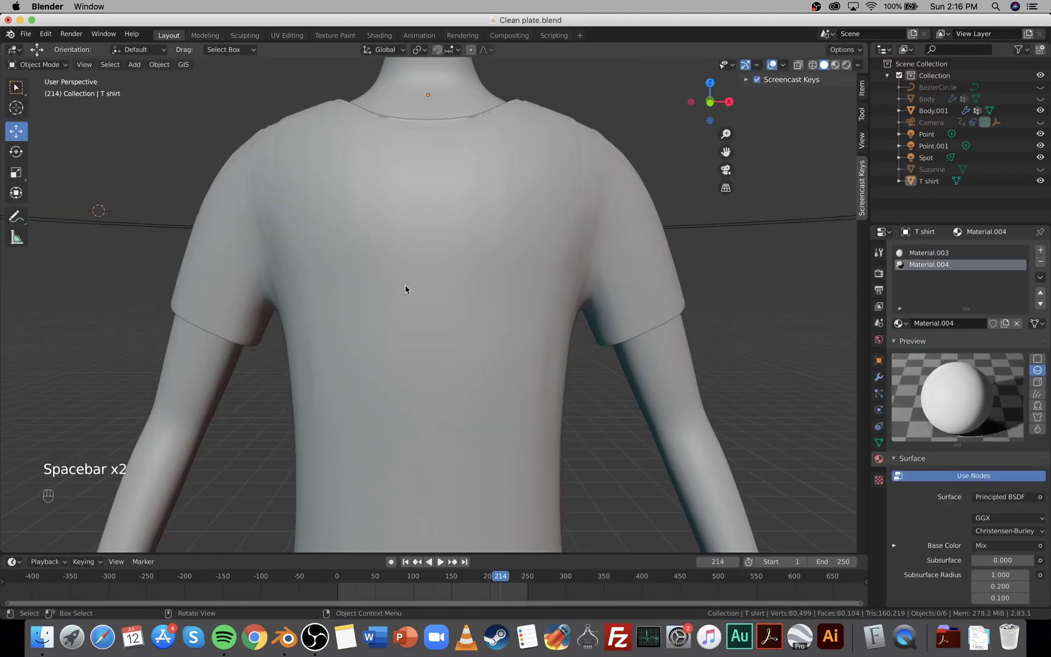
left_click(343, 582)
key("space")
Play the animation in Rendered shading, stopping at frame 38 to inspect the eagle.
left_click(846, 64)
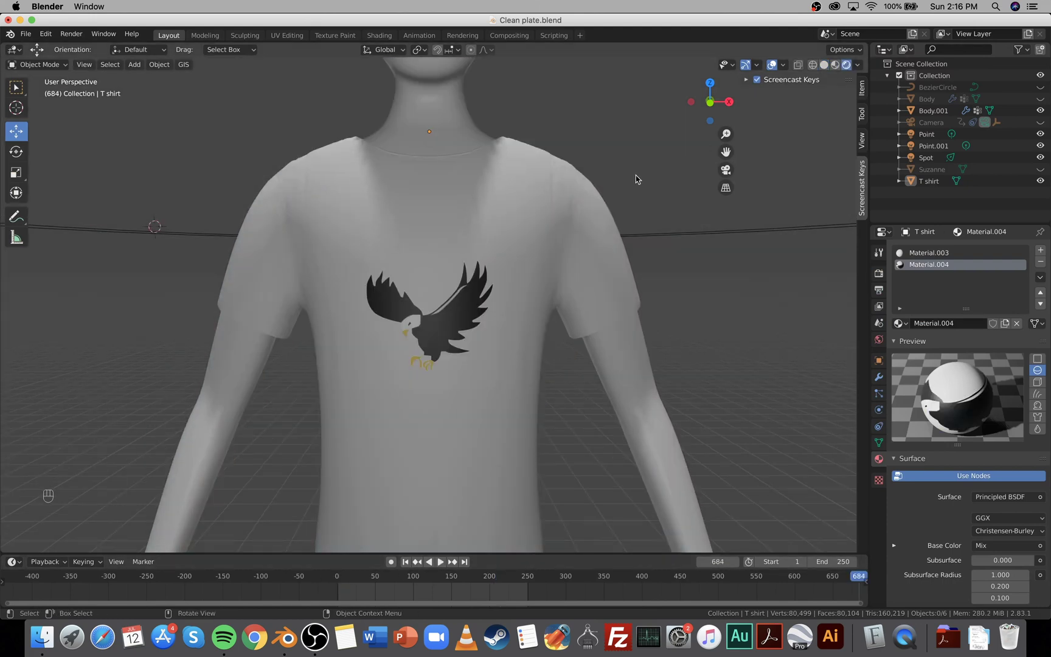
key("space")
key("space")
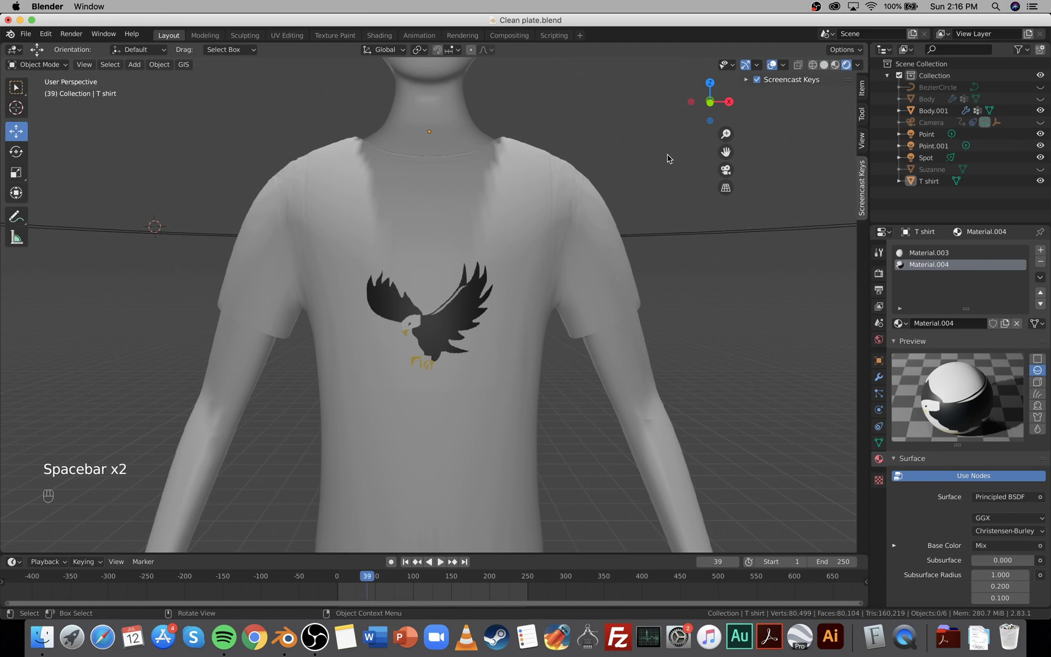
left_click(725, 170)
key("space")
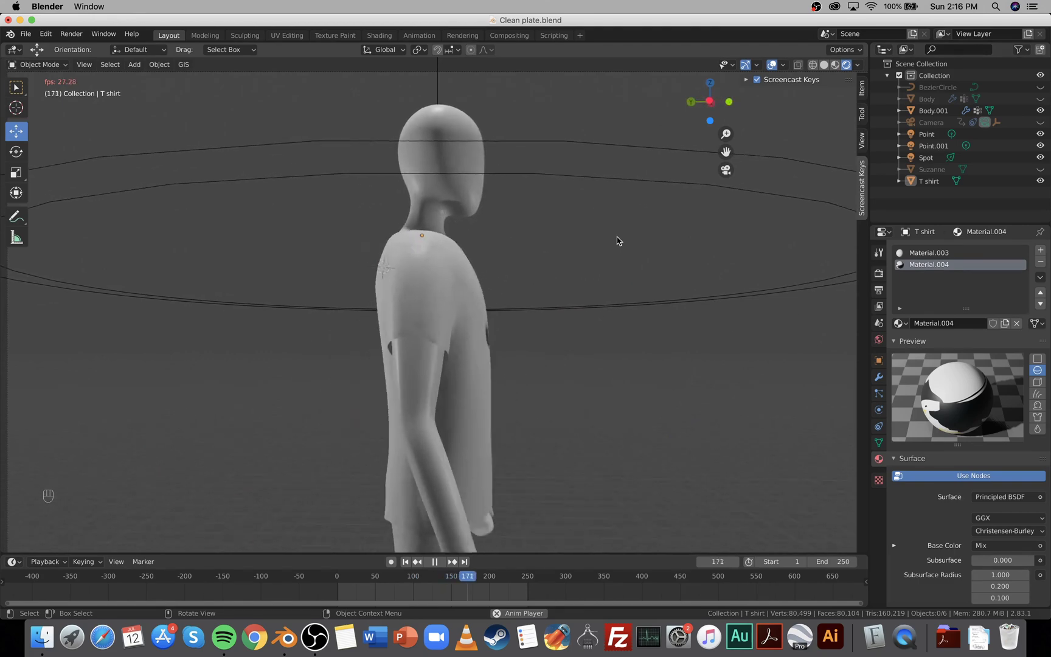
middle_click_drag(616, 236, 538, 288)
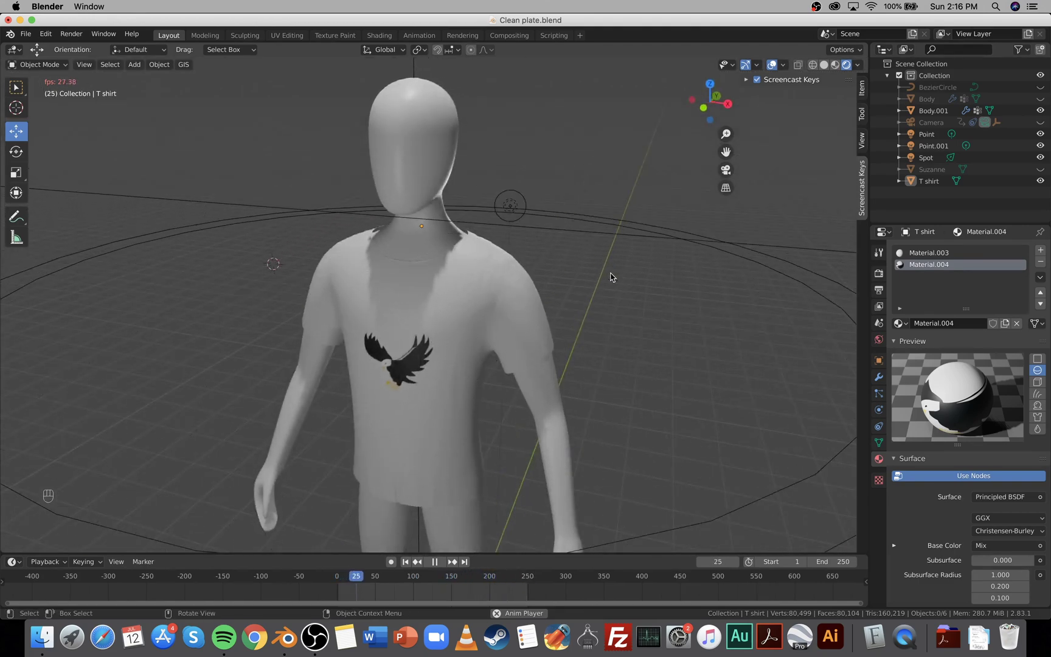
key("space")
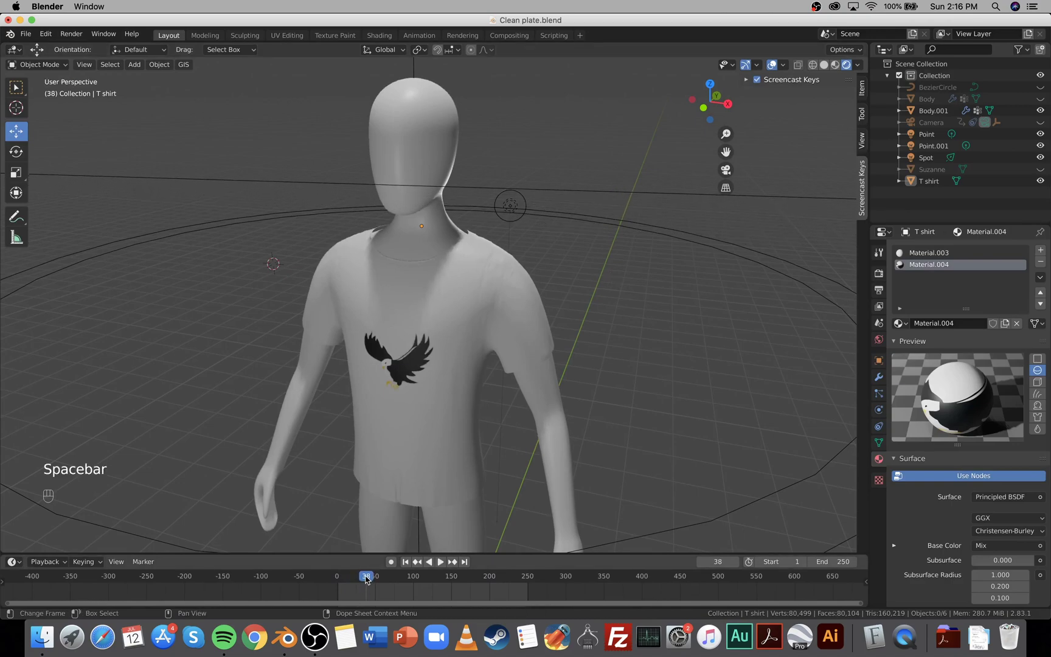